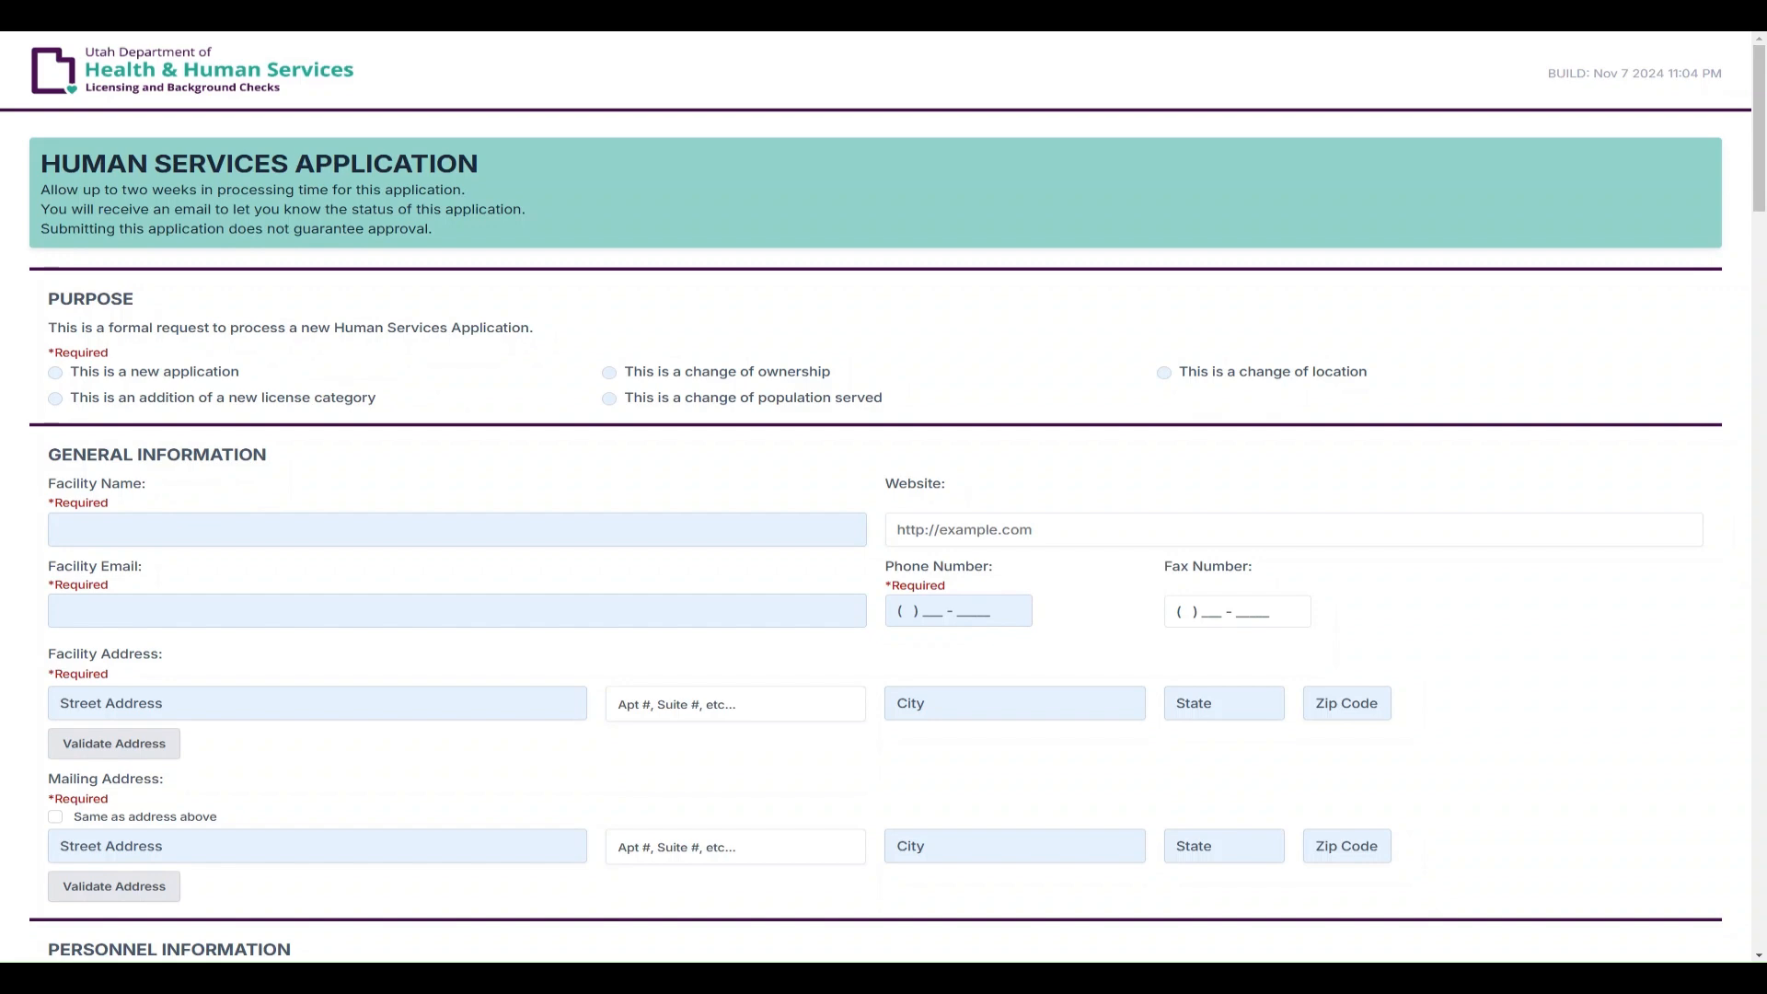
# Highlight and read the banner notices, the PURPOSE heading and its Required note
pyautogui.moveTo(447, 237); pyautogui.dragTo(40, 190)
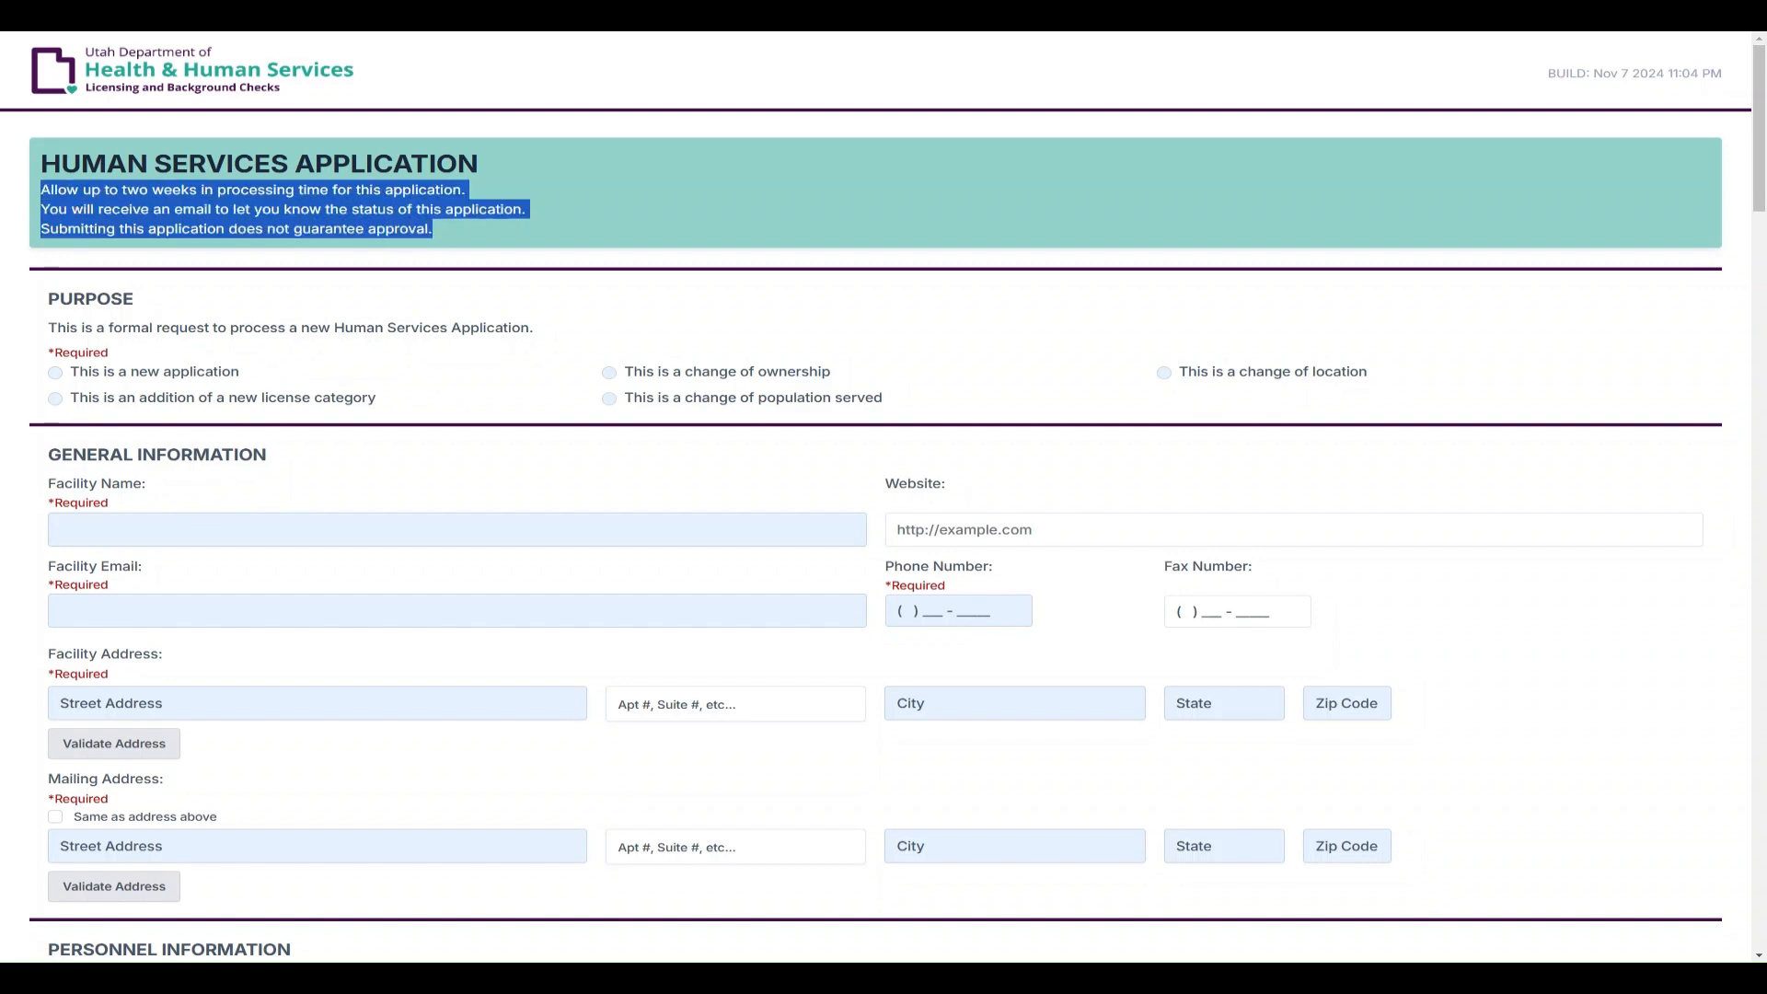
pyautogui.click(366, 264)
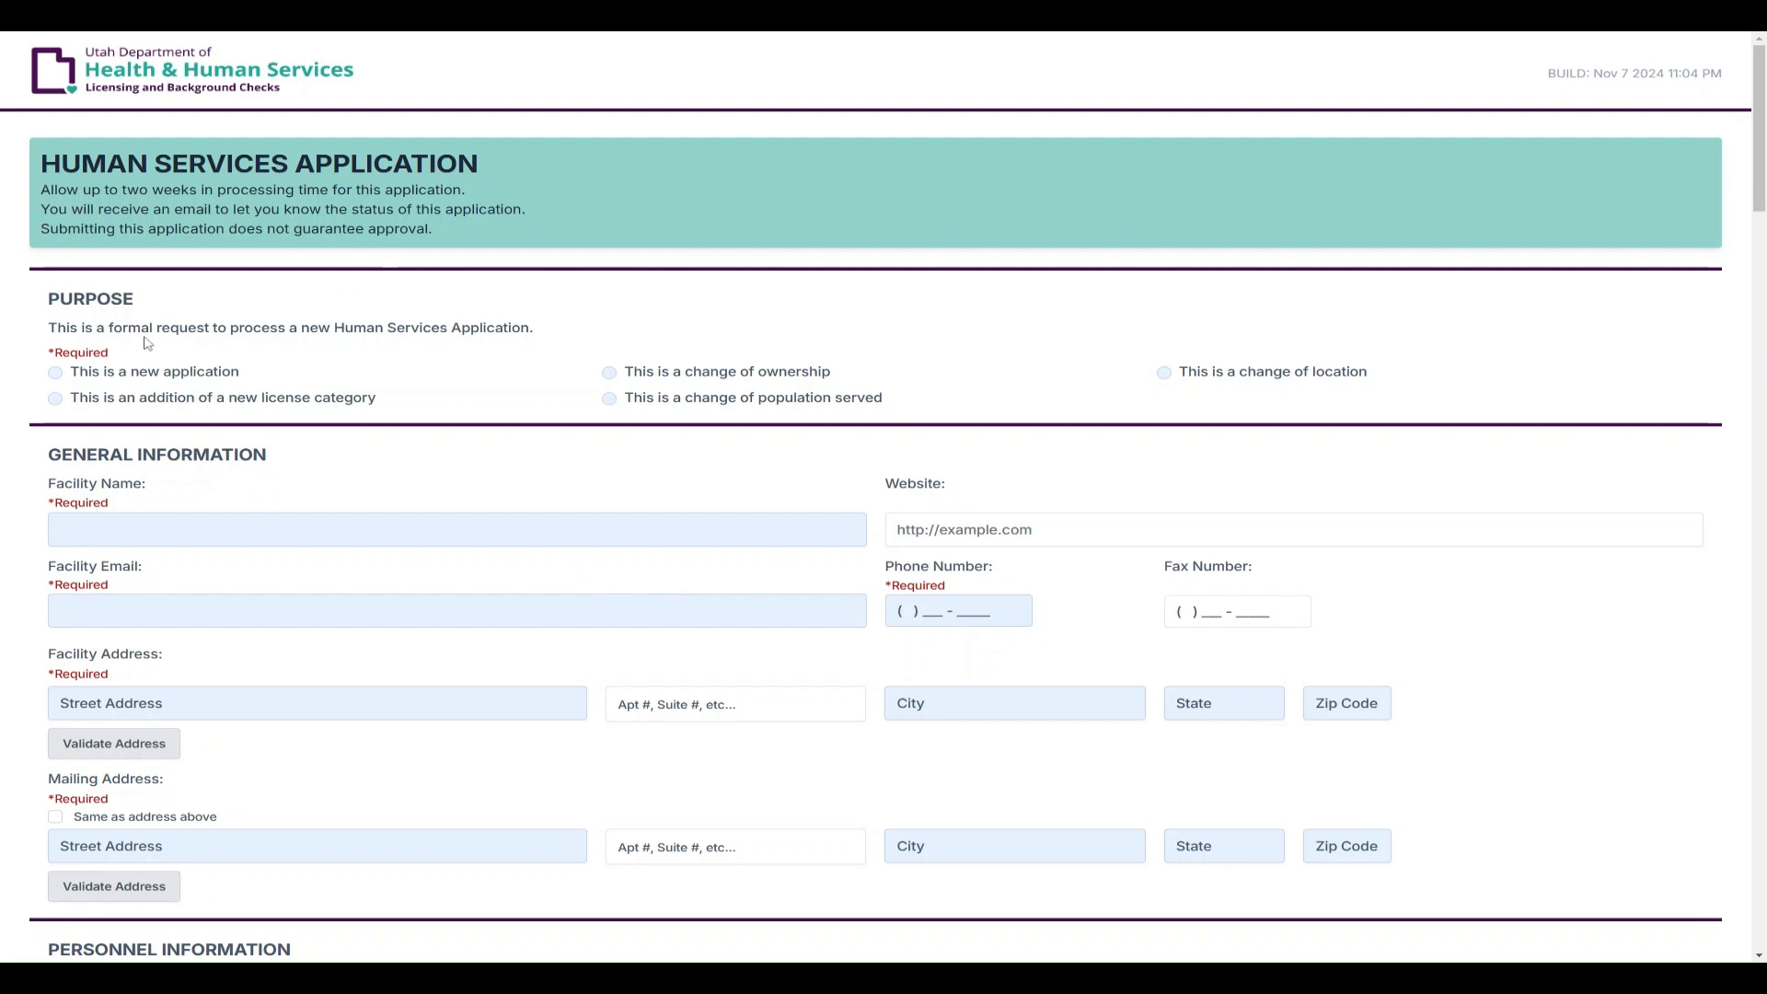
pyautogui.moveTo(149, 306); pyautogui.dragTo(48, 298)
pyautogui.click(384, 458)
pyautogui.moveTo(119, 355); pyautogui.dragTo(53, 353)
pyautogui.click(166, 352)
# Try each Purpose option in turn, ending on adding a new license category
pyautogui.click(191, 377)
pyautogui.click(692, 380)
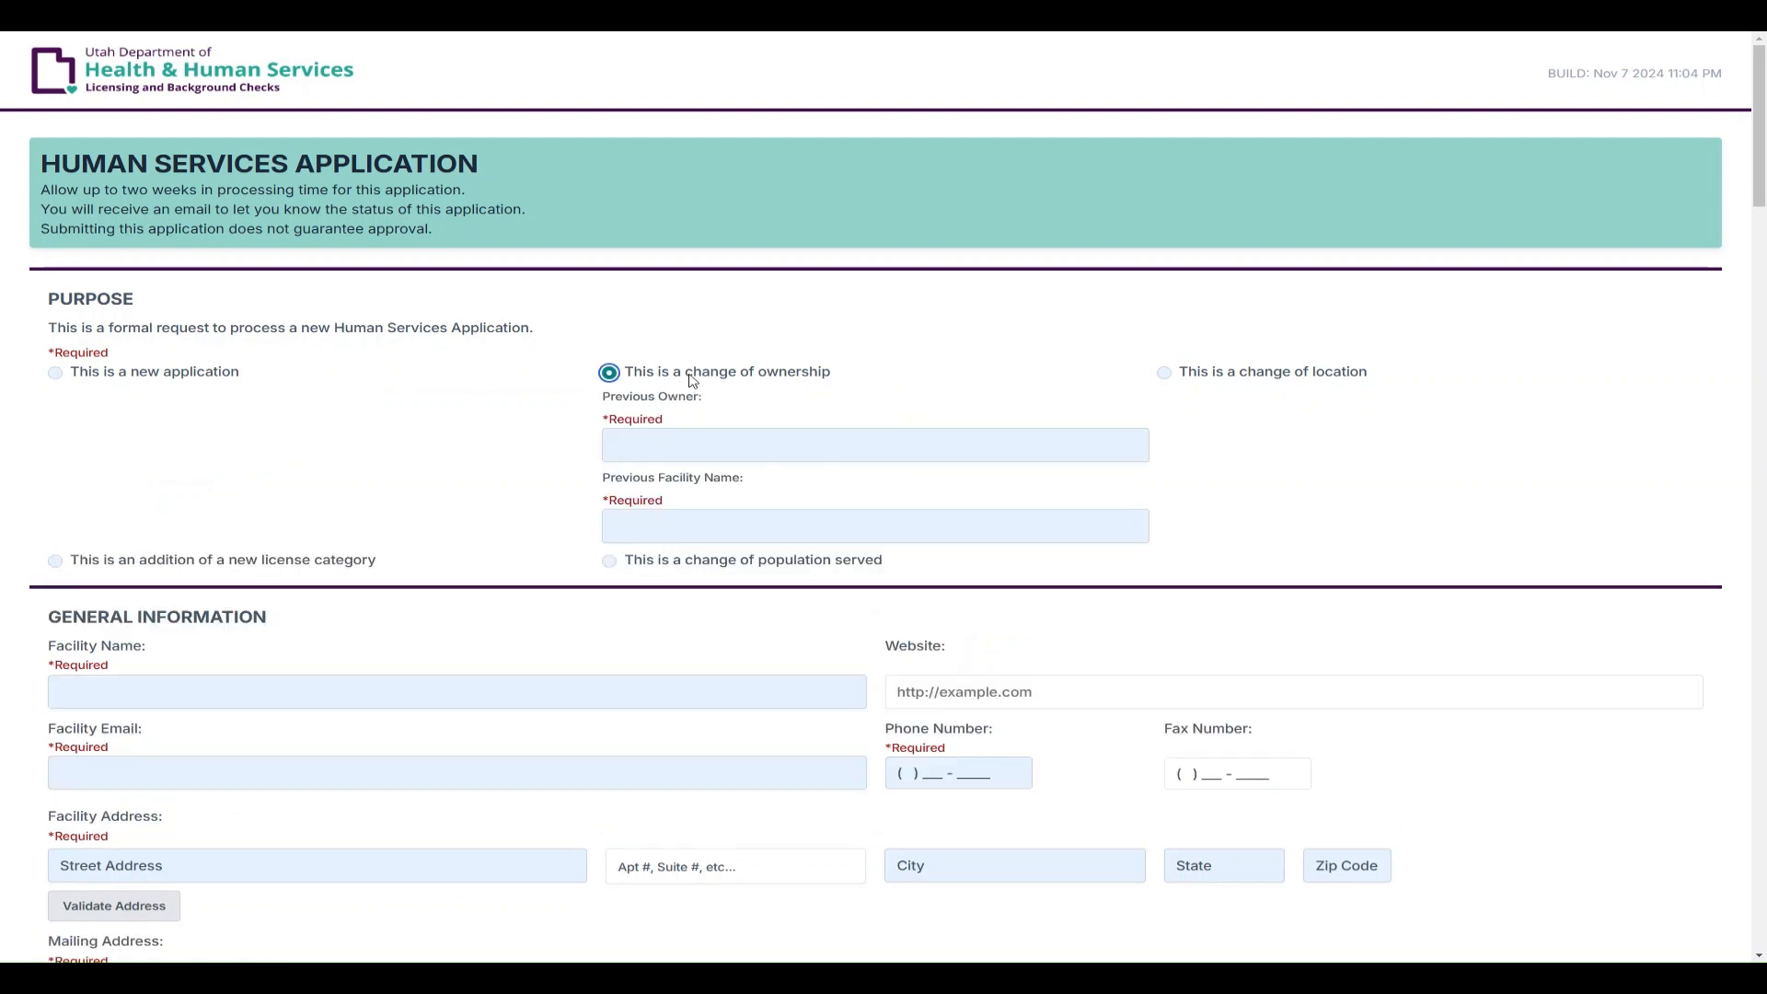
pyautogui.click(1281, 379)
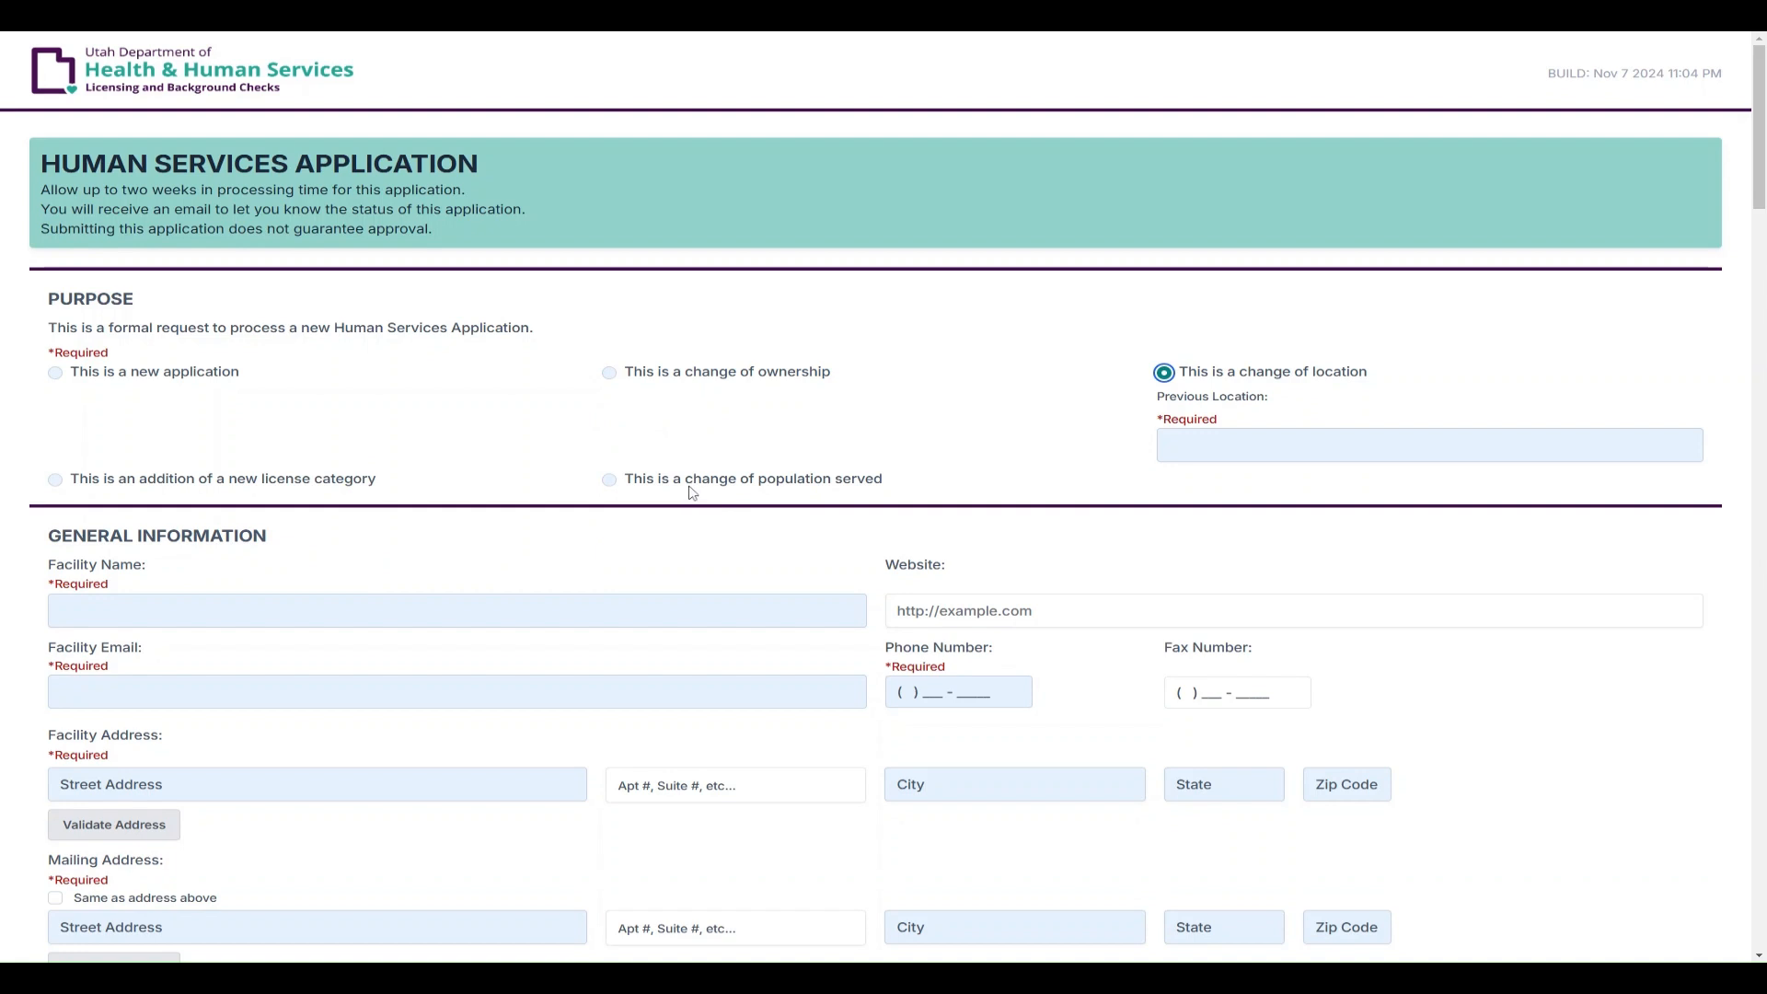
pyautogui.click(717, 480)
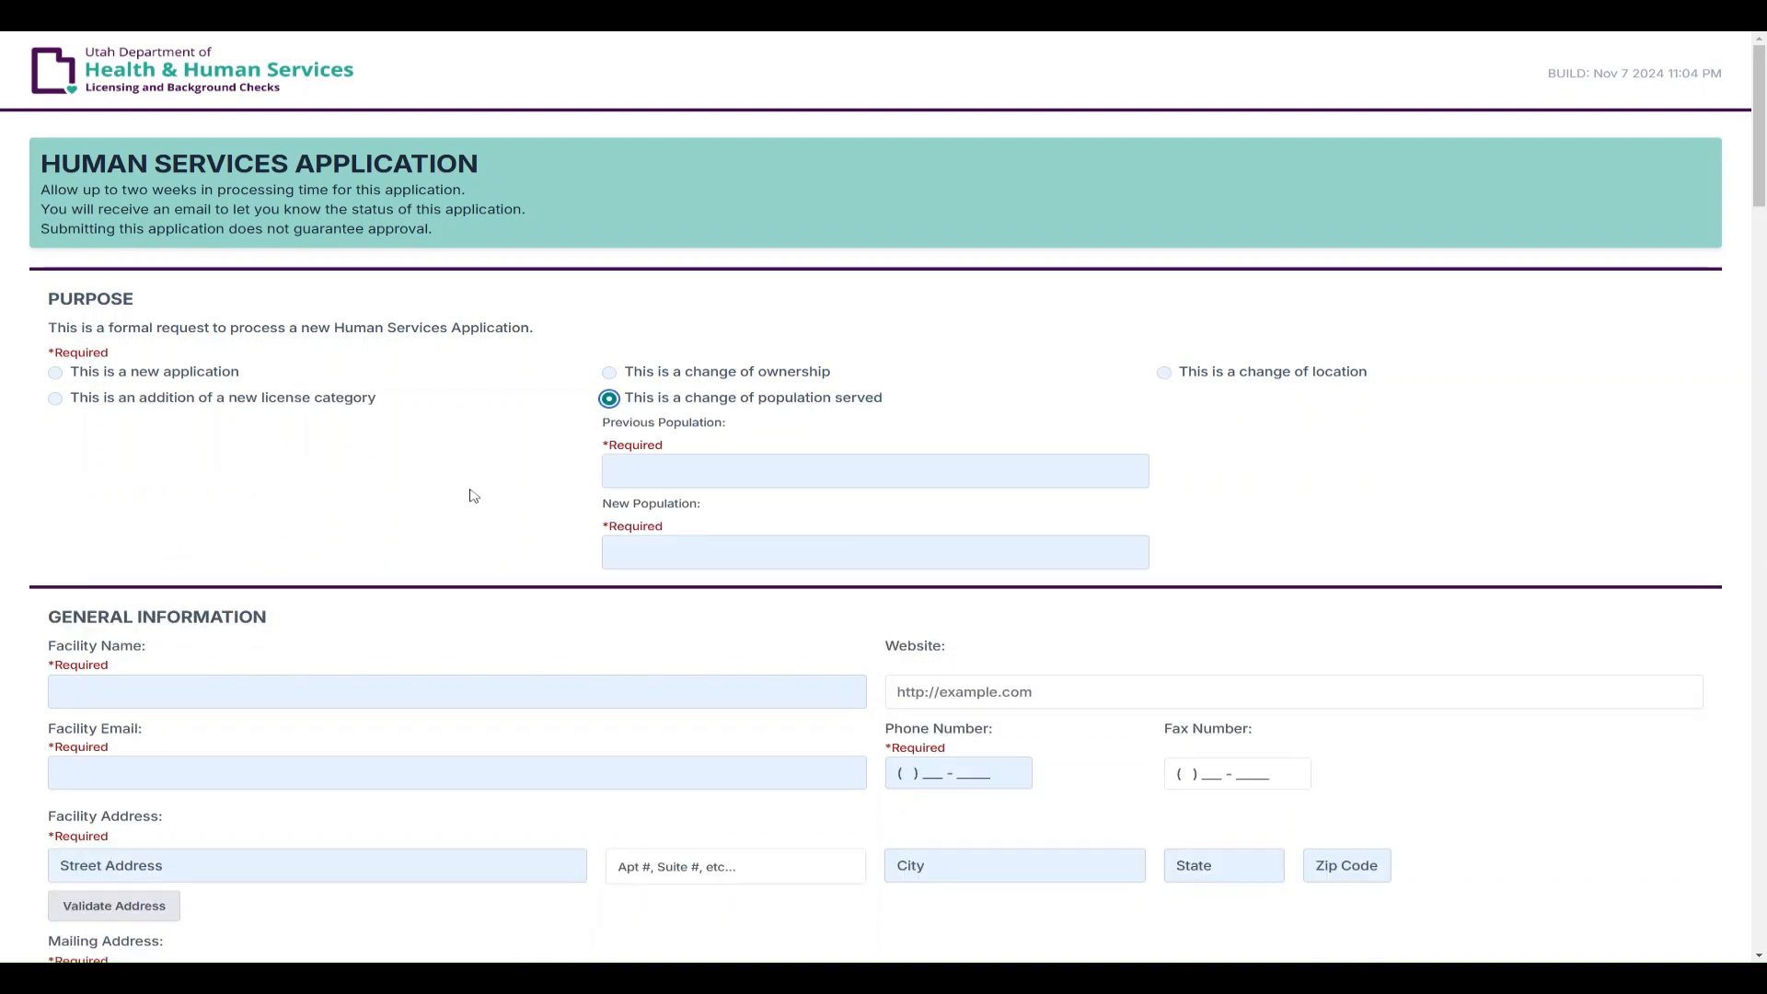
pyautogui.click(172, 401)
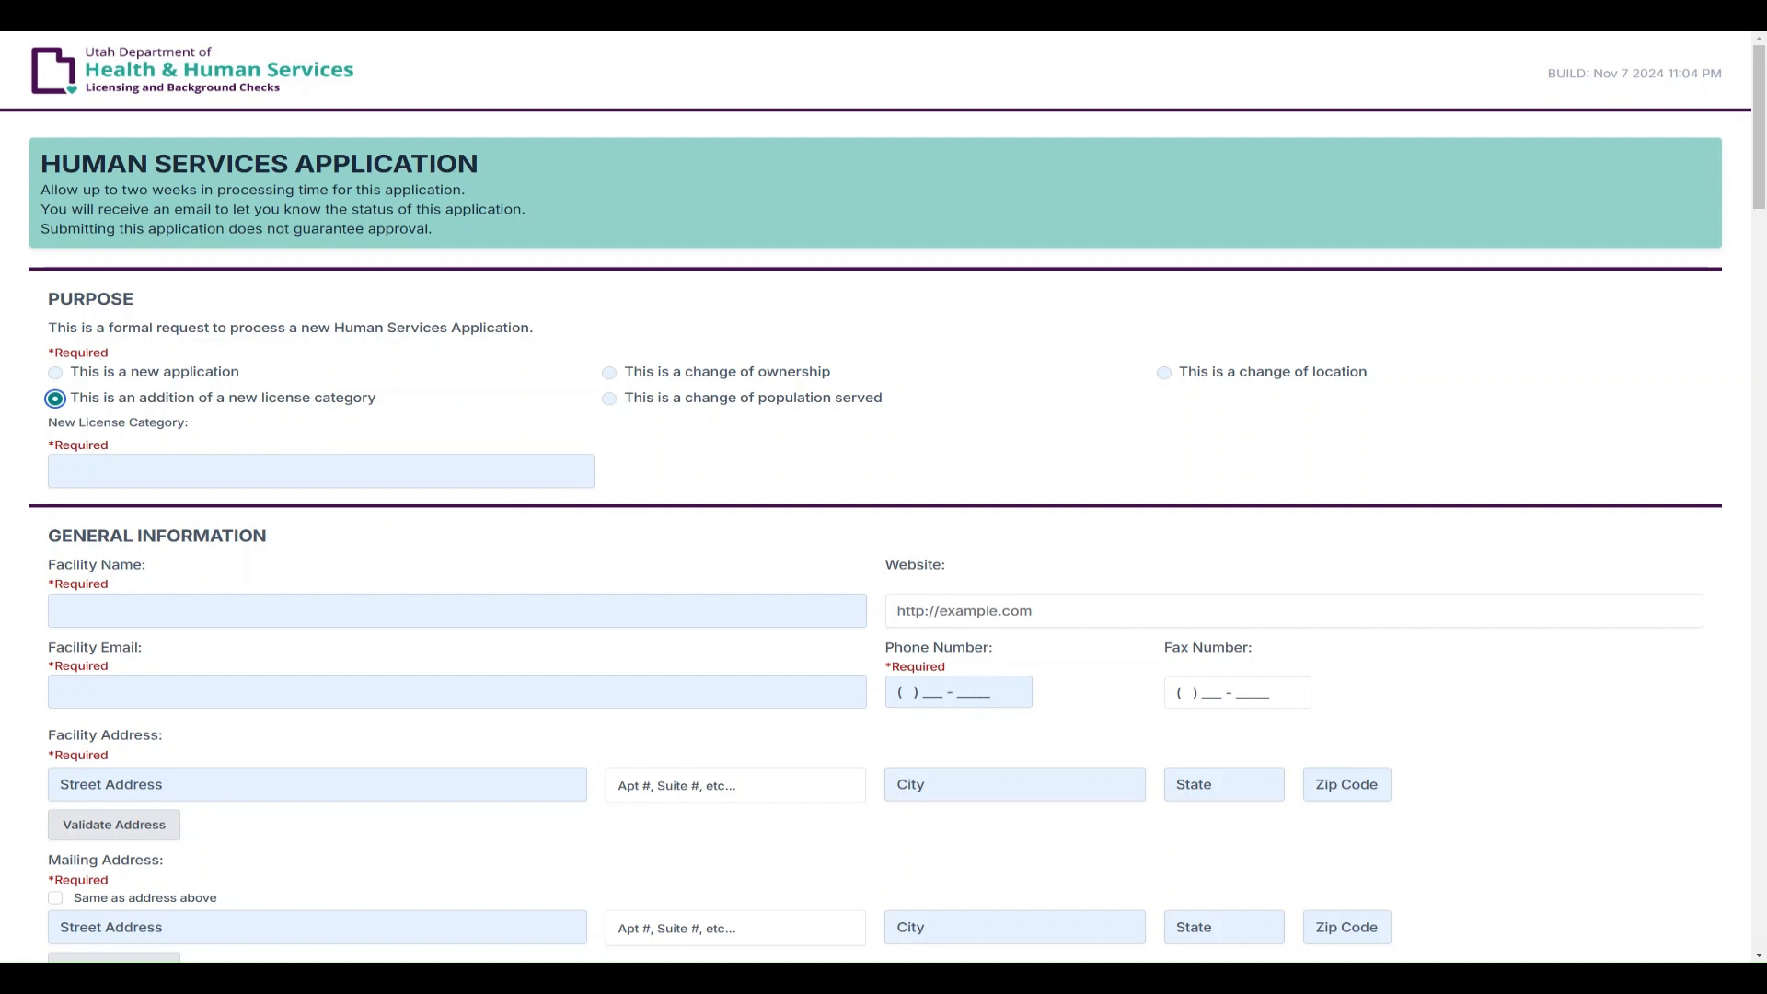
# Enter 'Social Detoxification' as the new license category
pyautogui.click(320, 471)
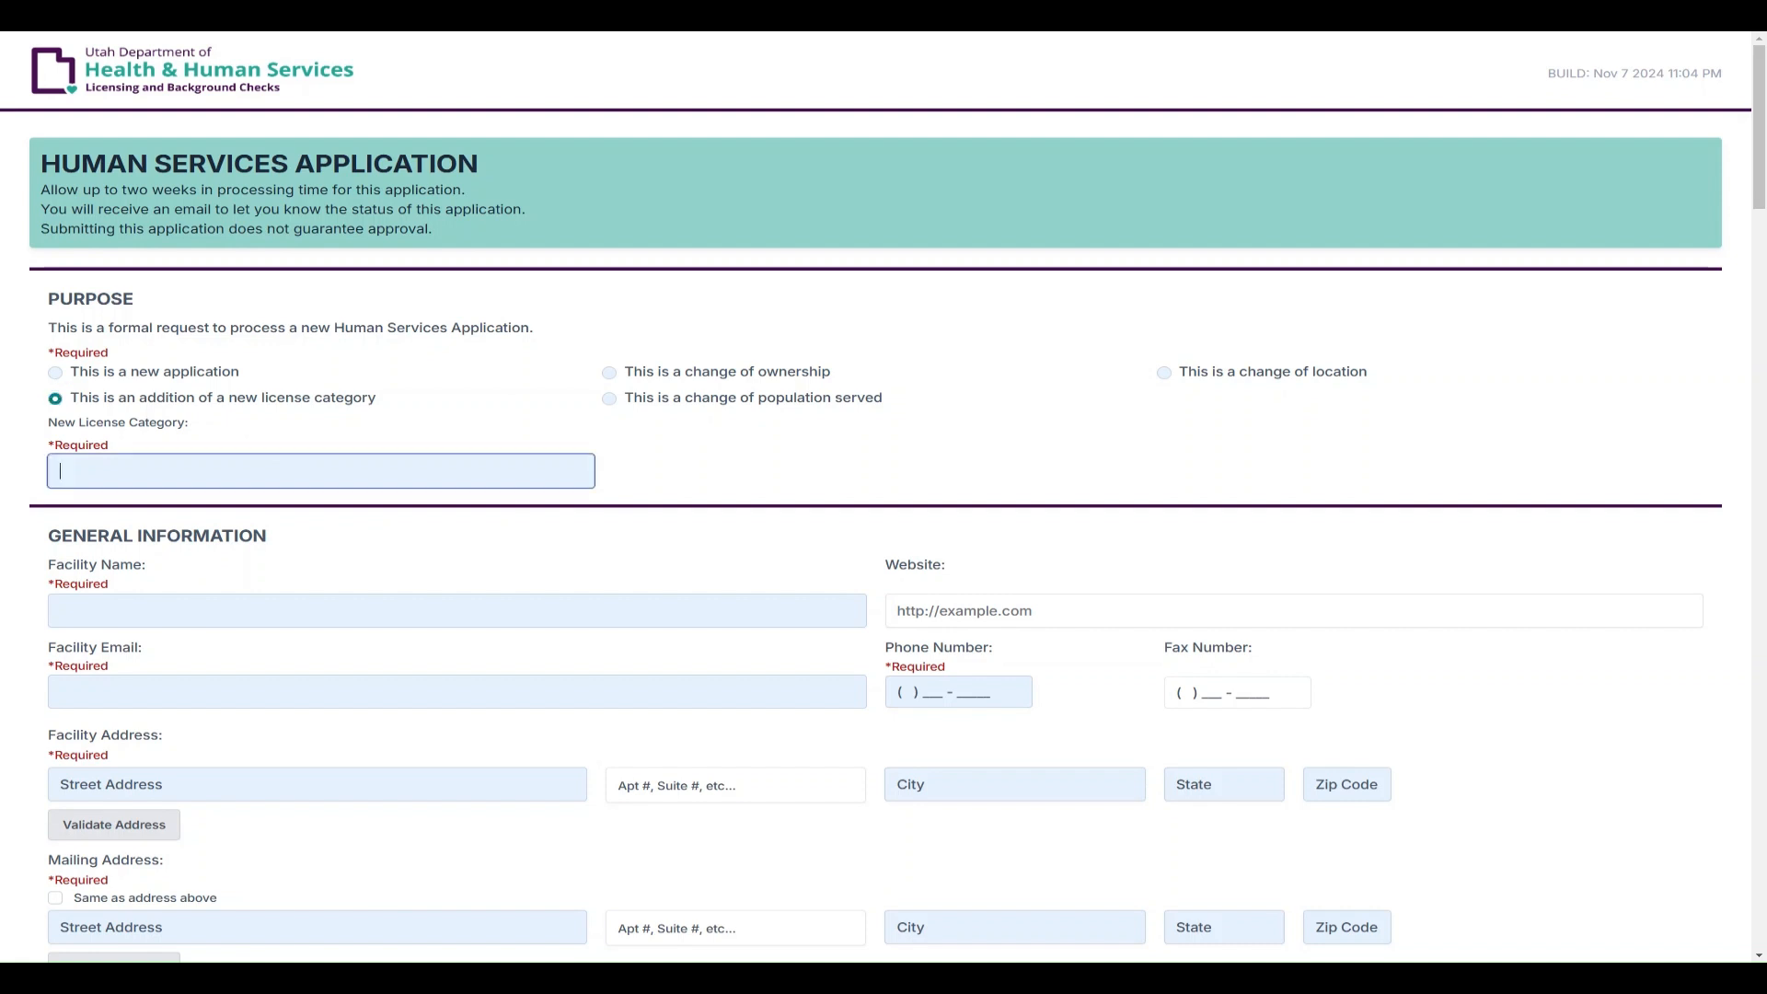
pyautogui.write('Social Detoxification')
pyautogui.click(642, 457)
# Tick then untick the Recovery Residence and Social Detoxification license types, leaving both clear
pyautogui.scroll(-4, 365, 558)
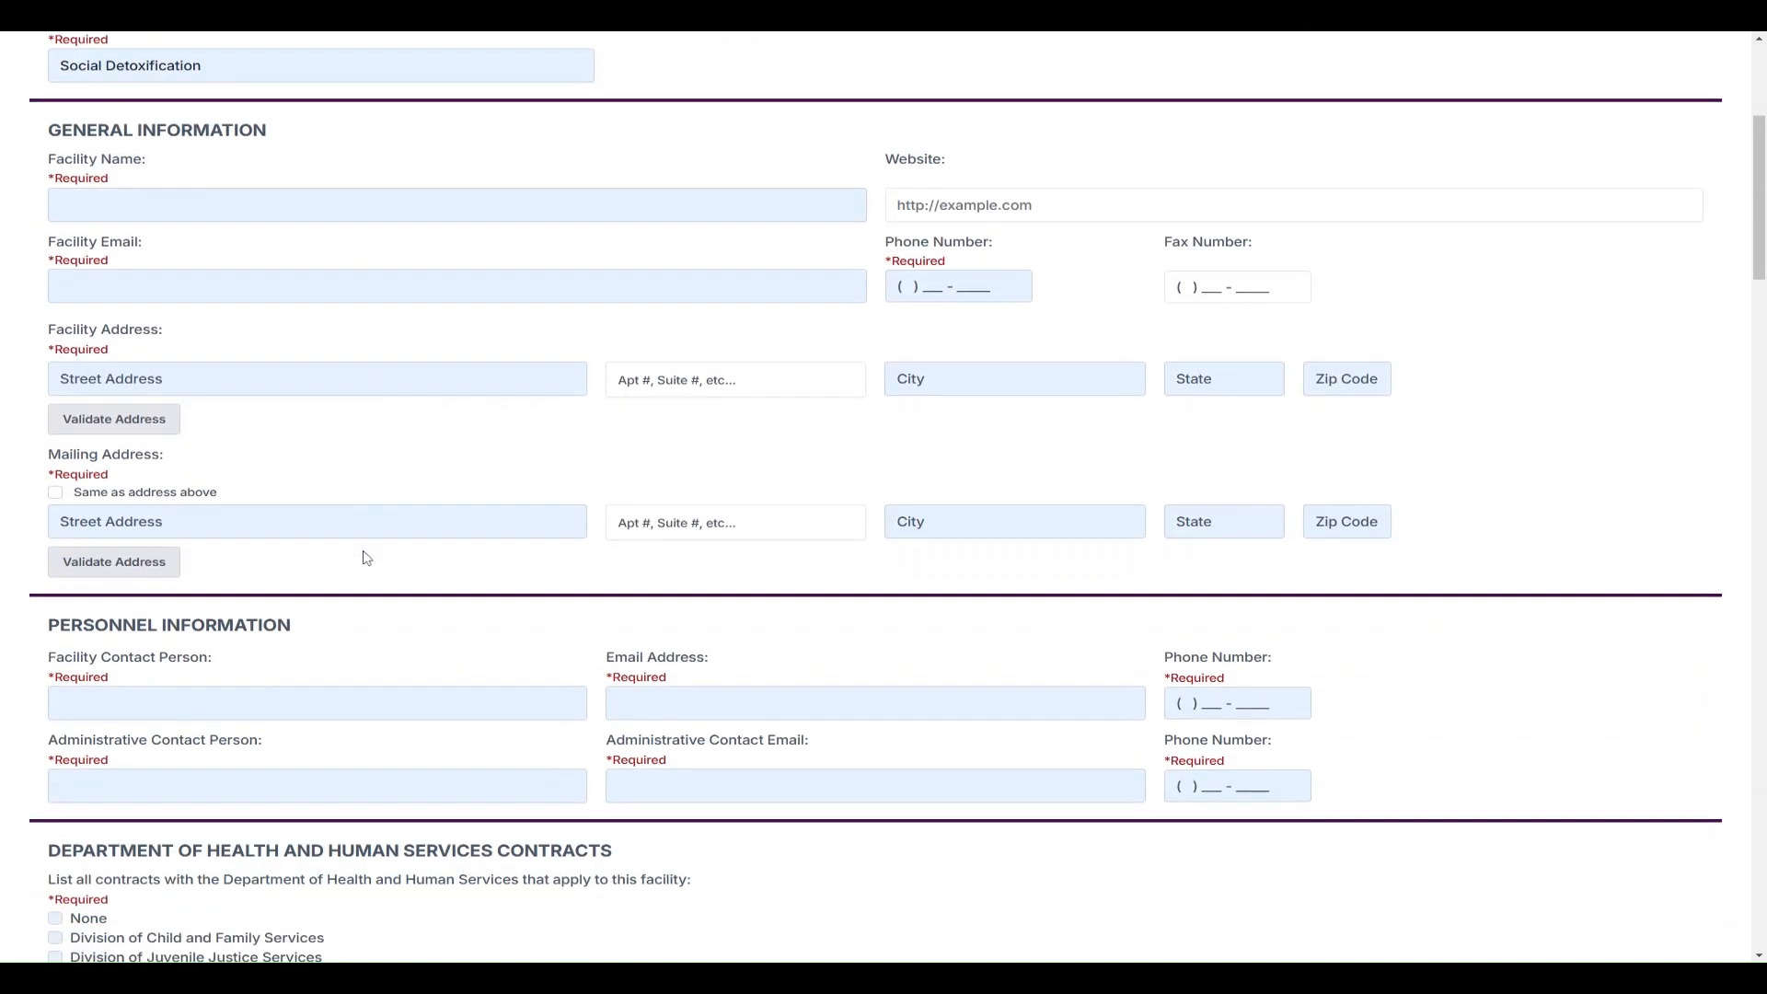
pyautogui.scroll(-8, 365, 557)
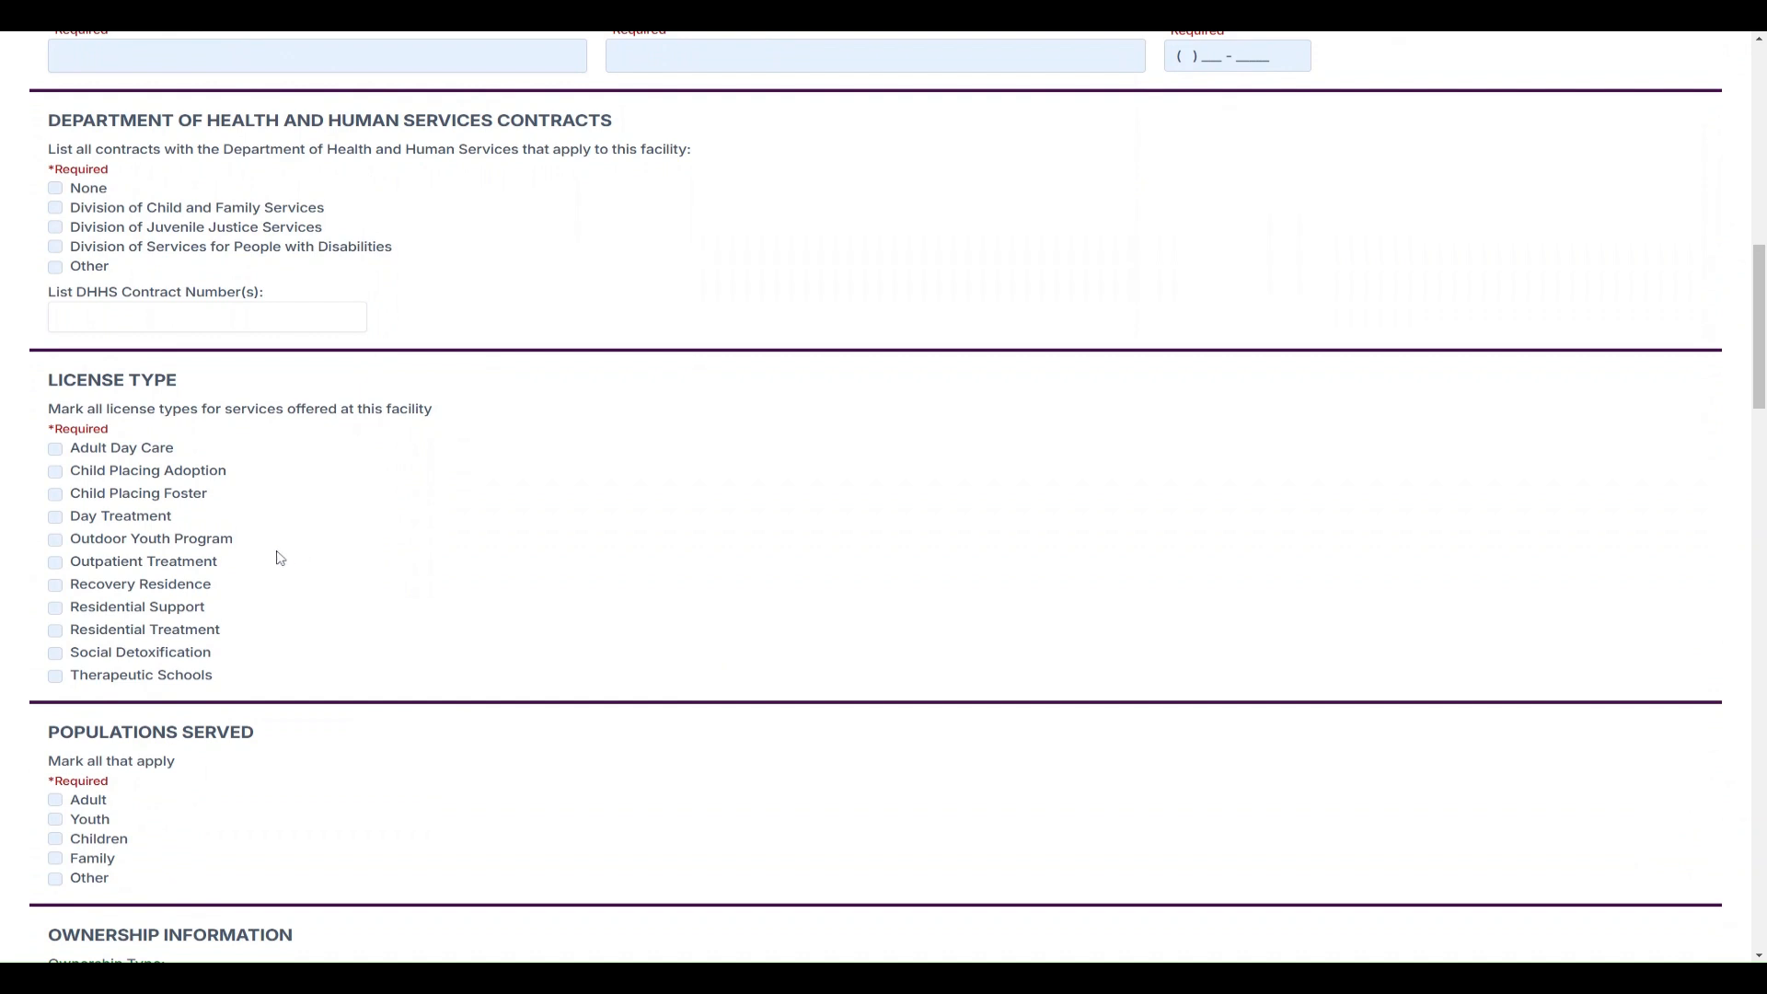
pyautogui.scroll(-1, 276, 555)
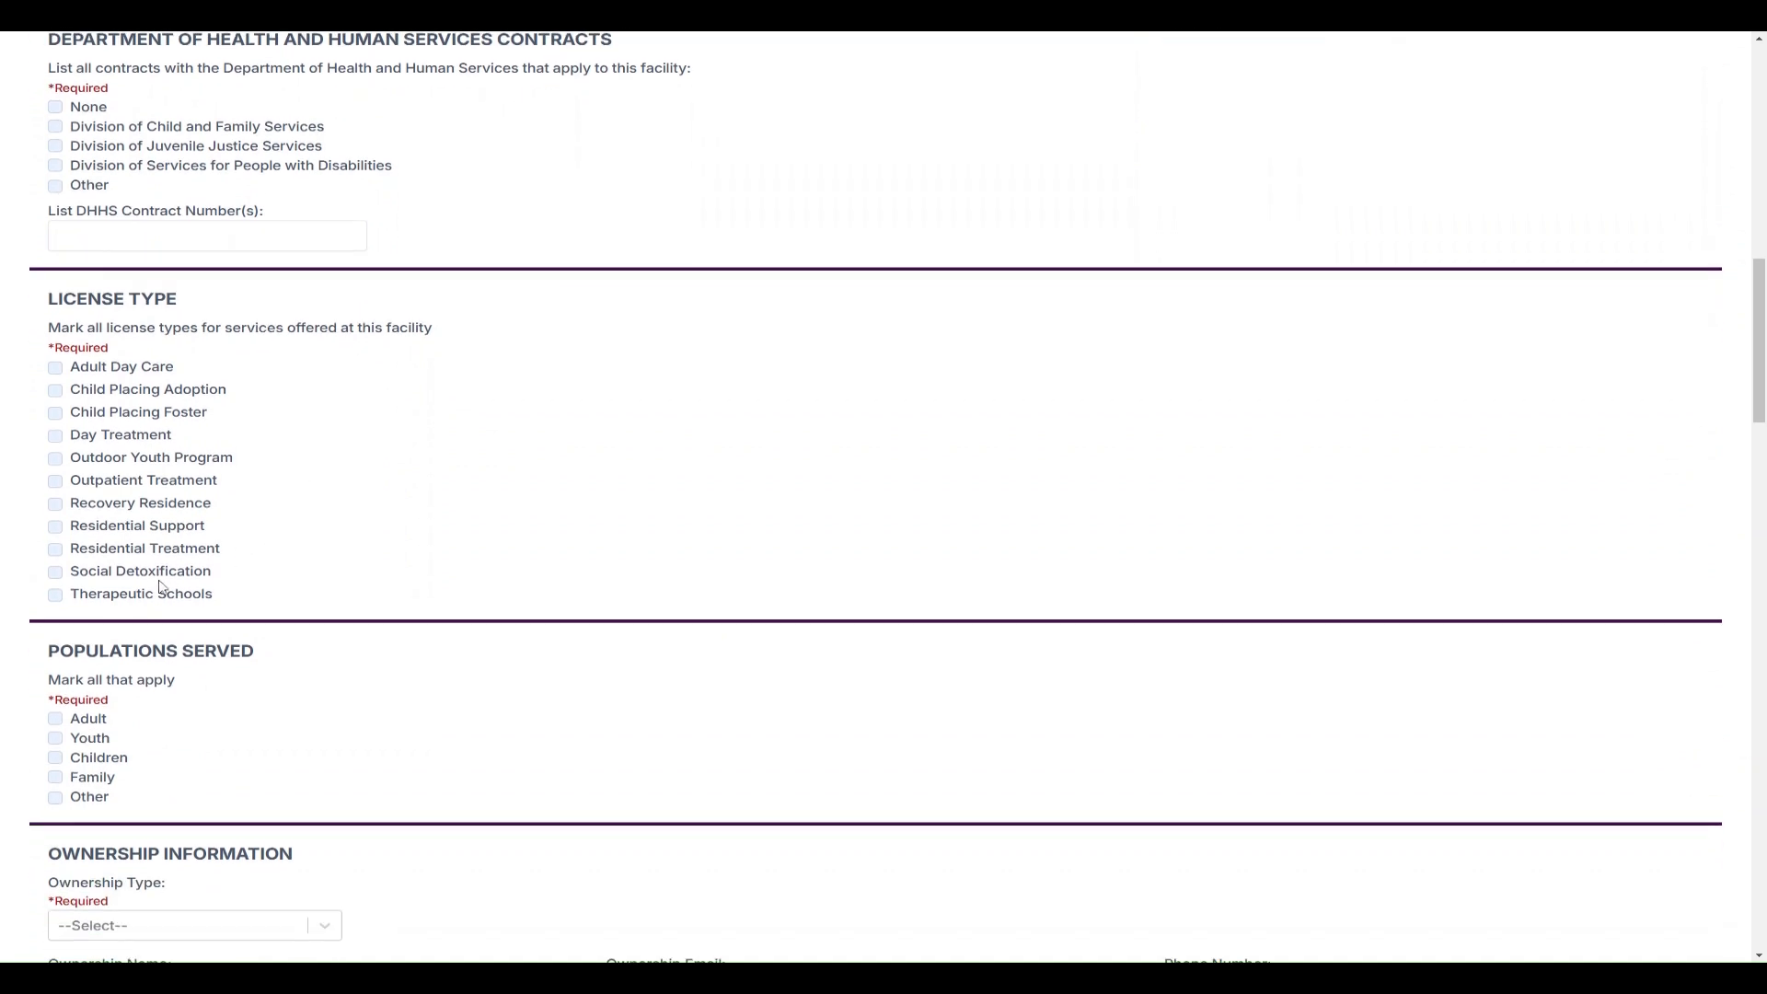
pyautogui.click(88, 511)
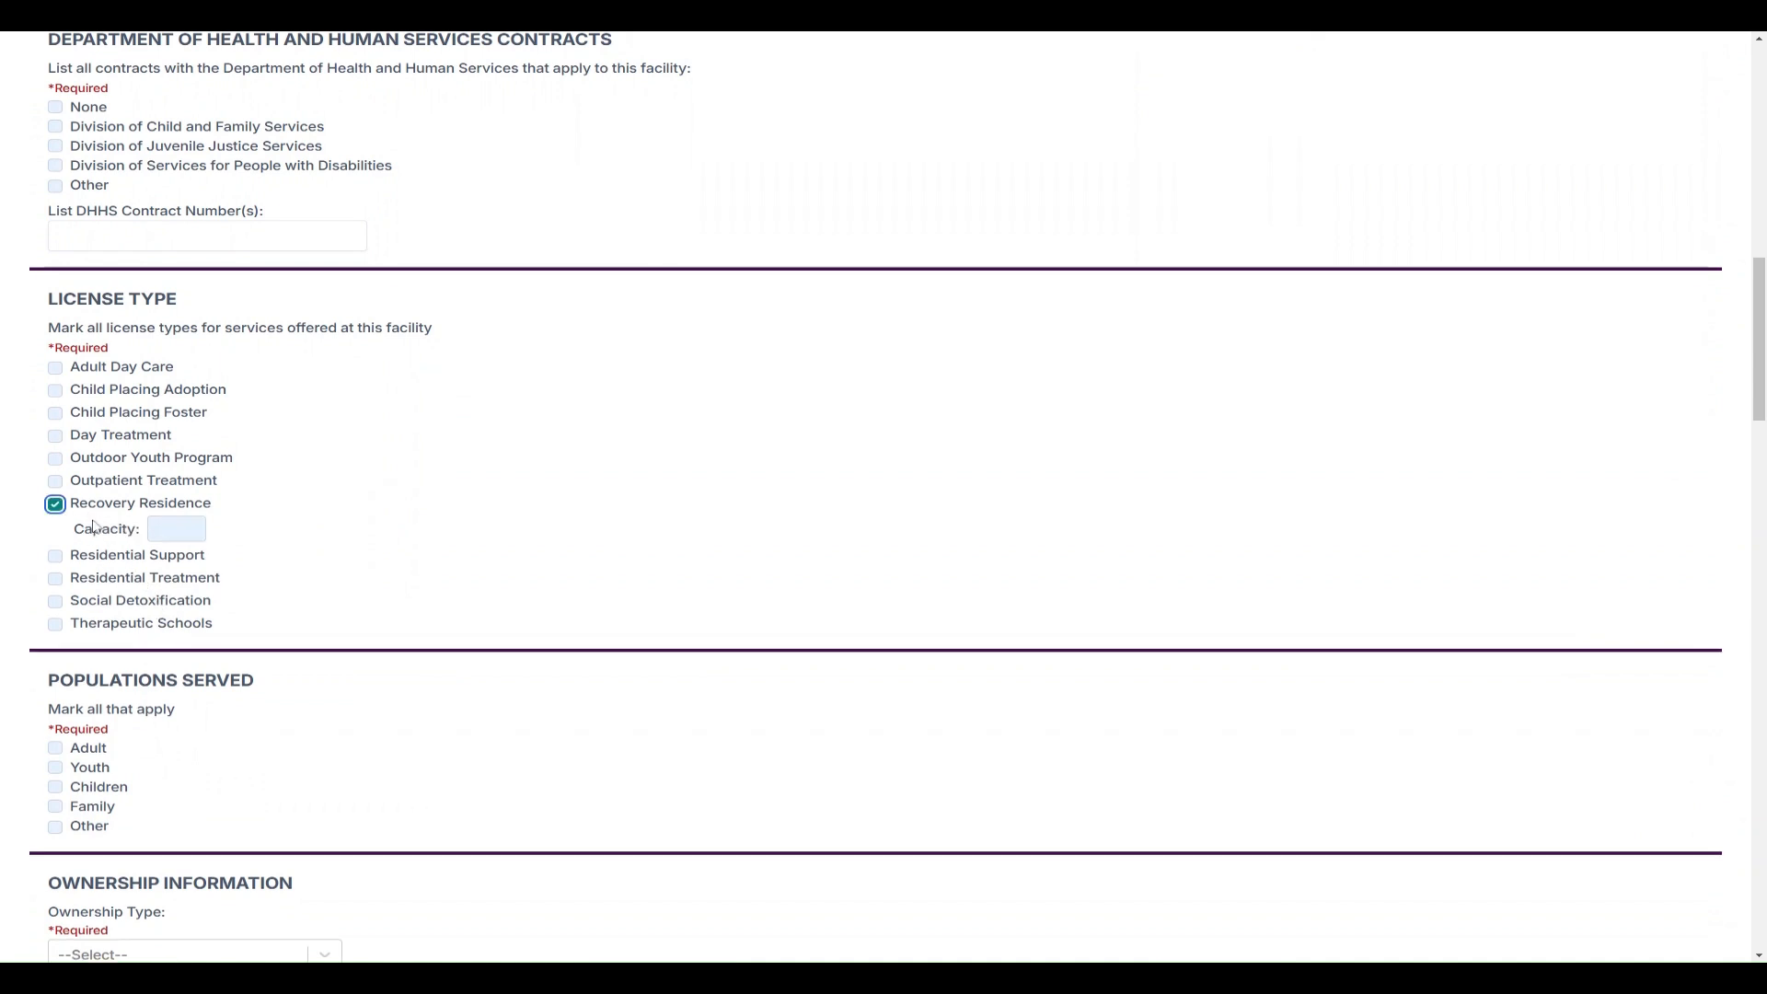
pyautogui.click(104, 606)
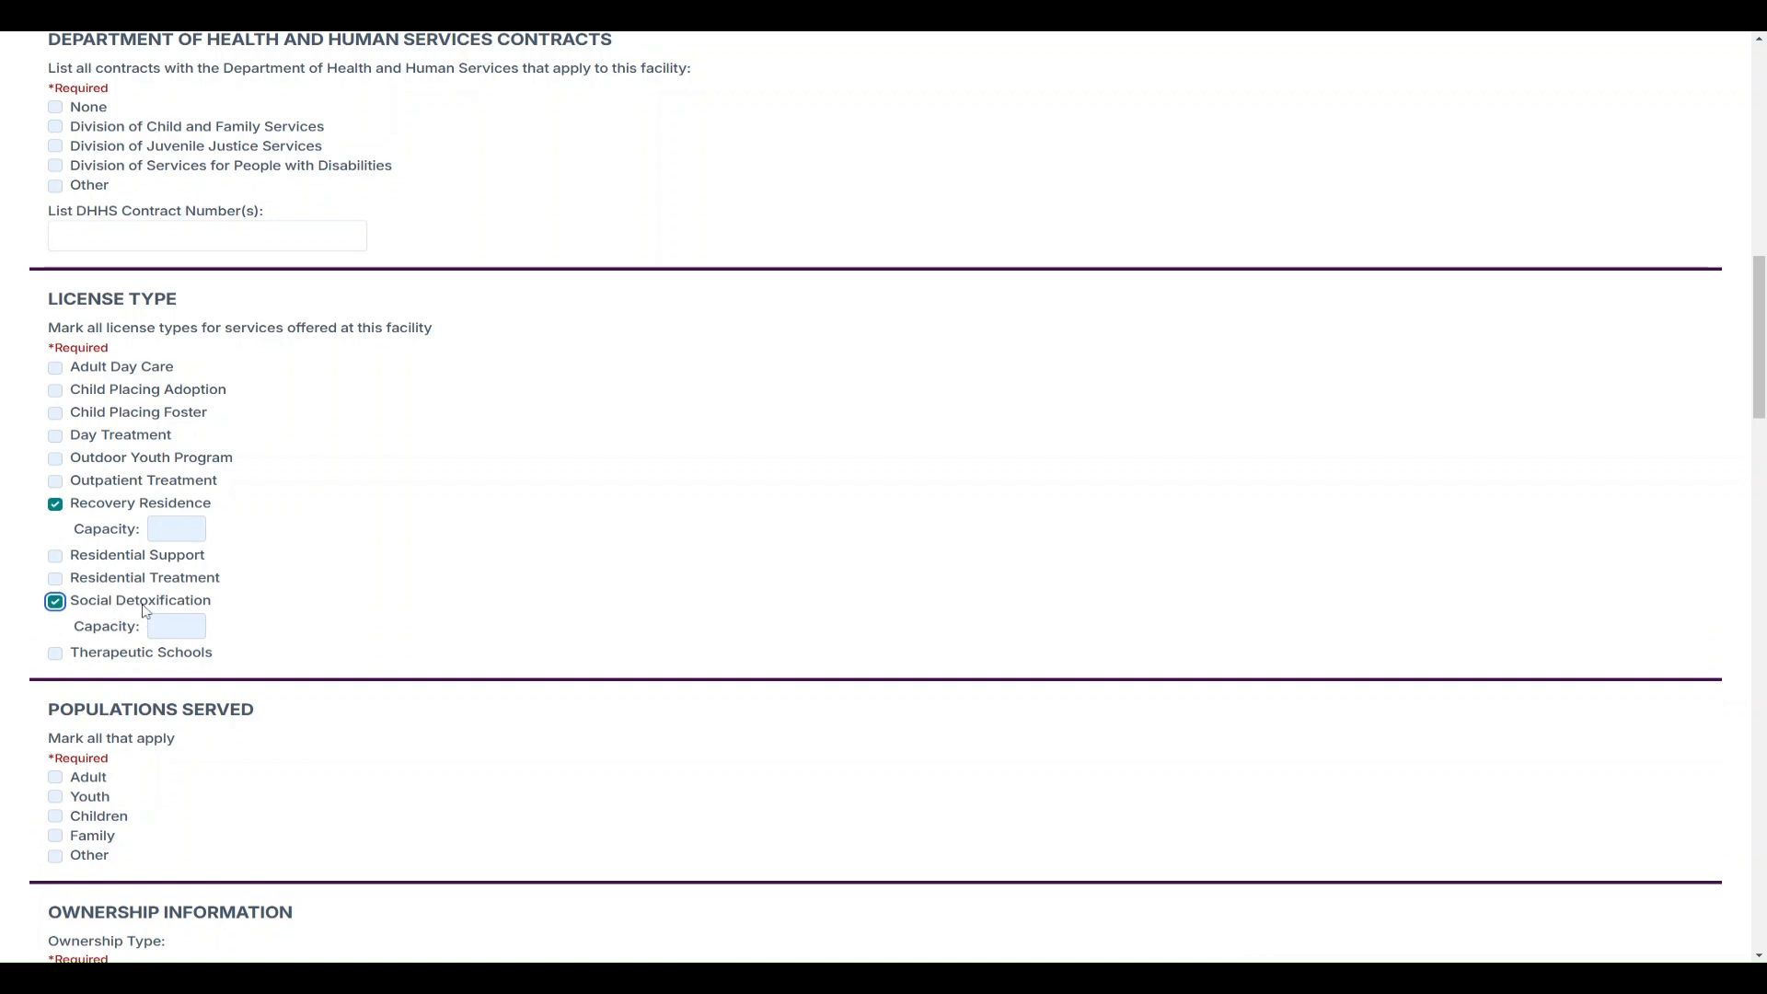
pyautogui.click(144, 610)
pyautogui.click(94, 504)
pyautogui.scroll(5, 118, 553)
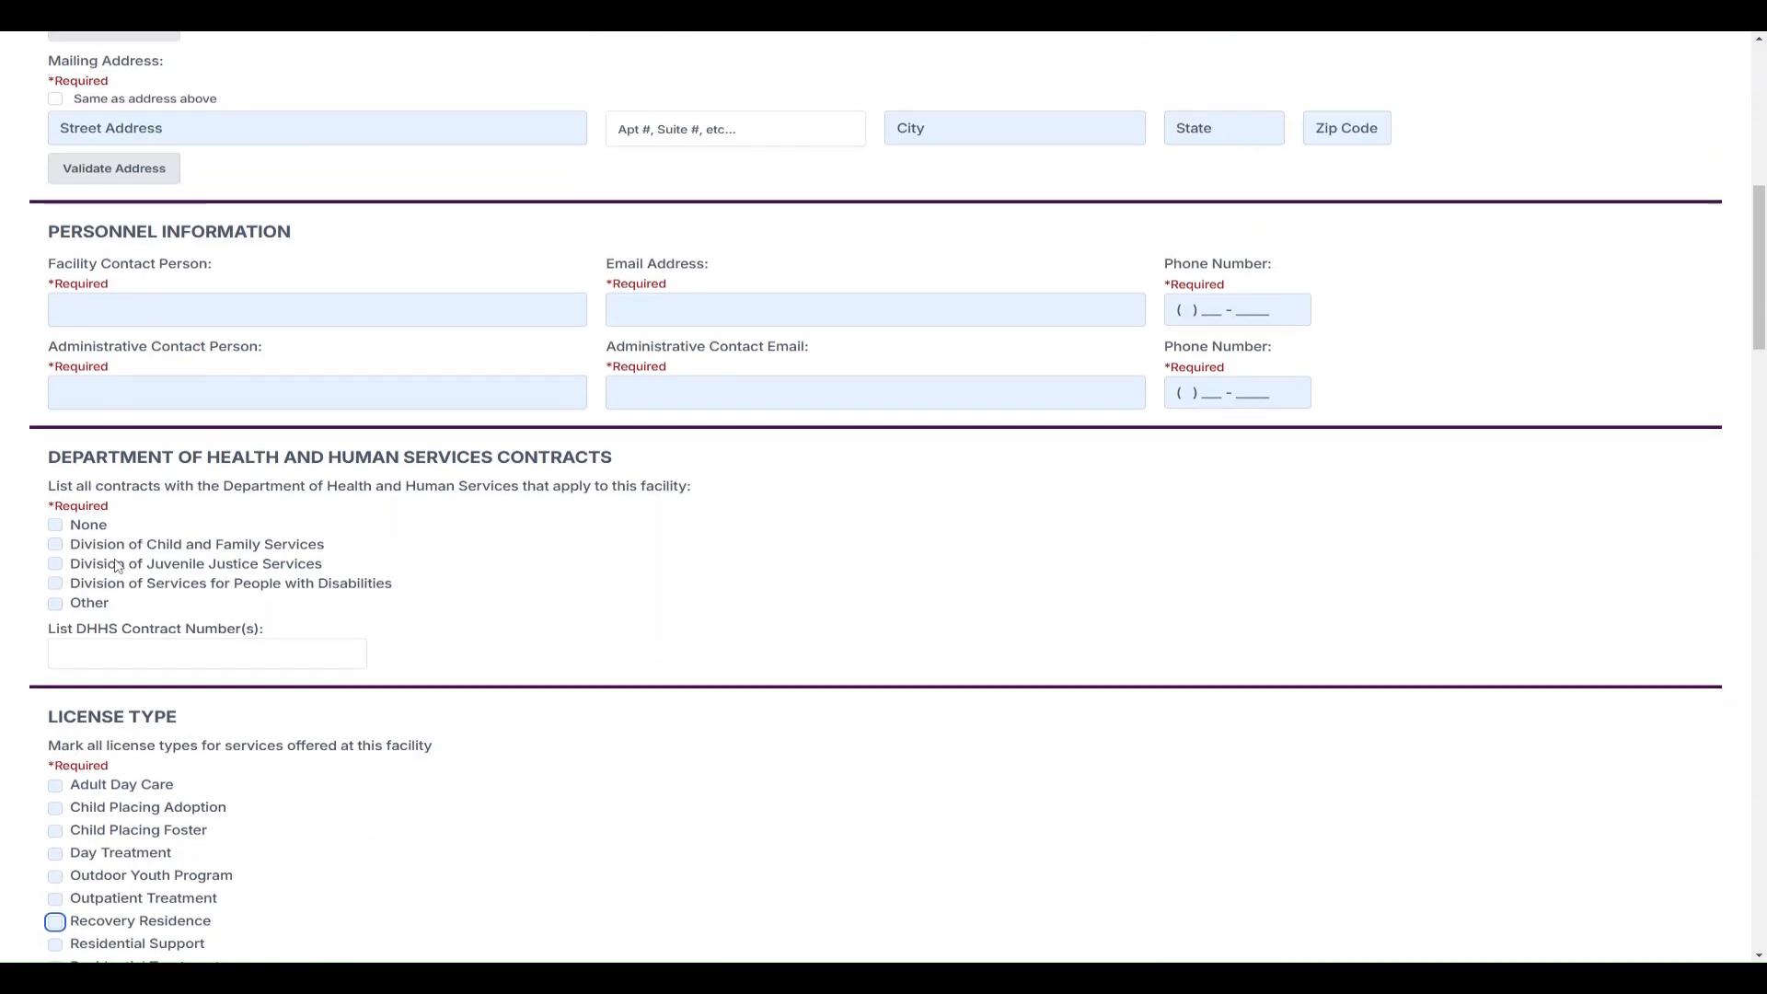
pyautogui.scroll(8, 118, 566)
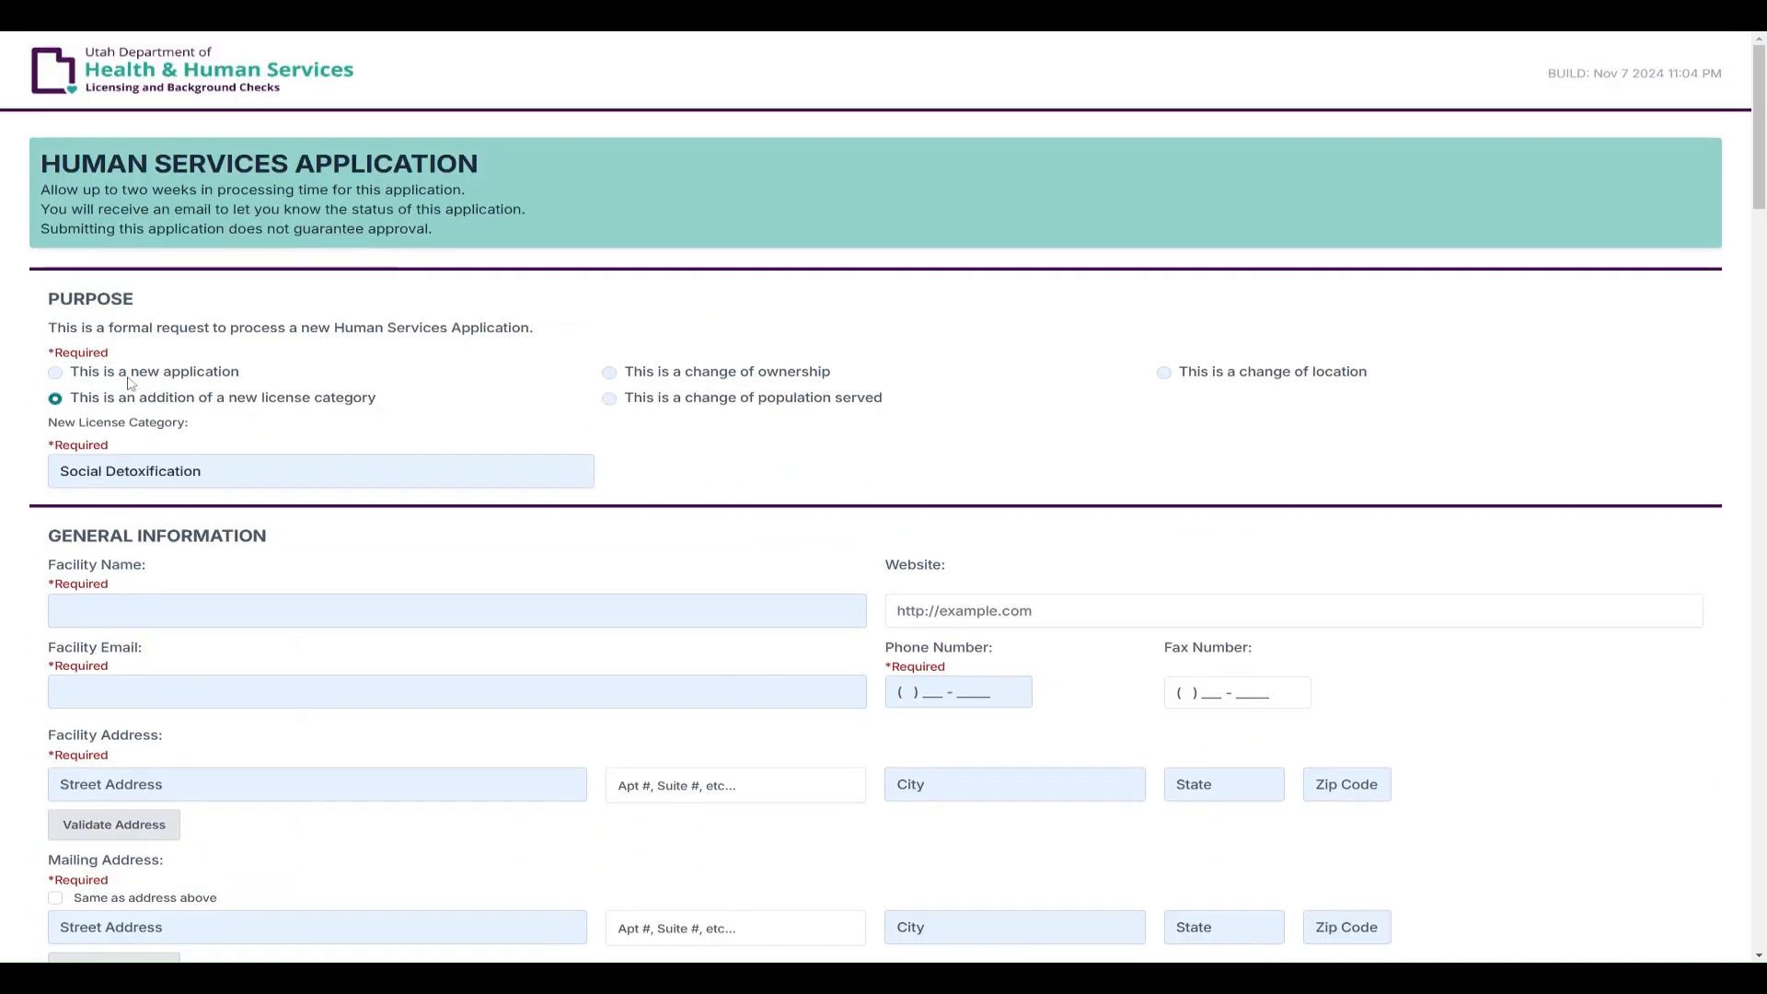
# Switch the purpose back to a new application and enter facility name 'Test Program'
pyautogui.click(132, 376)
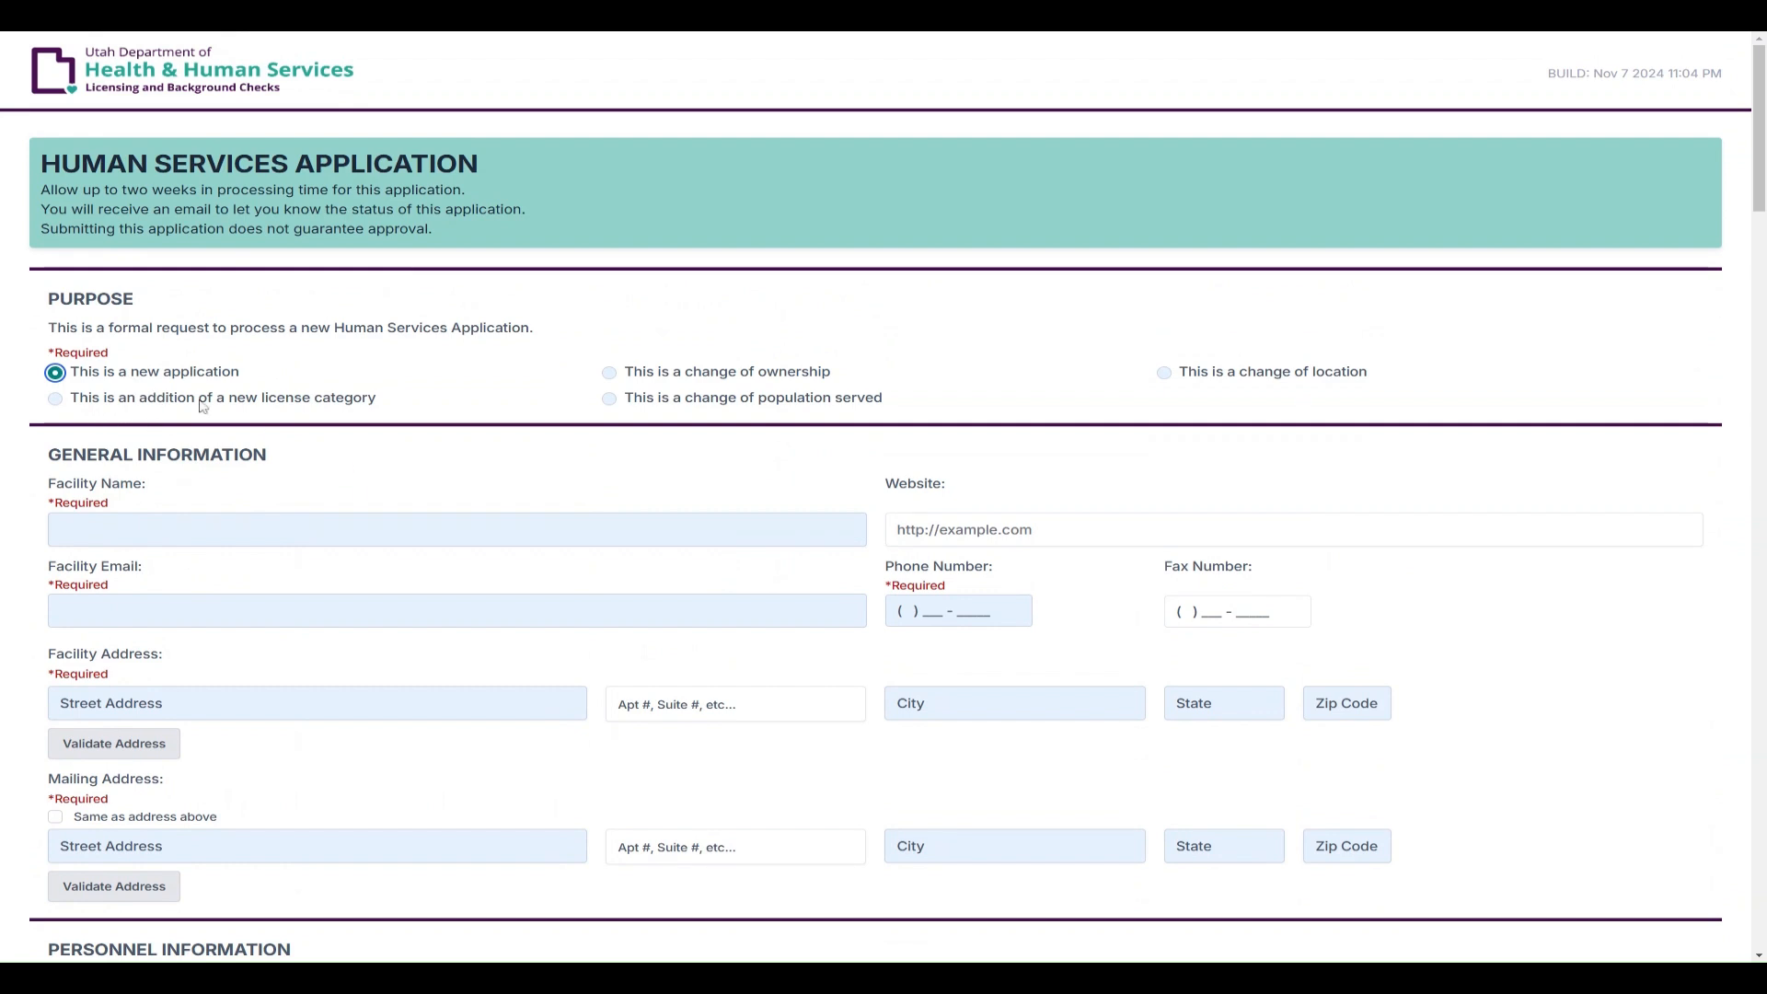
pyautogui.scroll(-3, 337, 469)
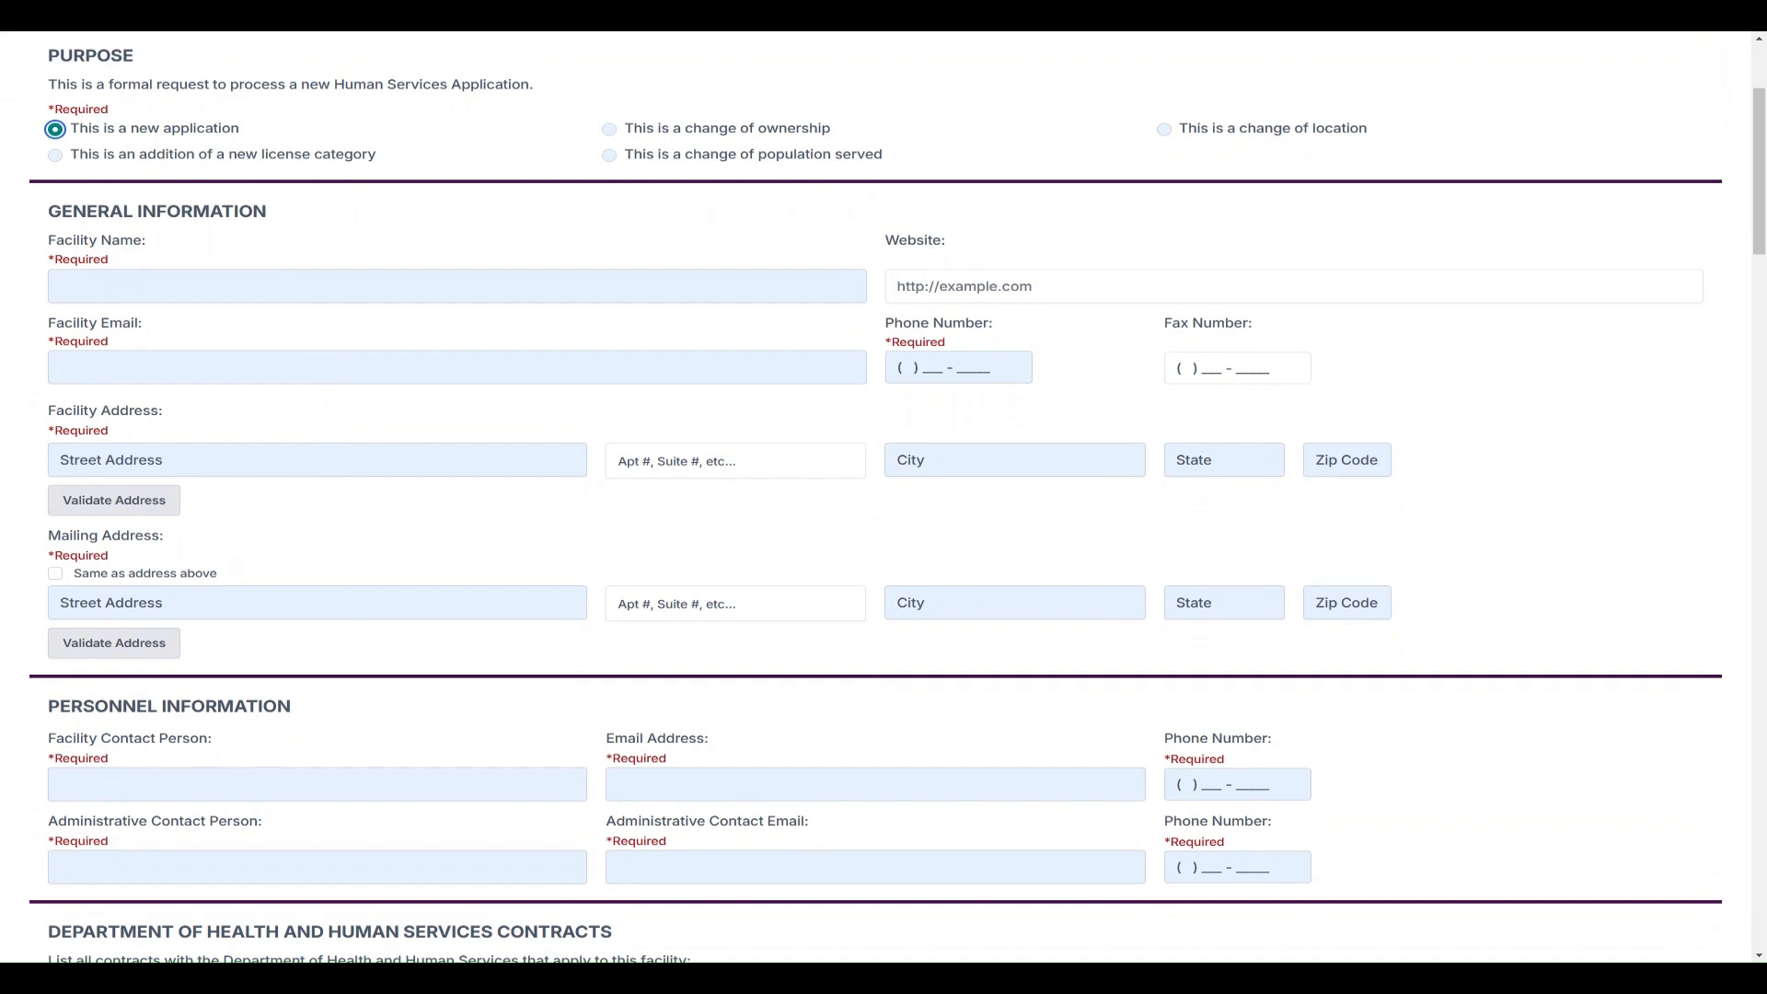
pyautogui.click(453, 286)
pyautogui.write('Test Program')
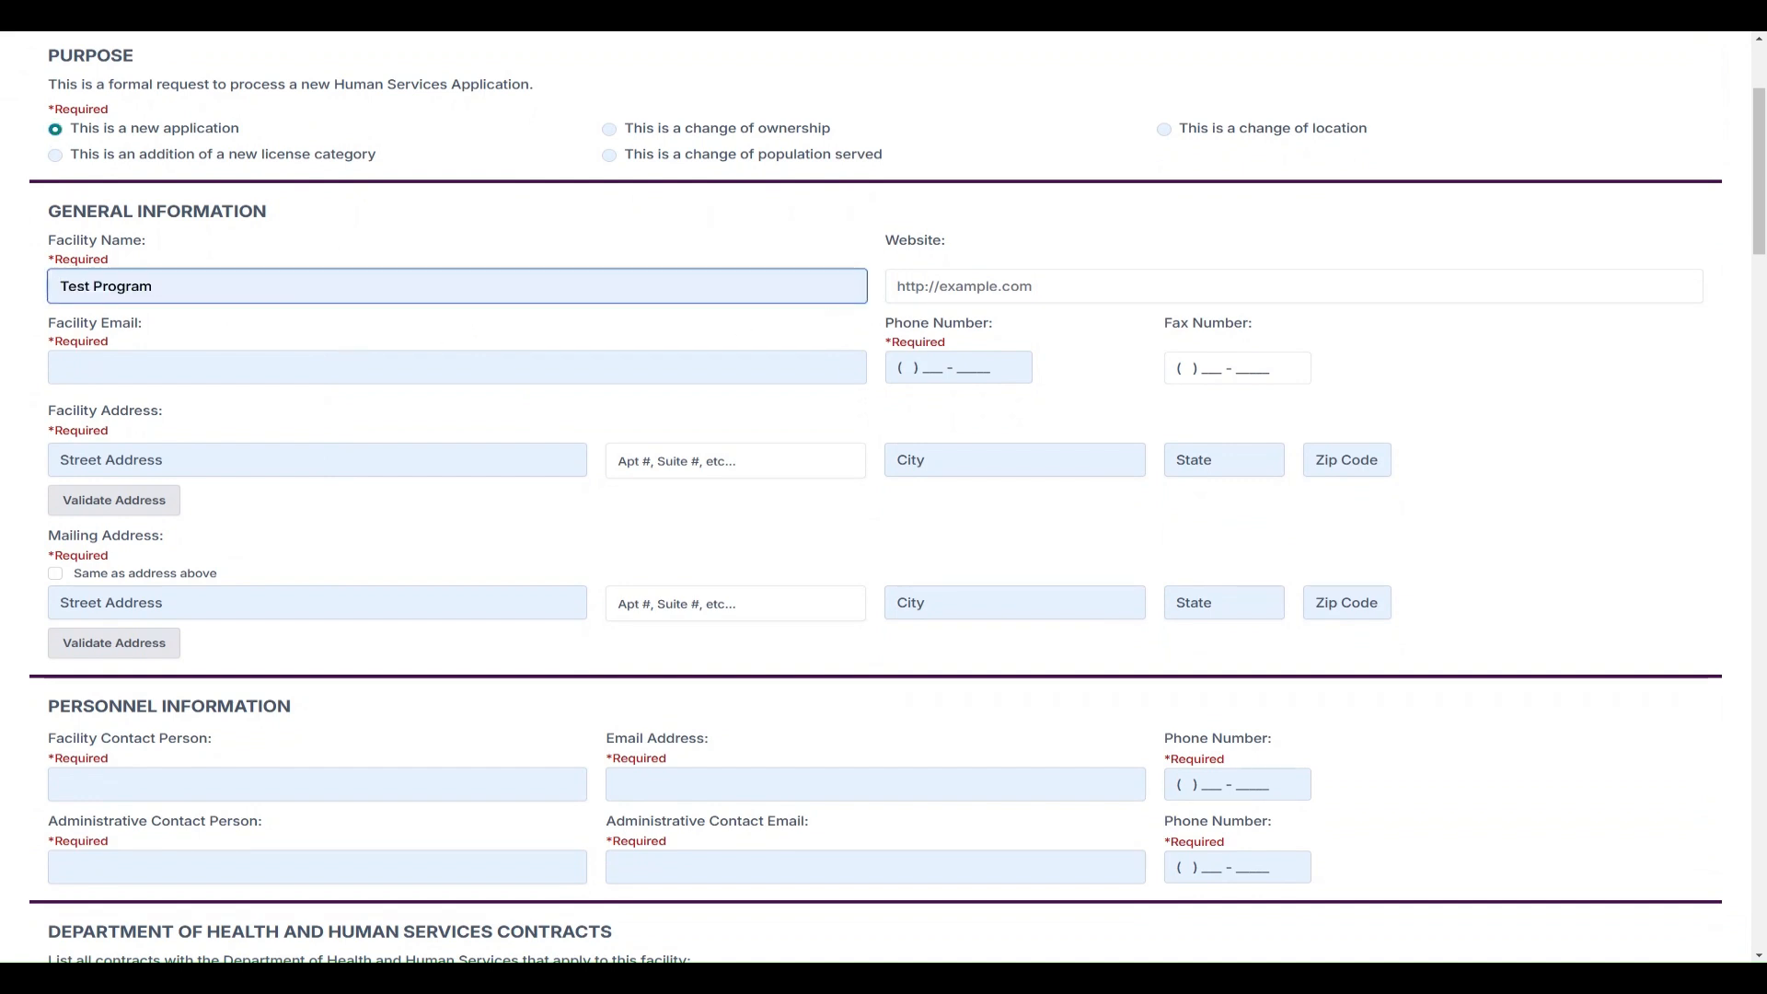
pyautogui.press('Tab')
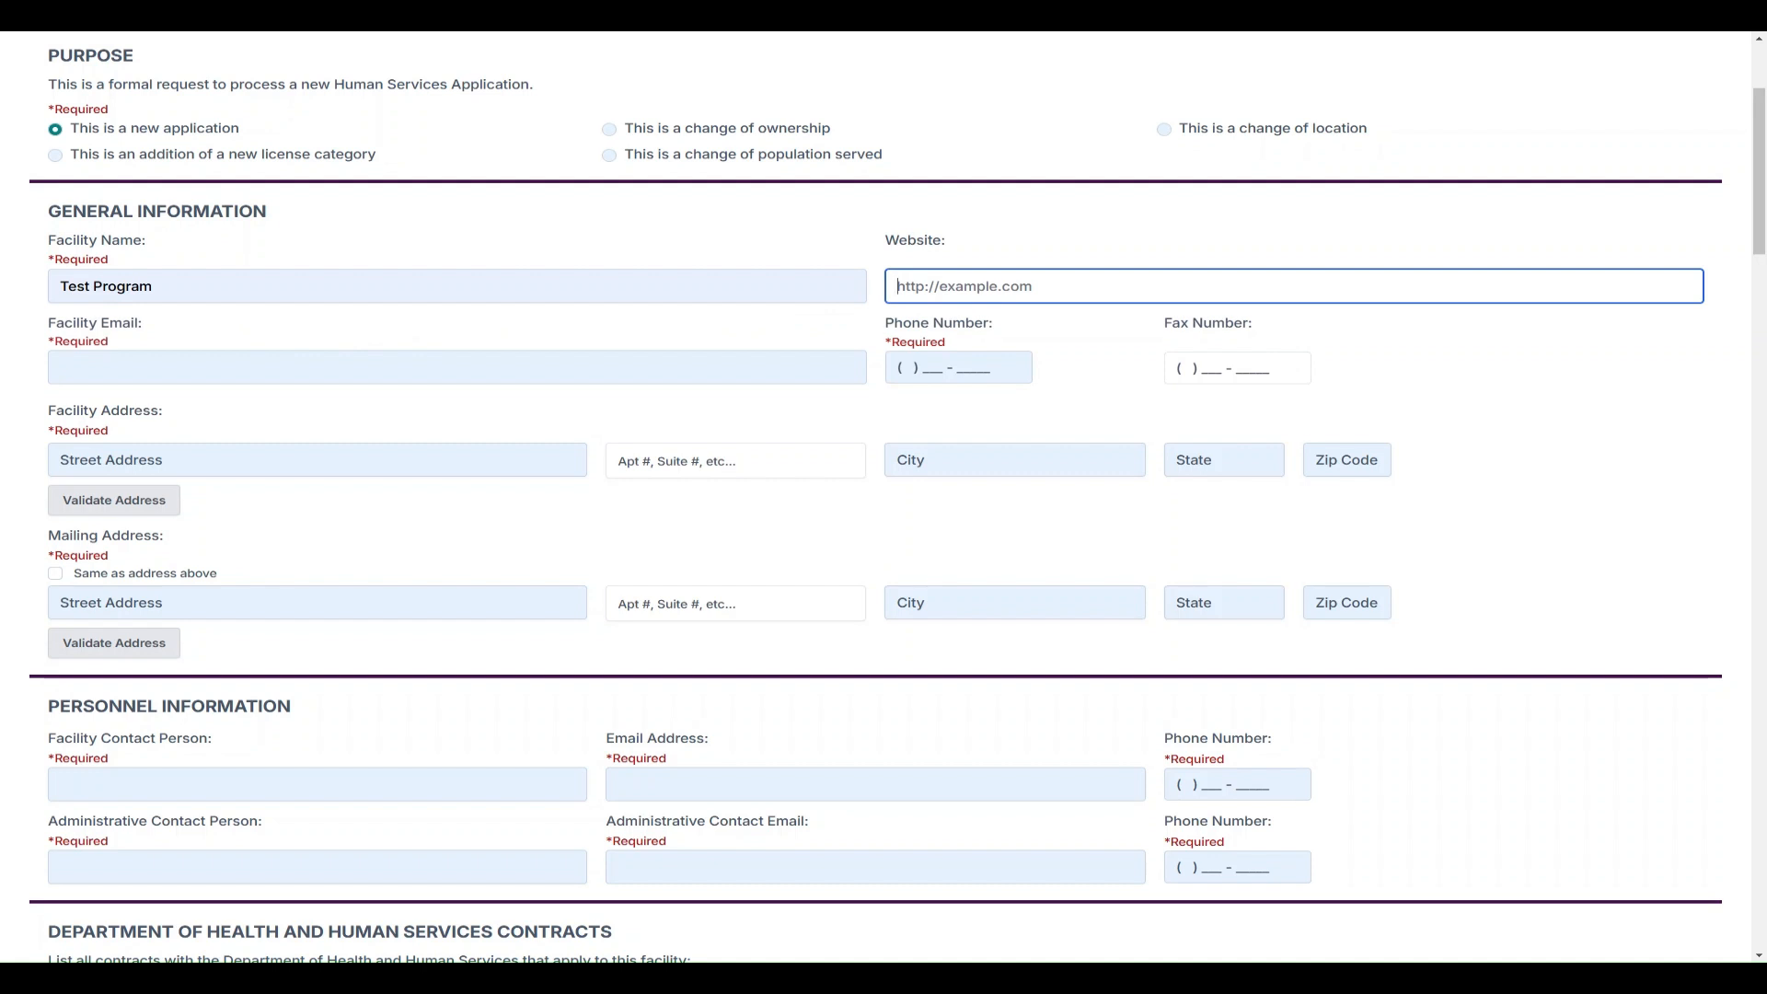
pyautogui.press('Tab')
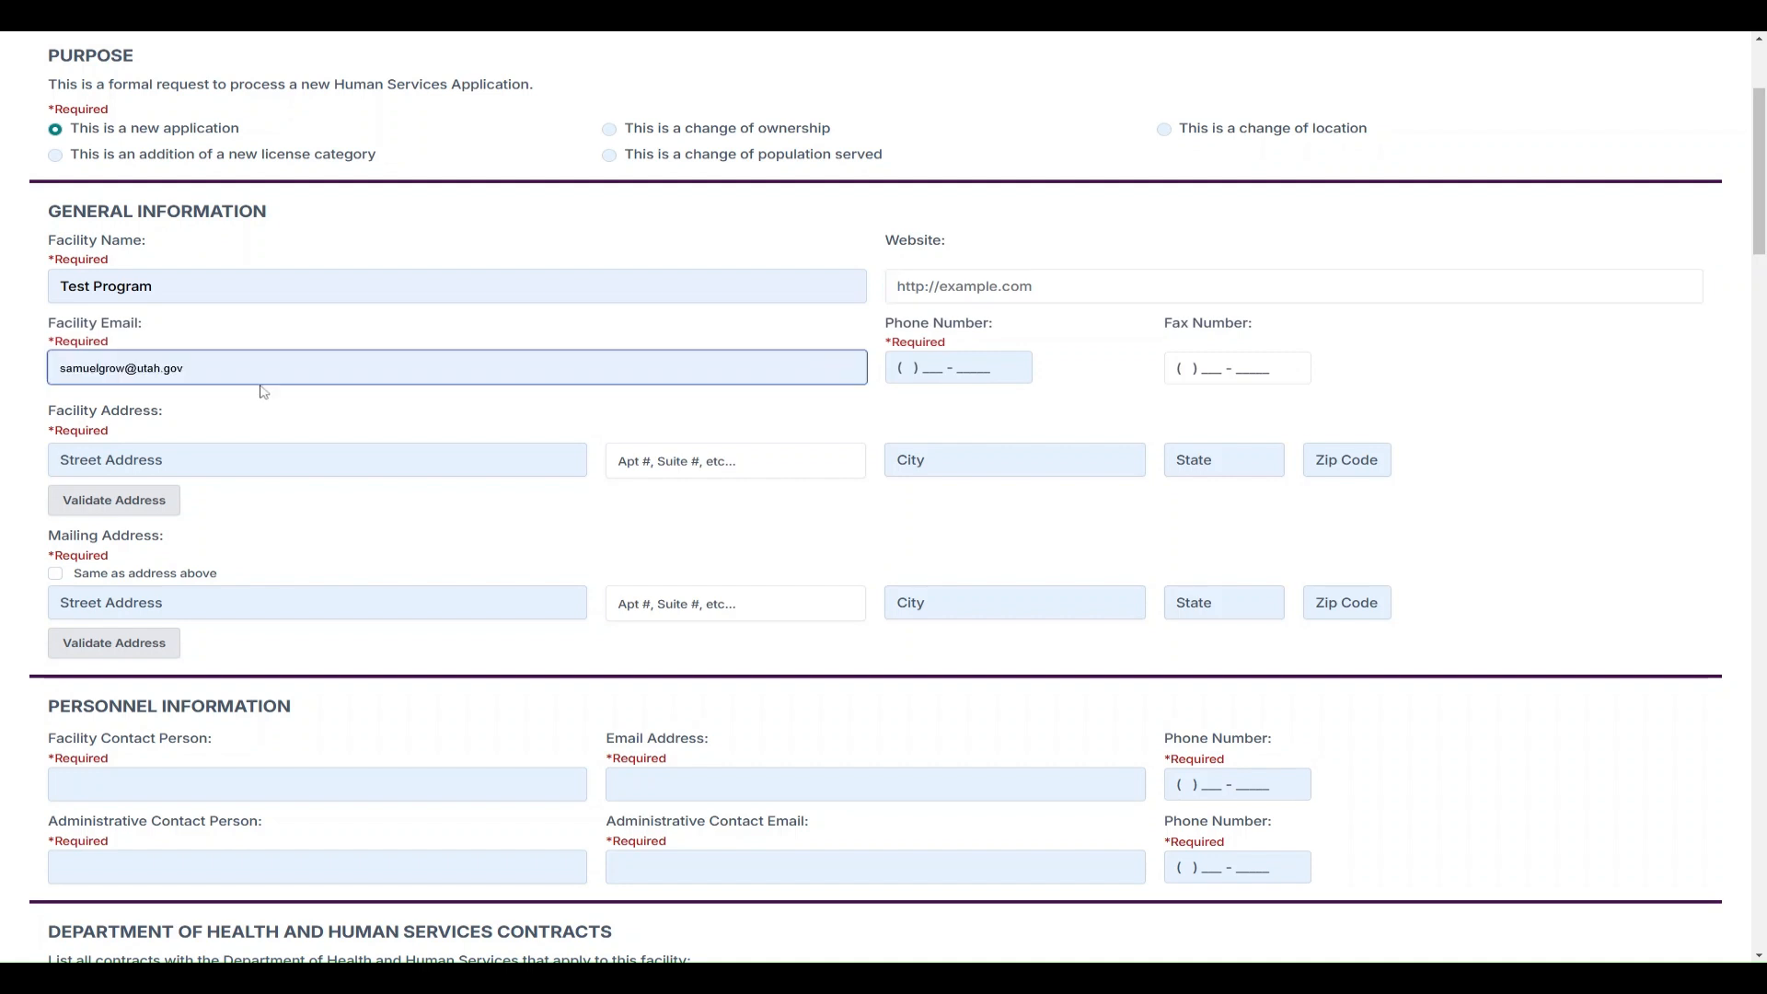
# Fill the facility email, phone, street and city from autofill, then enter state and zip code
pyautogui.click(261, 387)
pyautogui.click(913, 371)
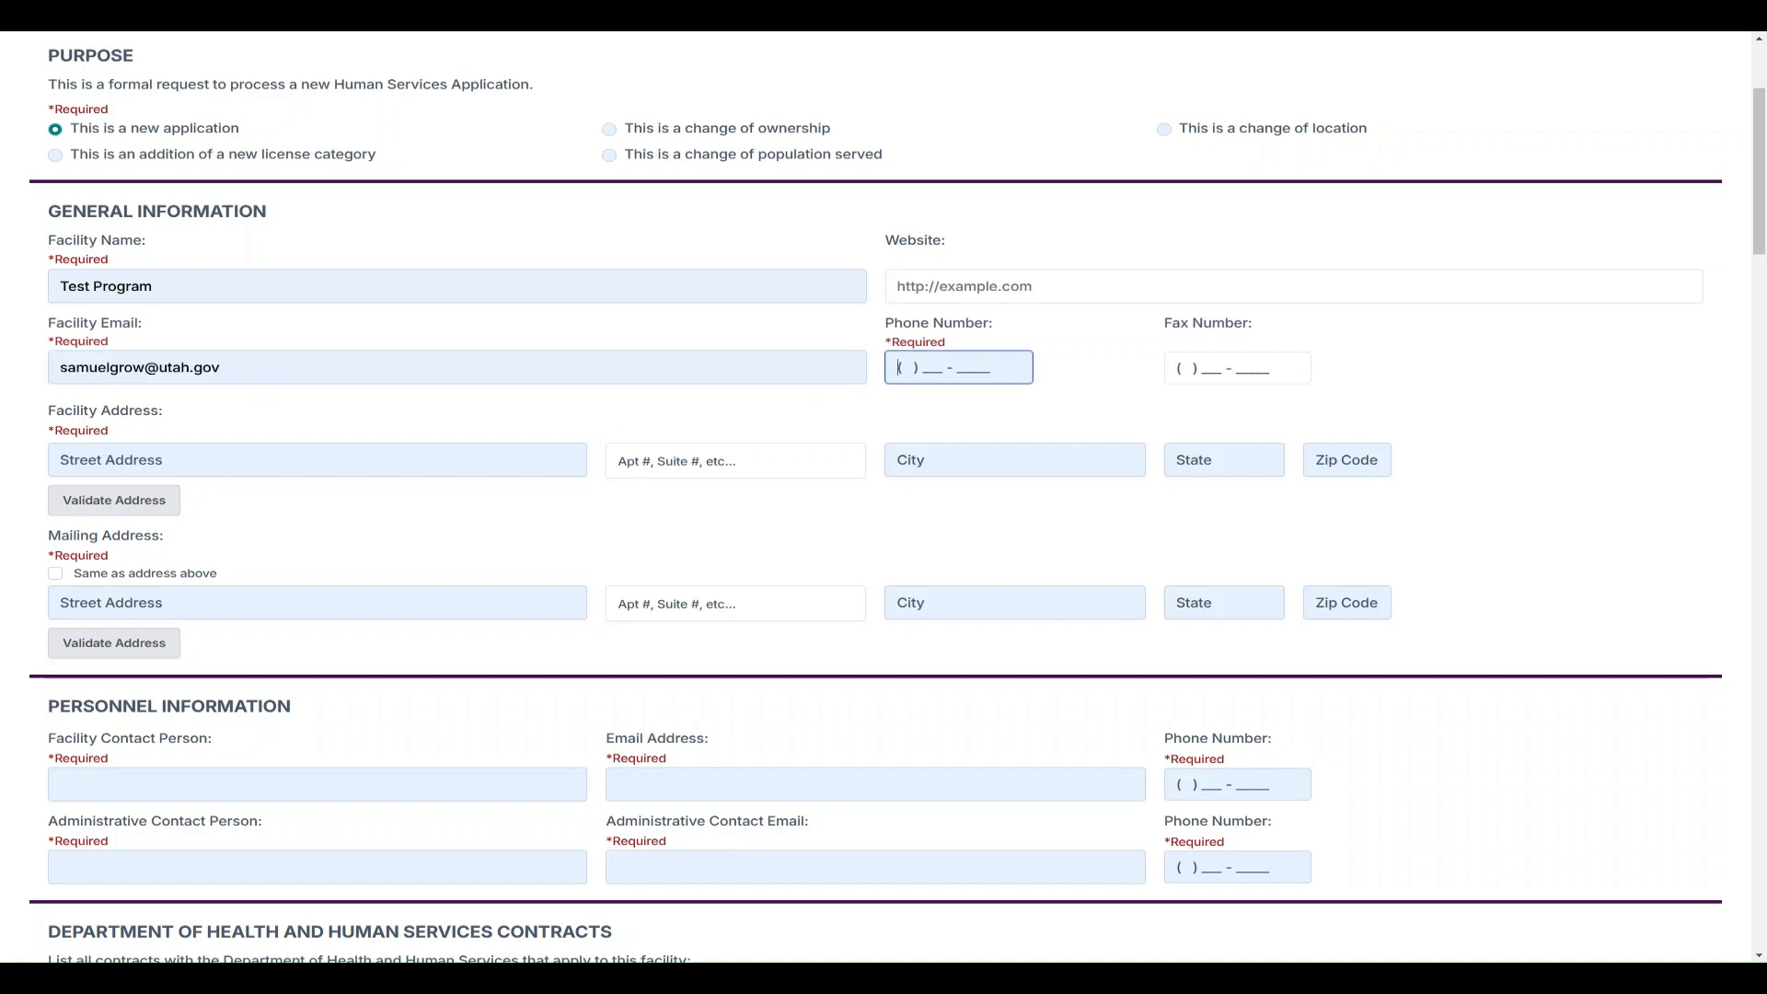
pyautogui.click(910, 416)
pyautogui.click(317, 460)
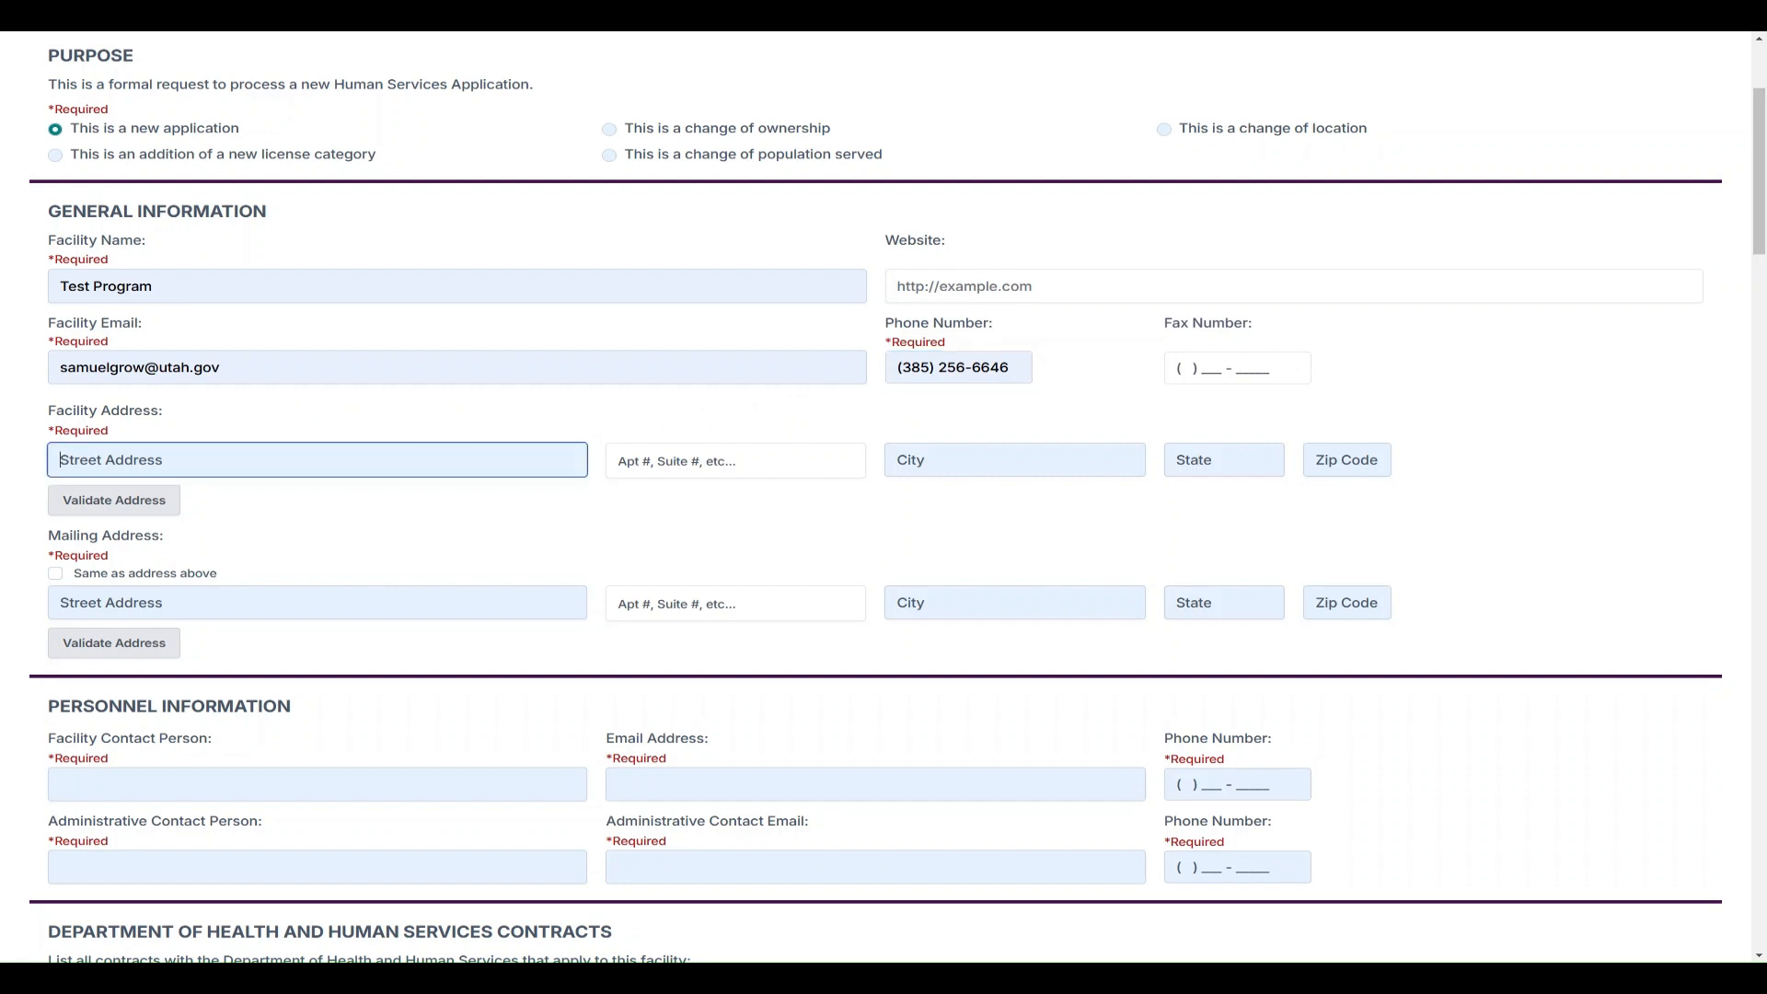
pyautogui.click(283, 506)
pyautogui.click(976, 463)
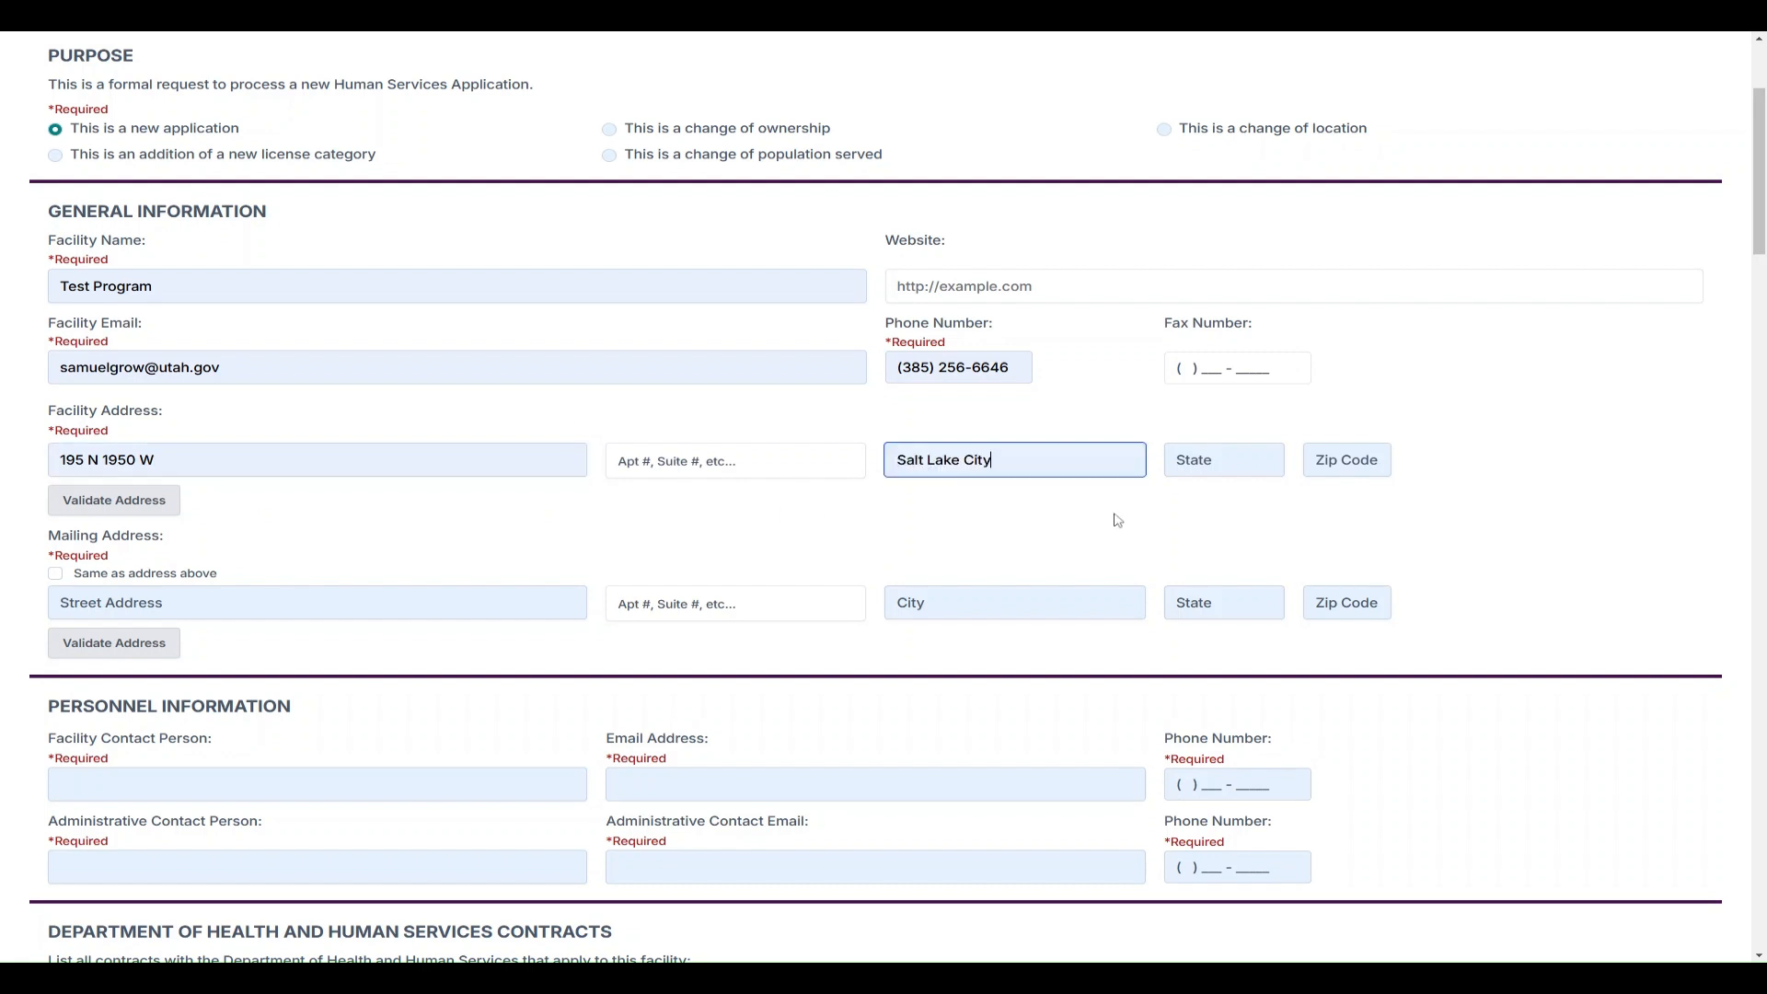
pyautogui.press('Tab')
pyautogui.write('UT')
pyautogui.press('Tab')
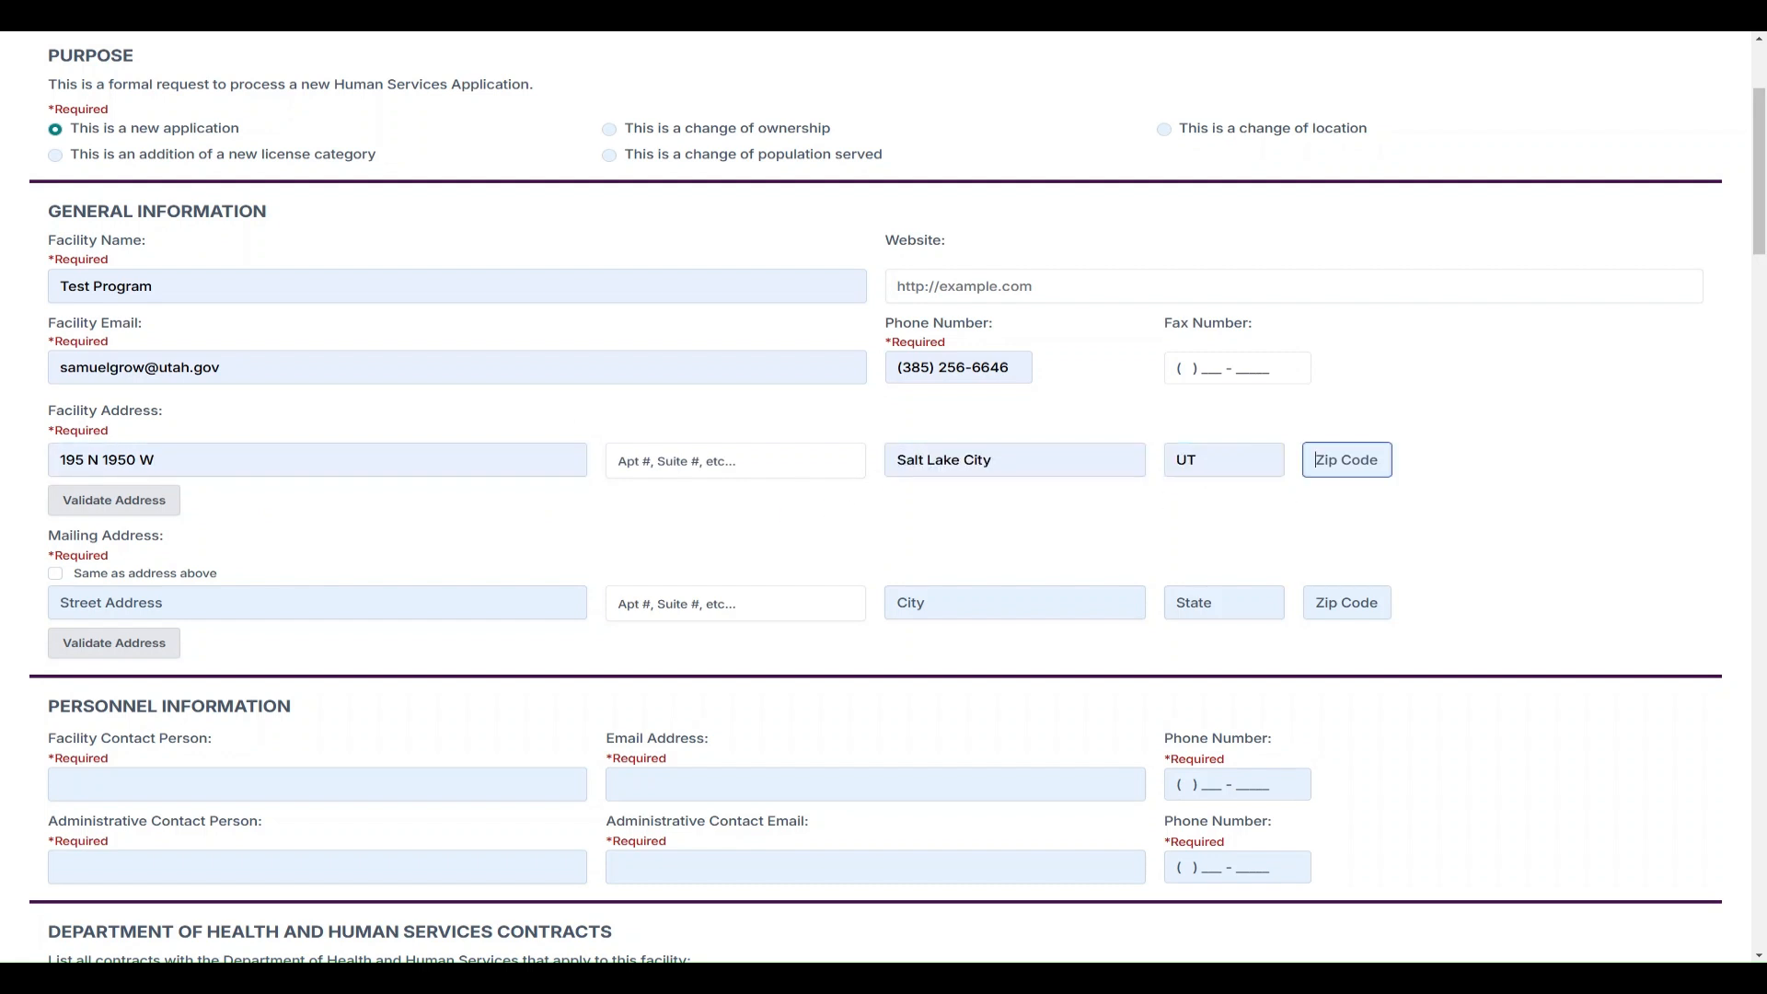
pyautogui.write('84116')
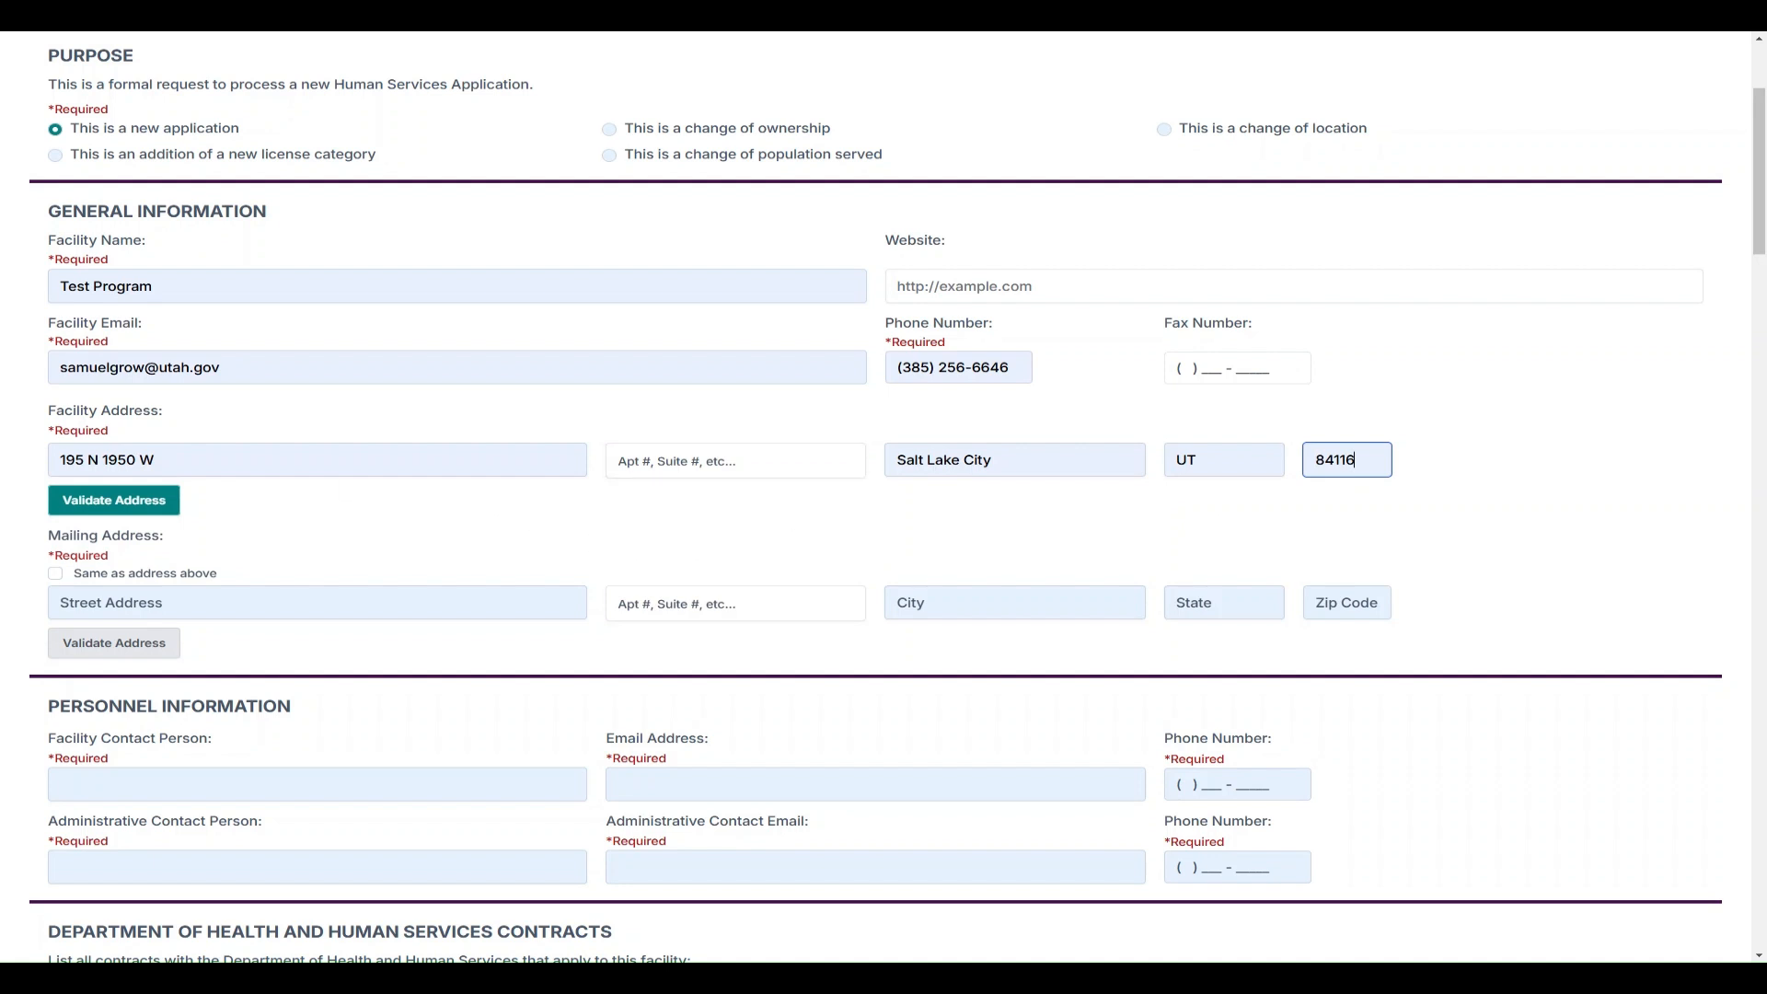
# Validate the facility address and save the suggested version in place of the entered one
pyautogui.click(149, 511)
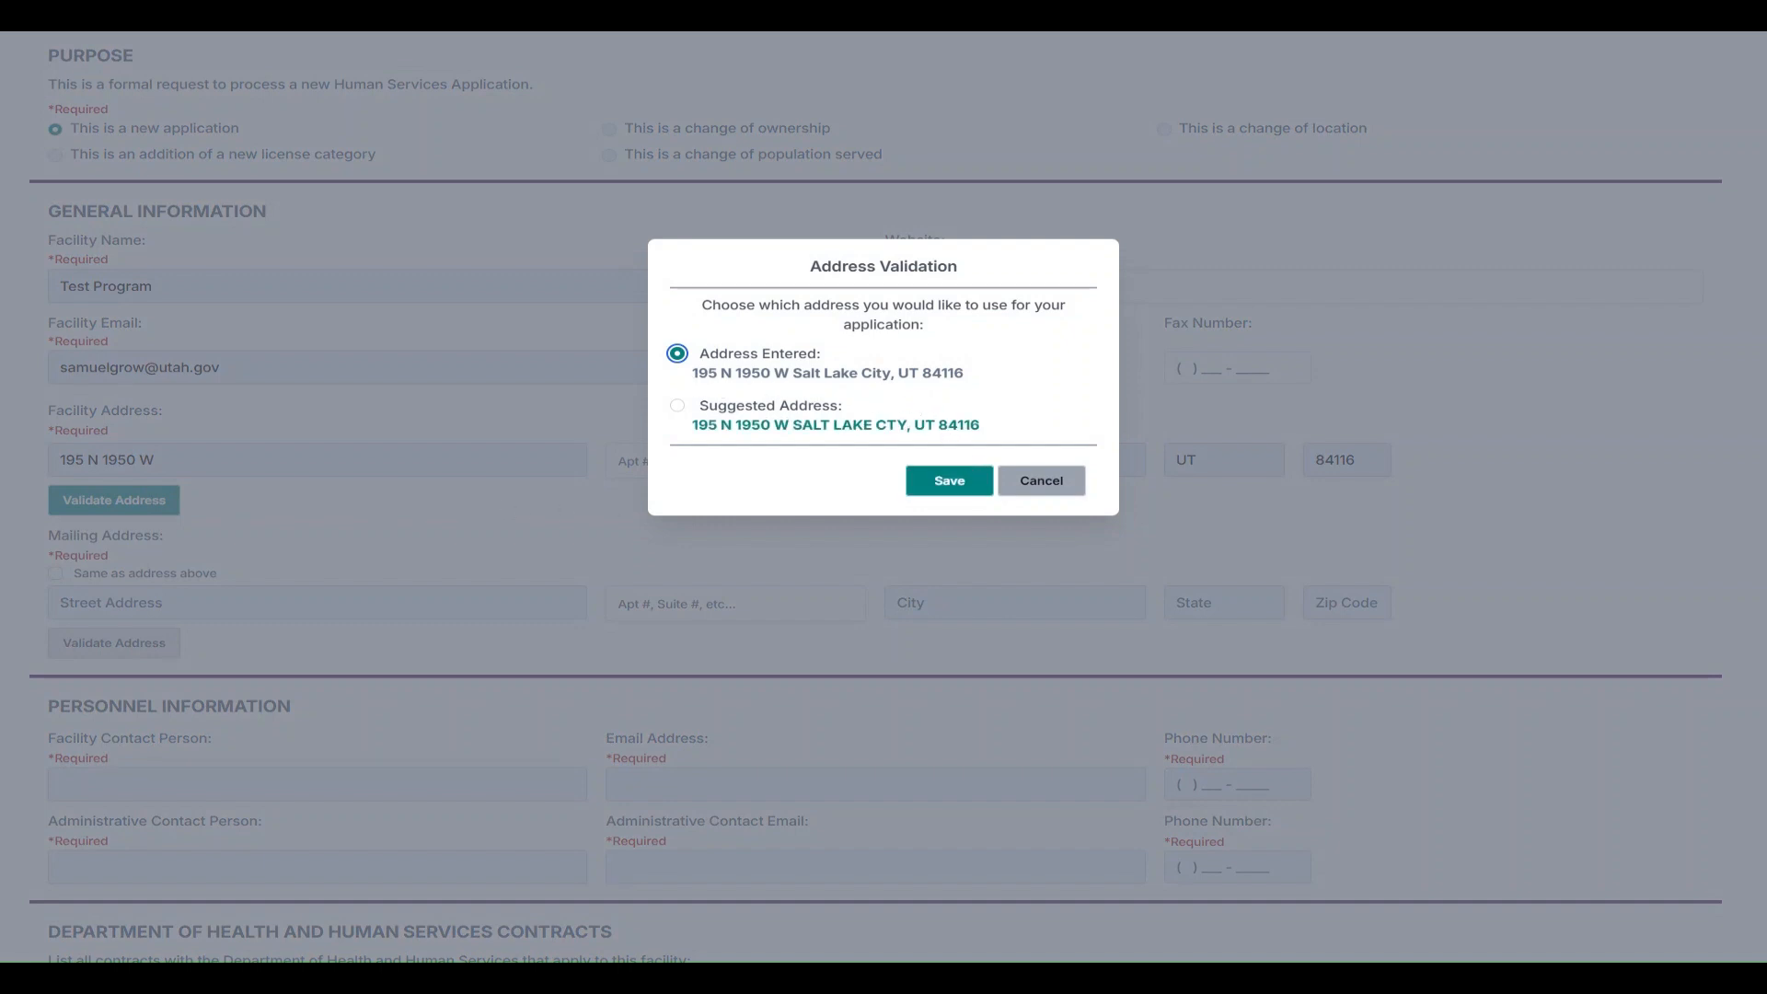
pyautogui.moveTo(693, 425); pyautogui.dragTo(1013, 426)
pyautogui.click(815, 451)
pyautogui.click(678, 405)
pyautogui.click(947, 481)
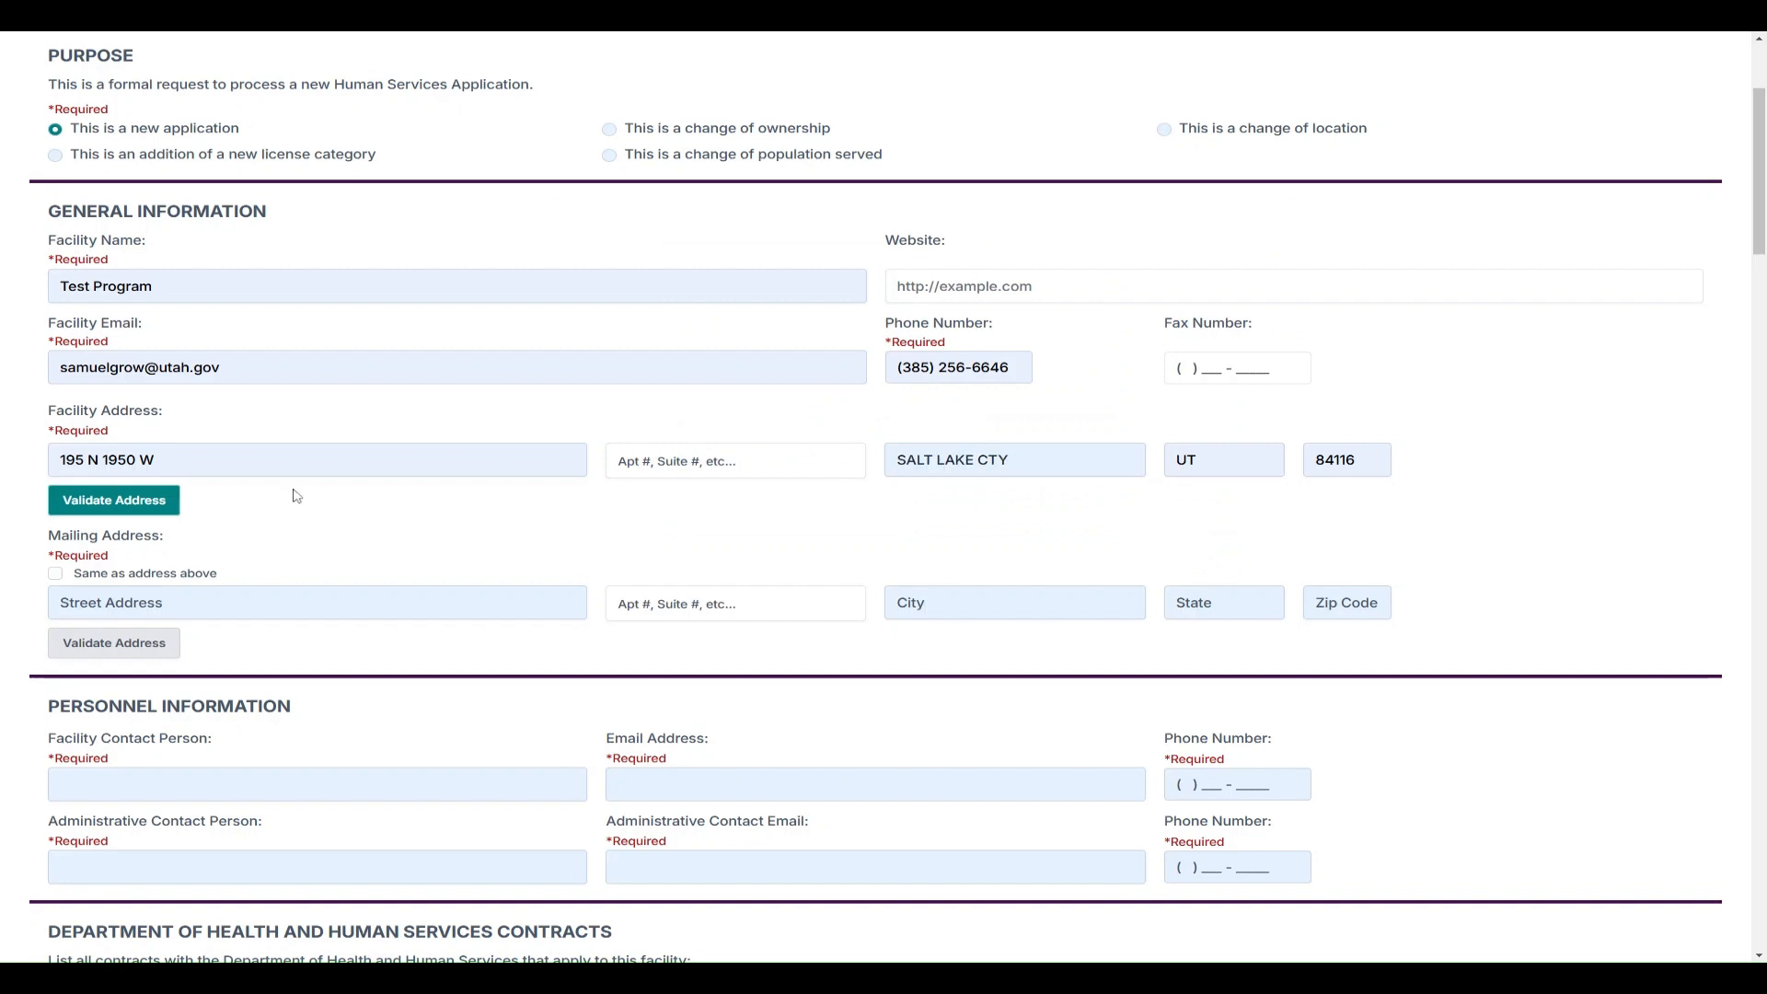
pyautogui.scroll(-1, 308, 489)
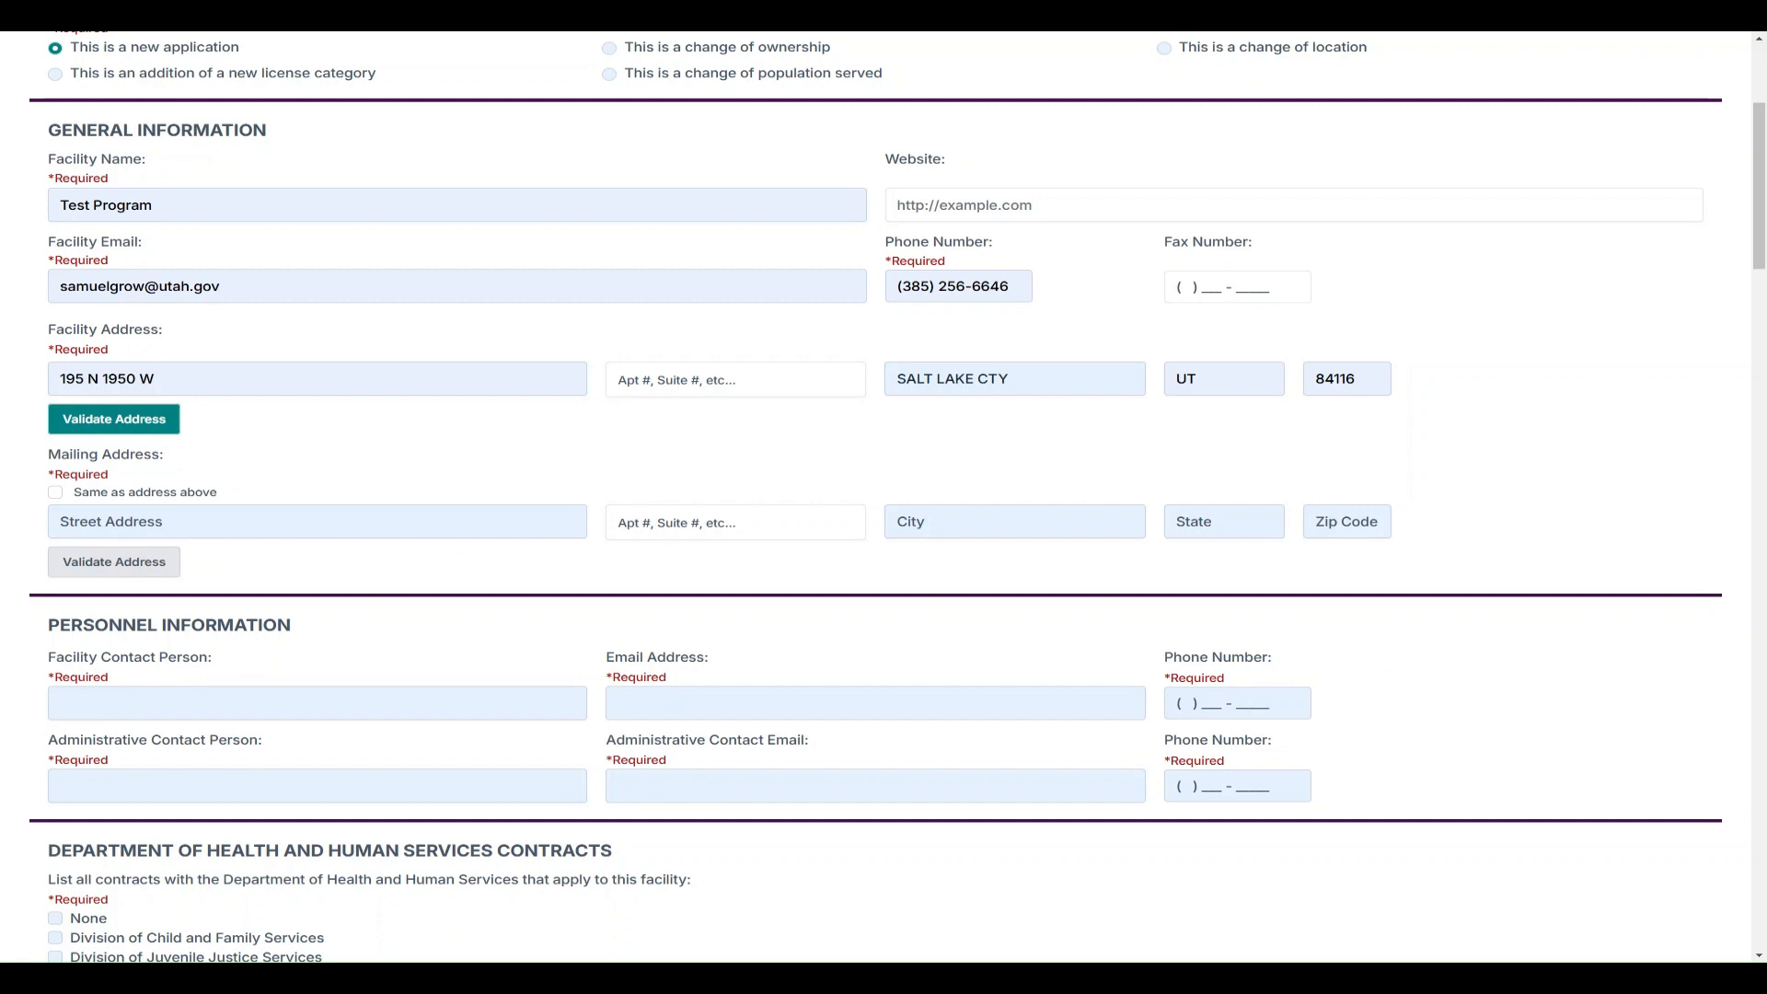
# Mirror the facility address as mailing address and enter the facility contact's name, email and phone
pyautogui.click(55, 493)
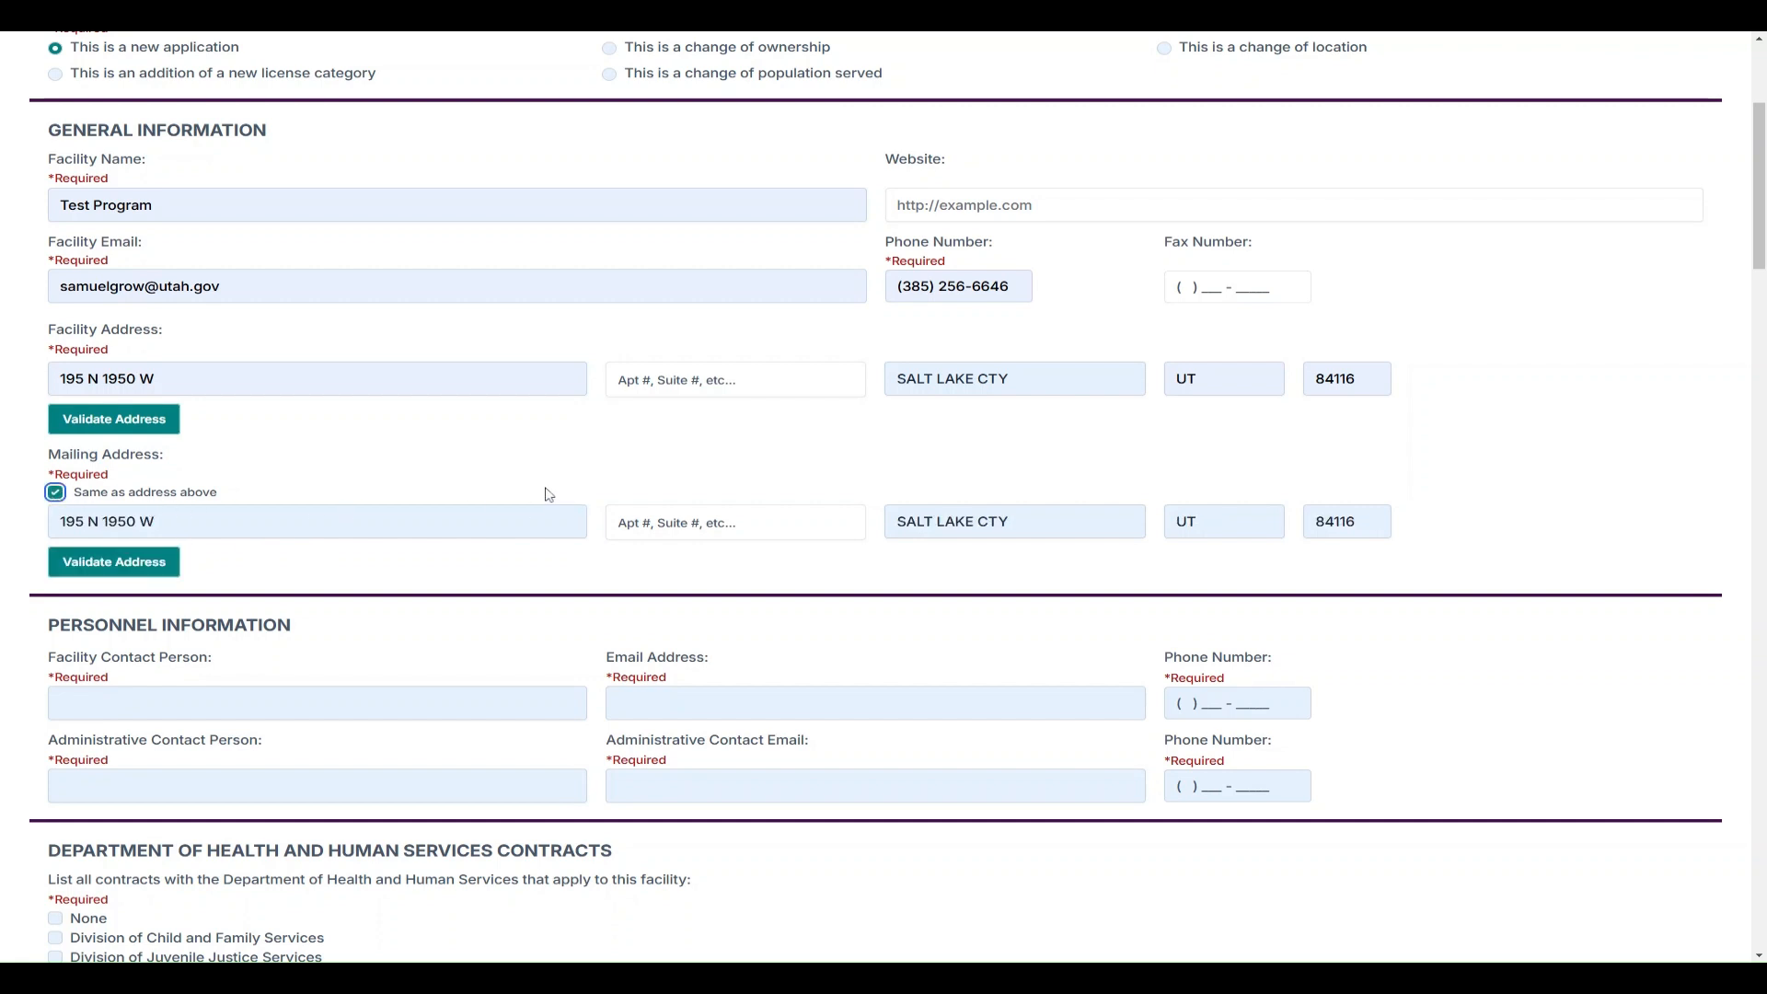
pyautogui.scroll(-3, 497, 485)
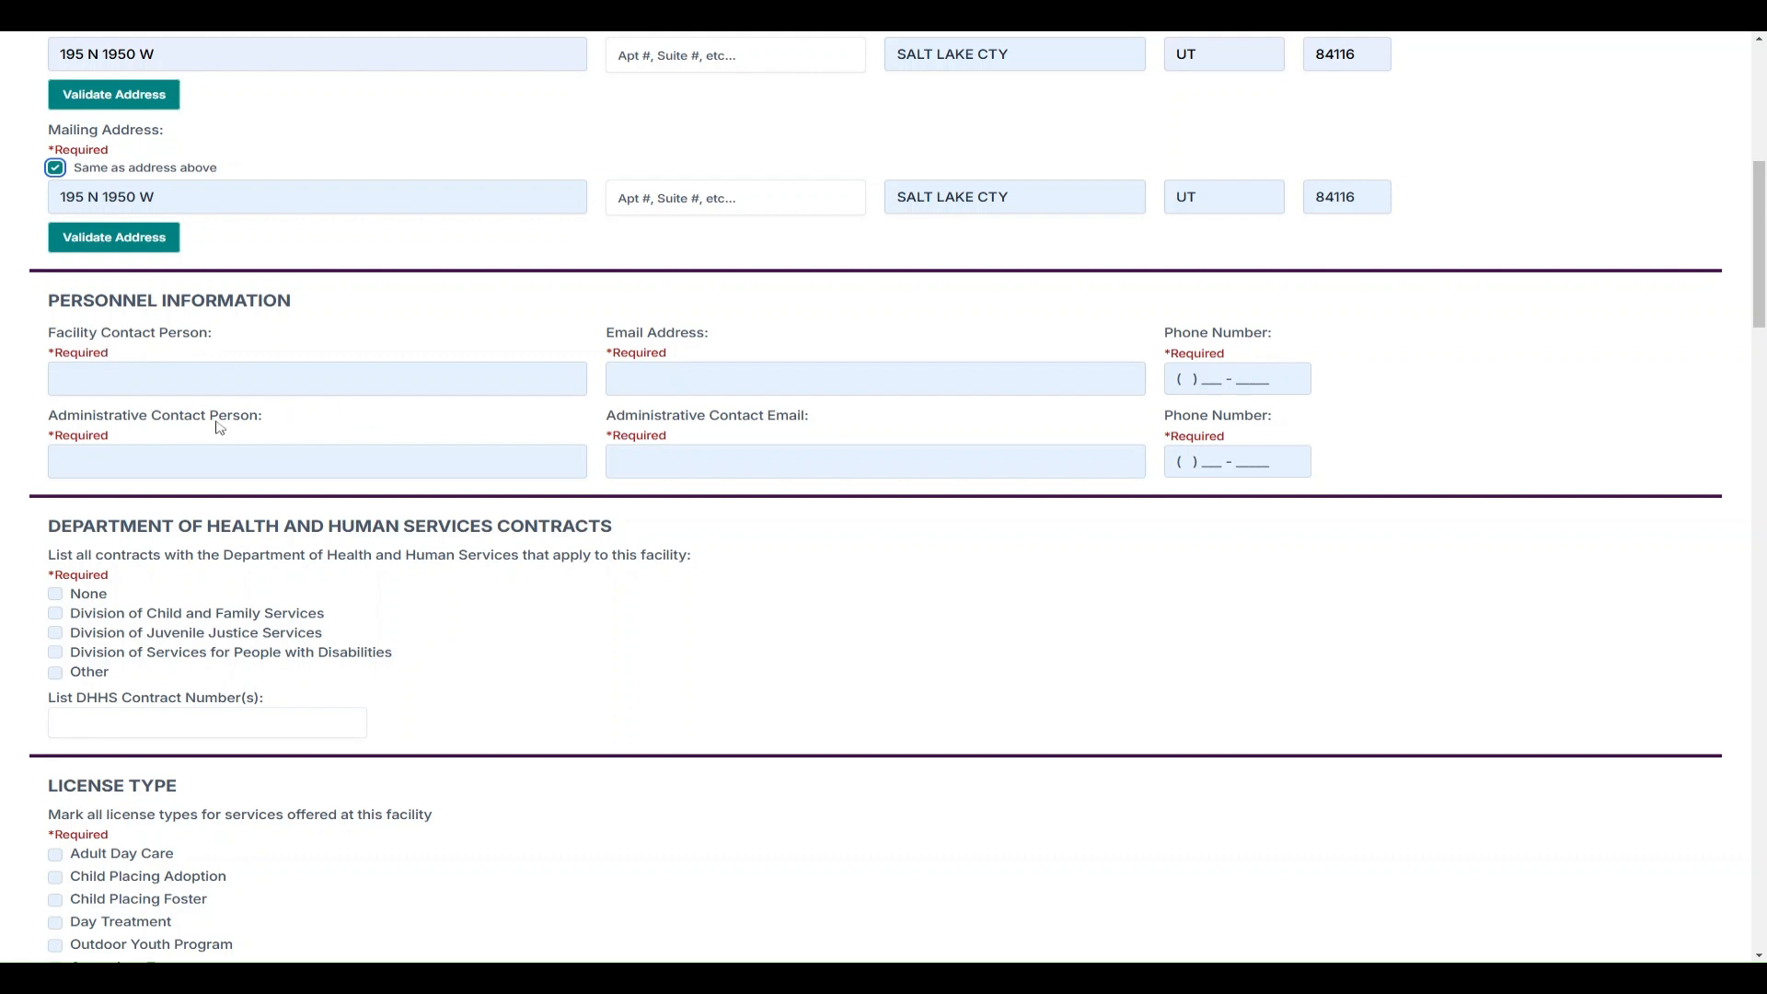
pyautogui.click(283, 394)
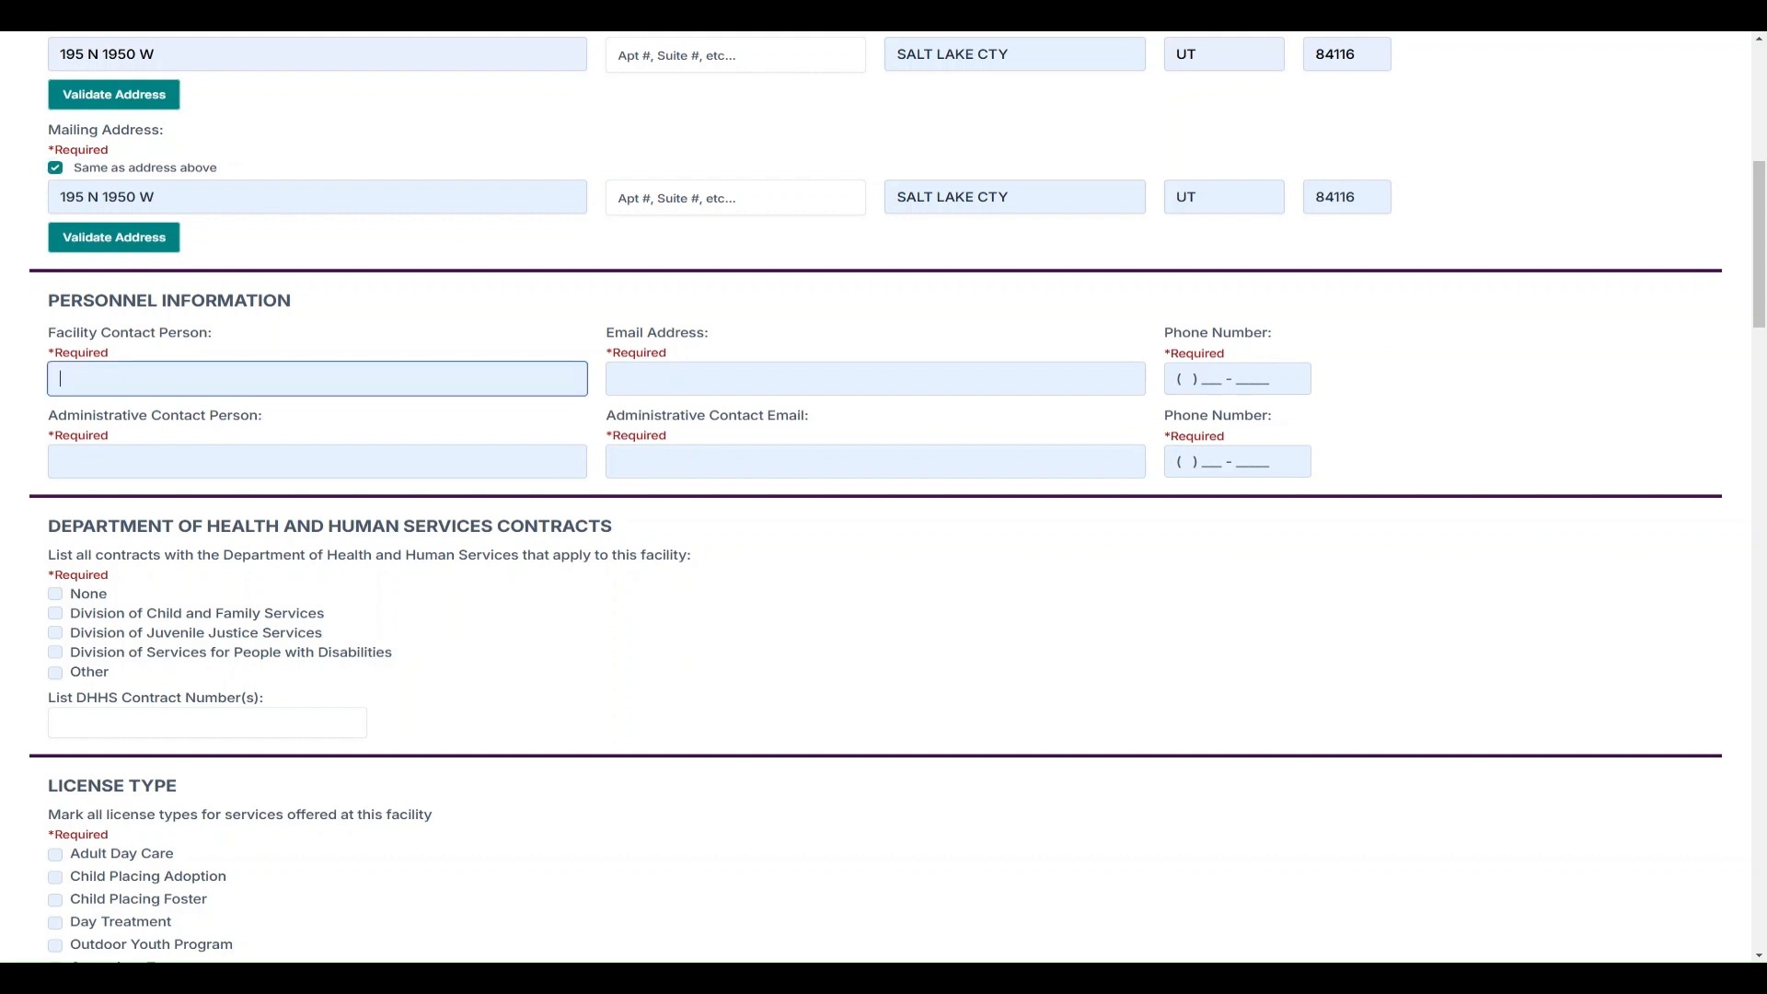
pyautogui.press('Tab')
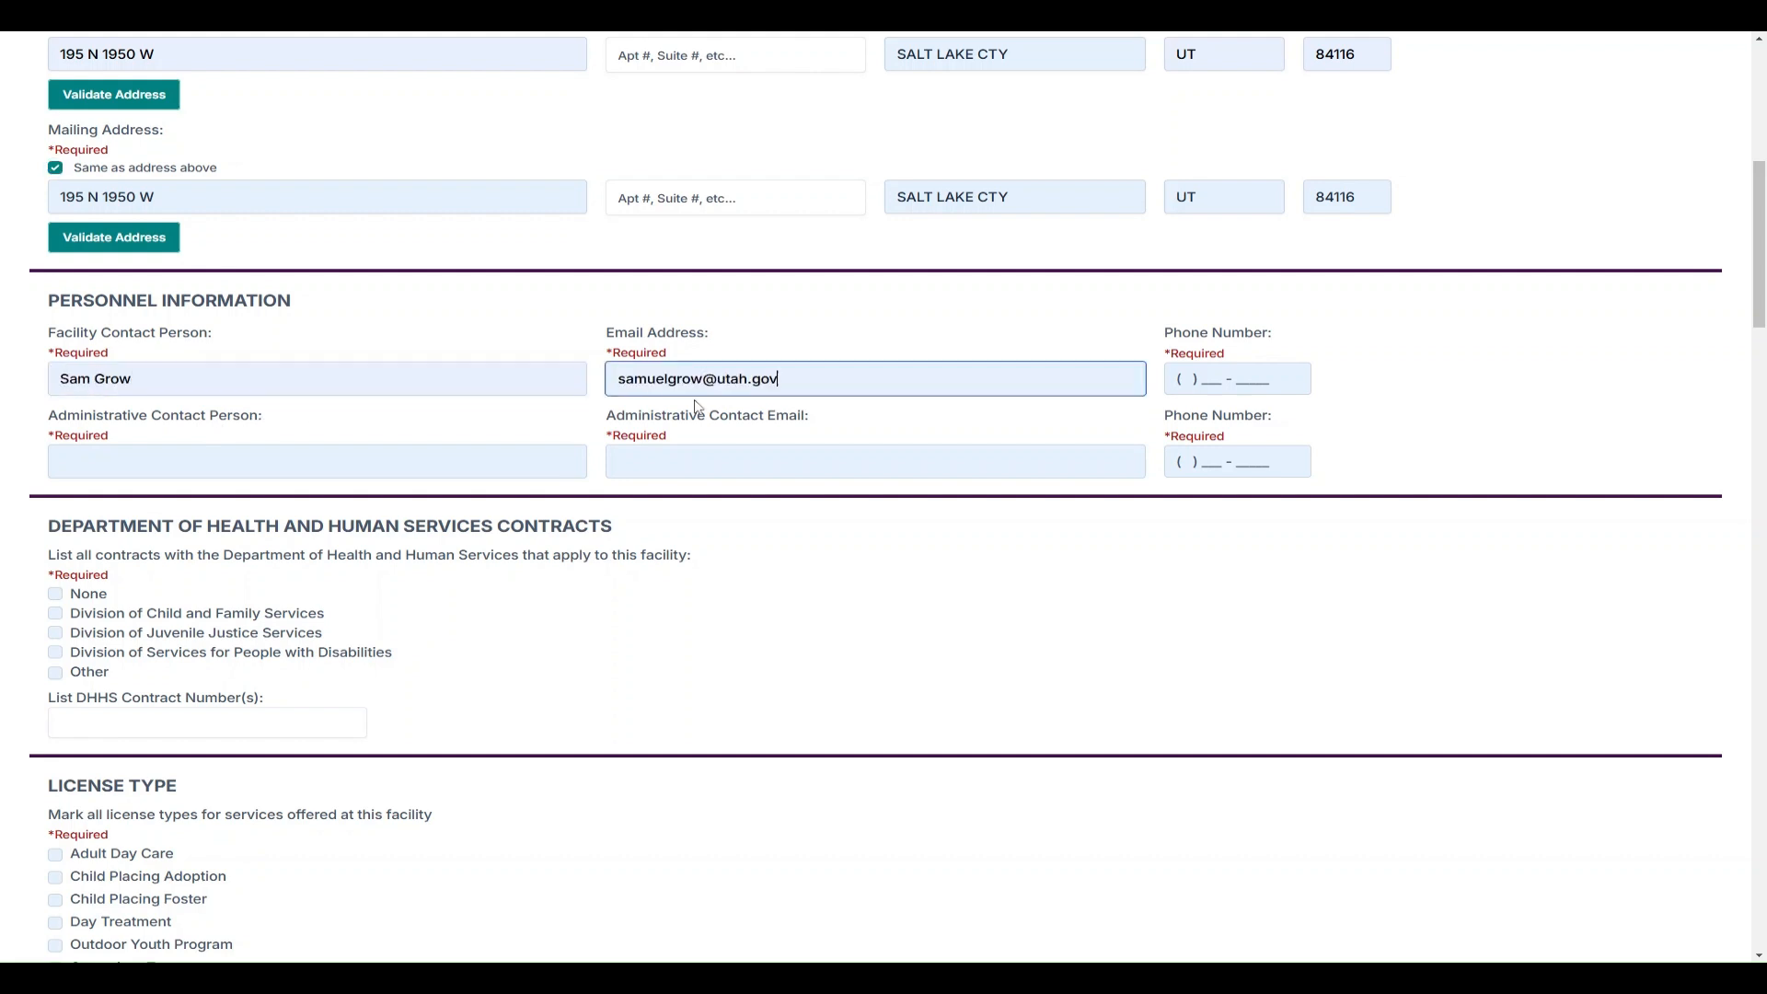
pyautogui.press('Tab')
# Enter the administrative contact's name, email address and phone number
pyautogui.press('Tab')
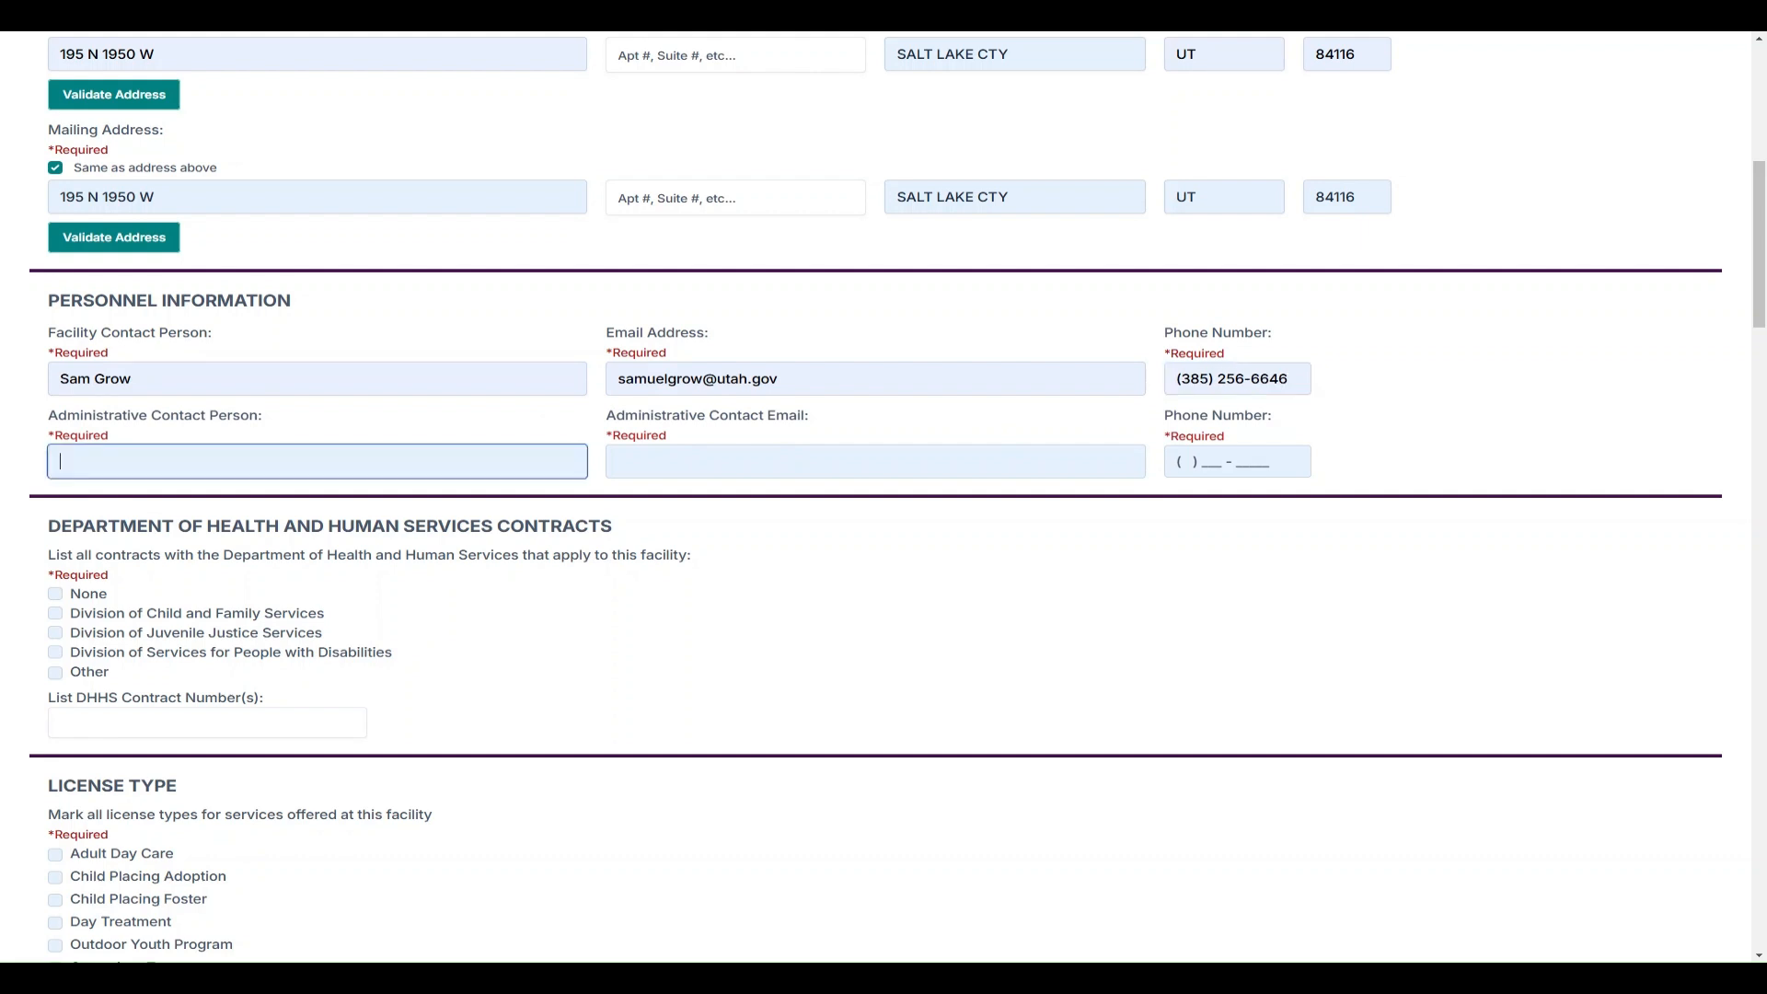
pyautogui.write('Jane Doe')
pyautogui.press('Tab')
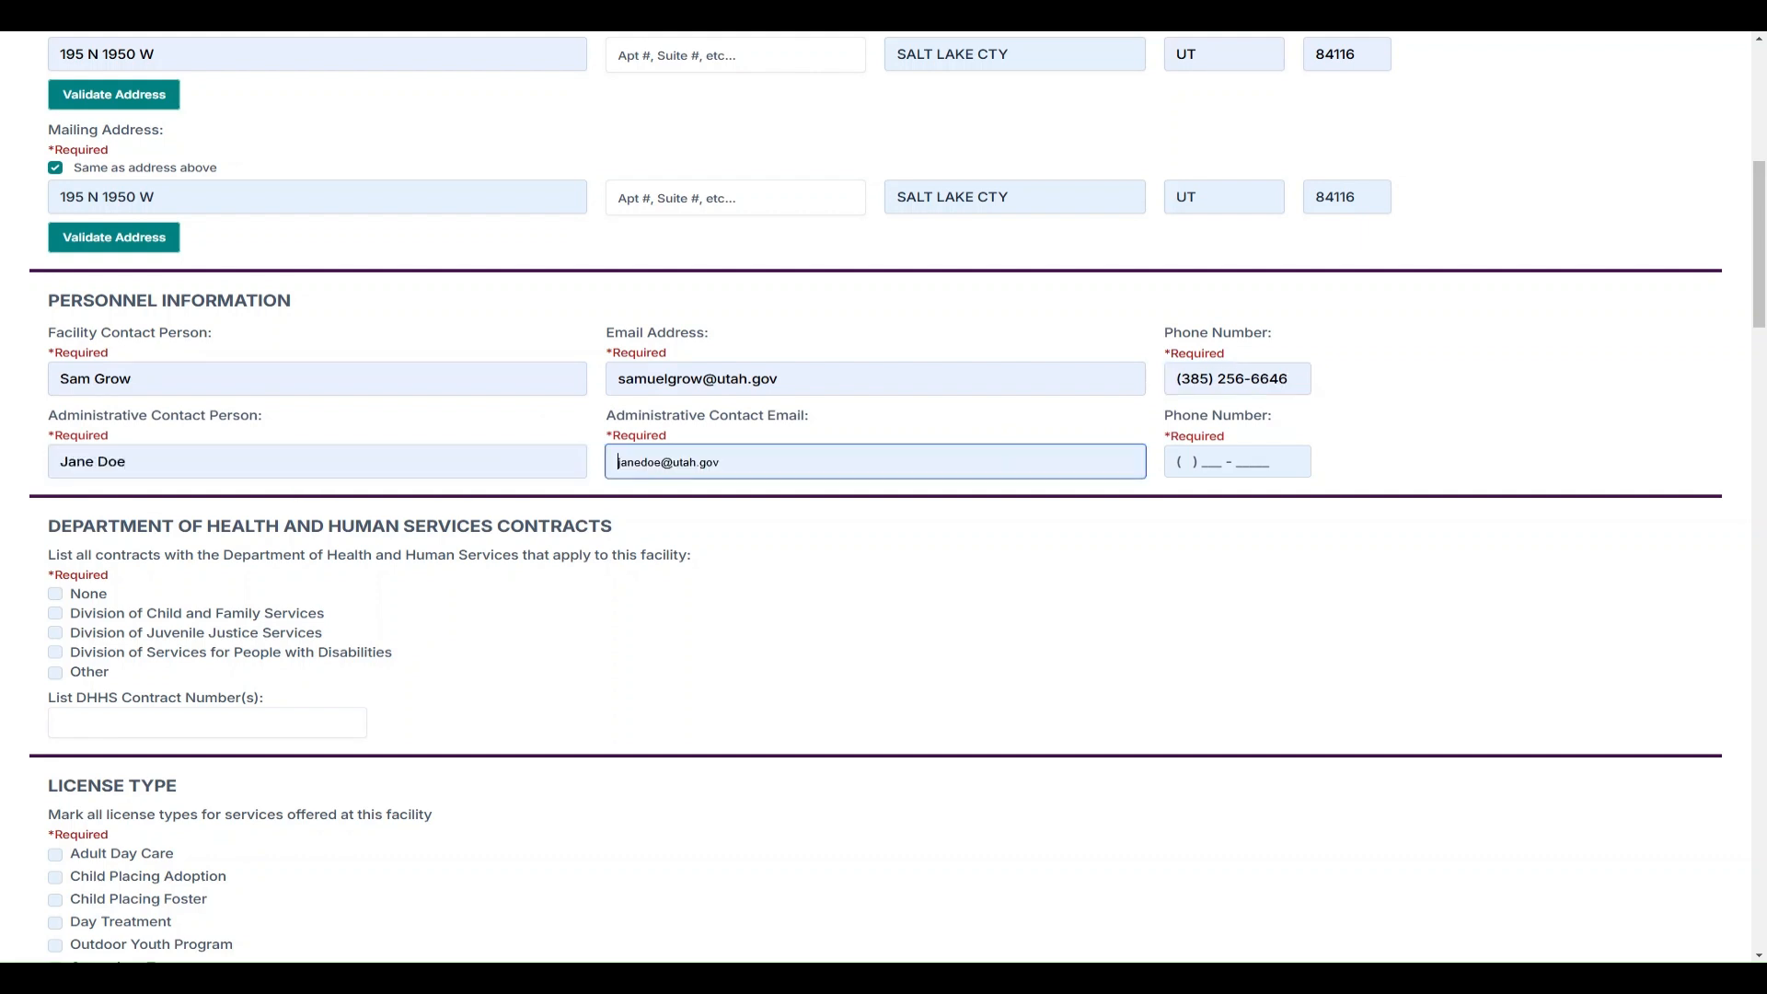
pyautogui.press('Tab')
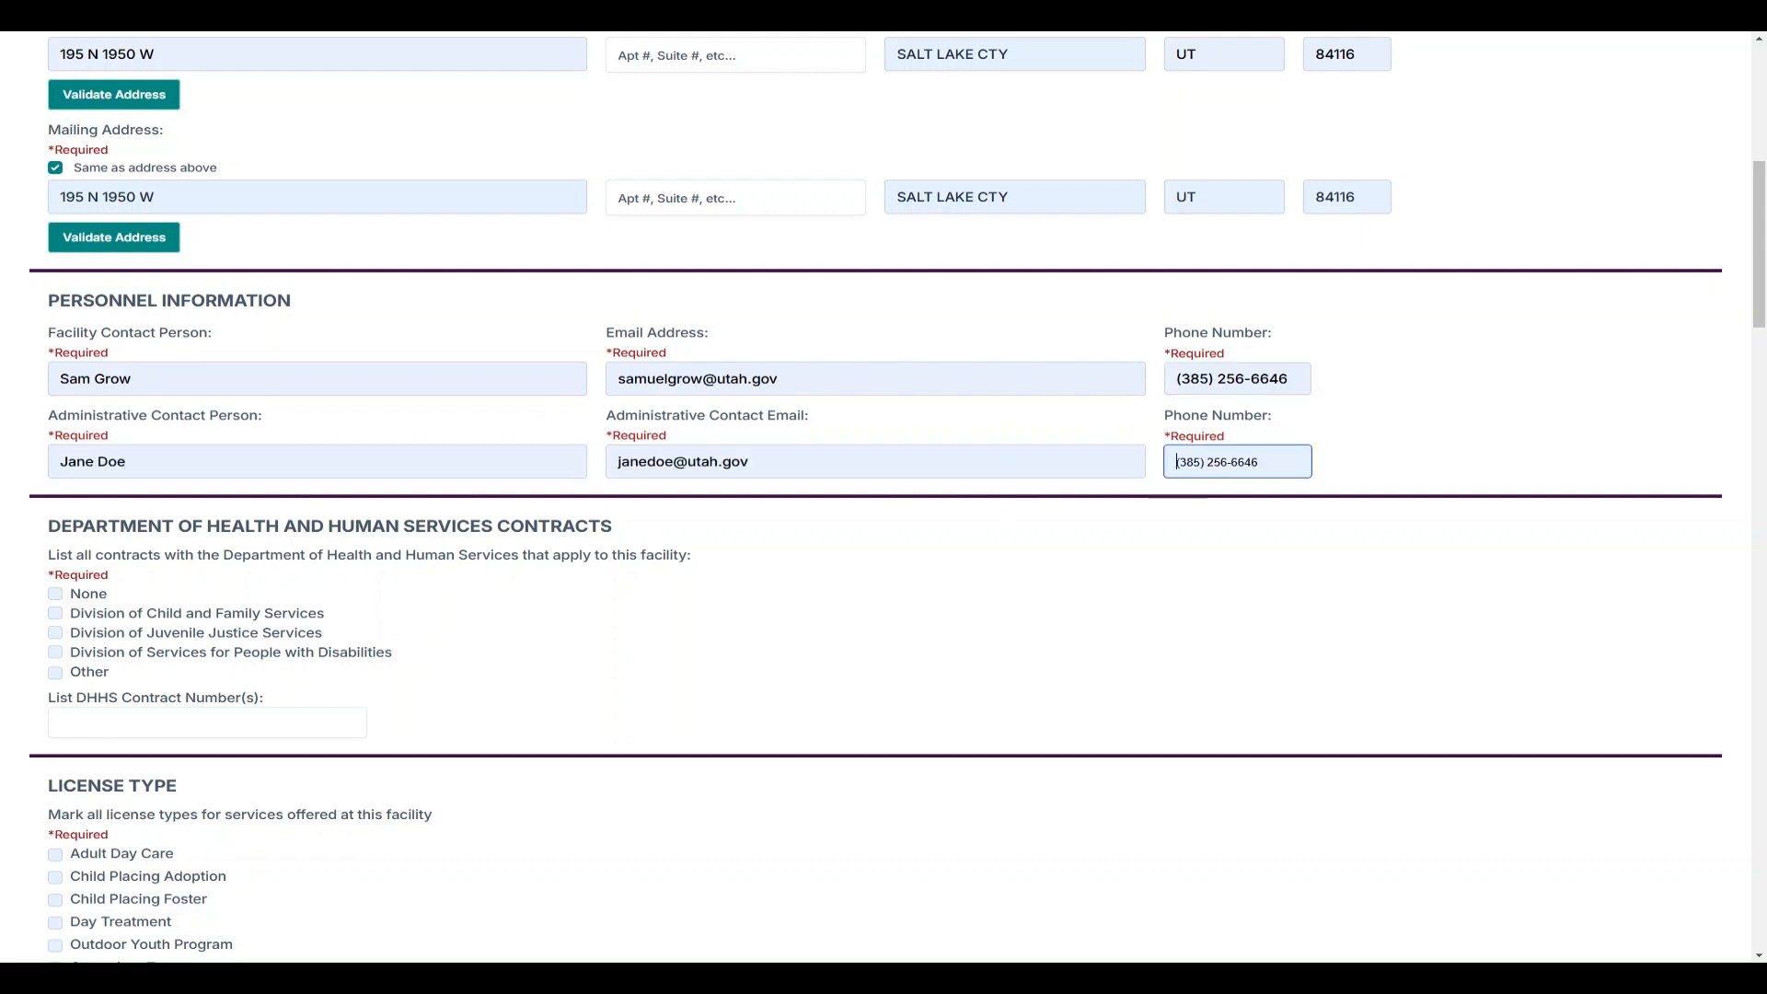
pyautogui.click(989, 552)
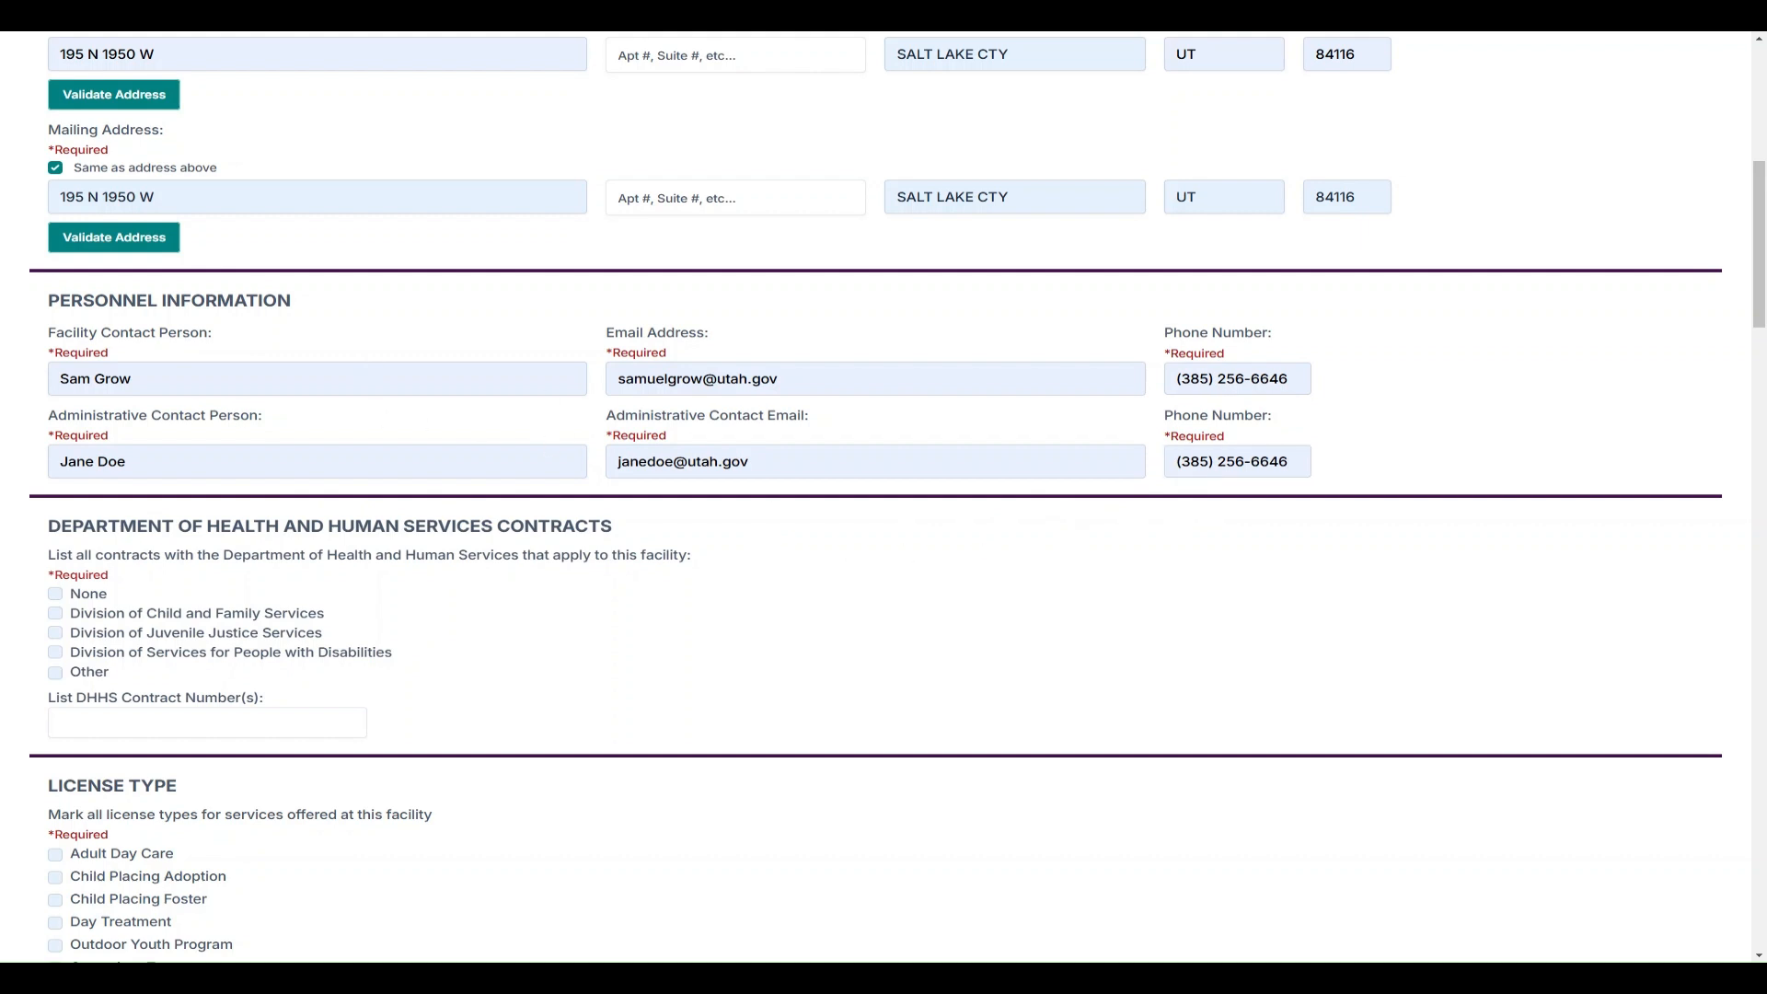
# Tick the Division of Services for People with Disabilities contract and enter its contract number
pyautogui.scroll(-1, 547, 485)
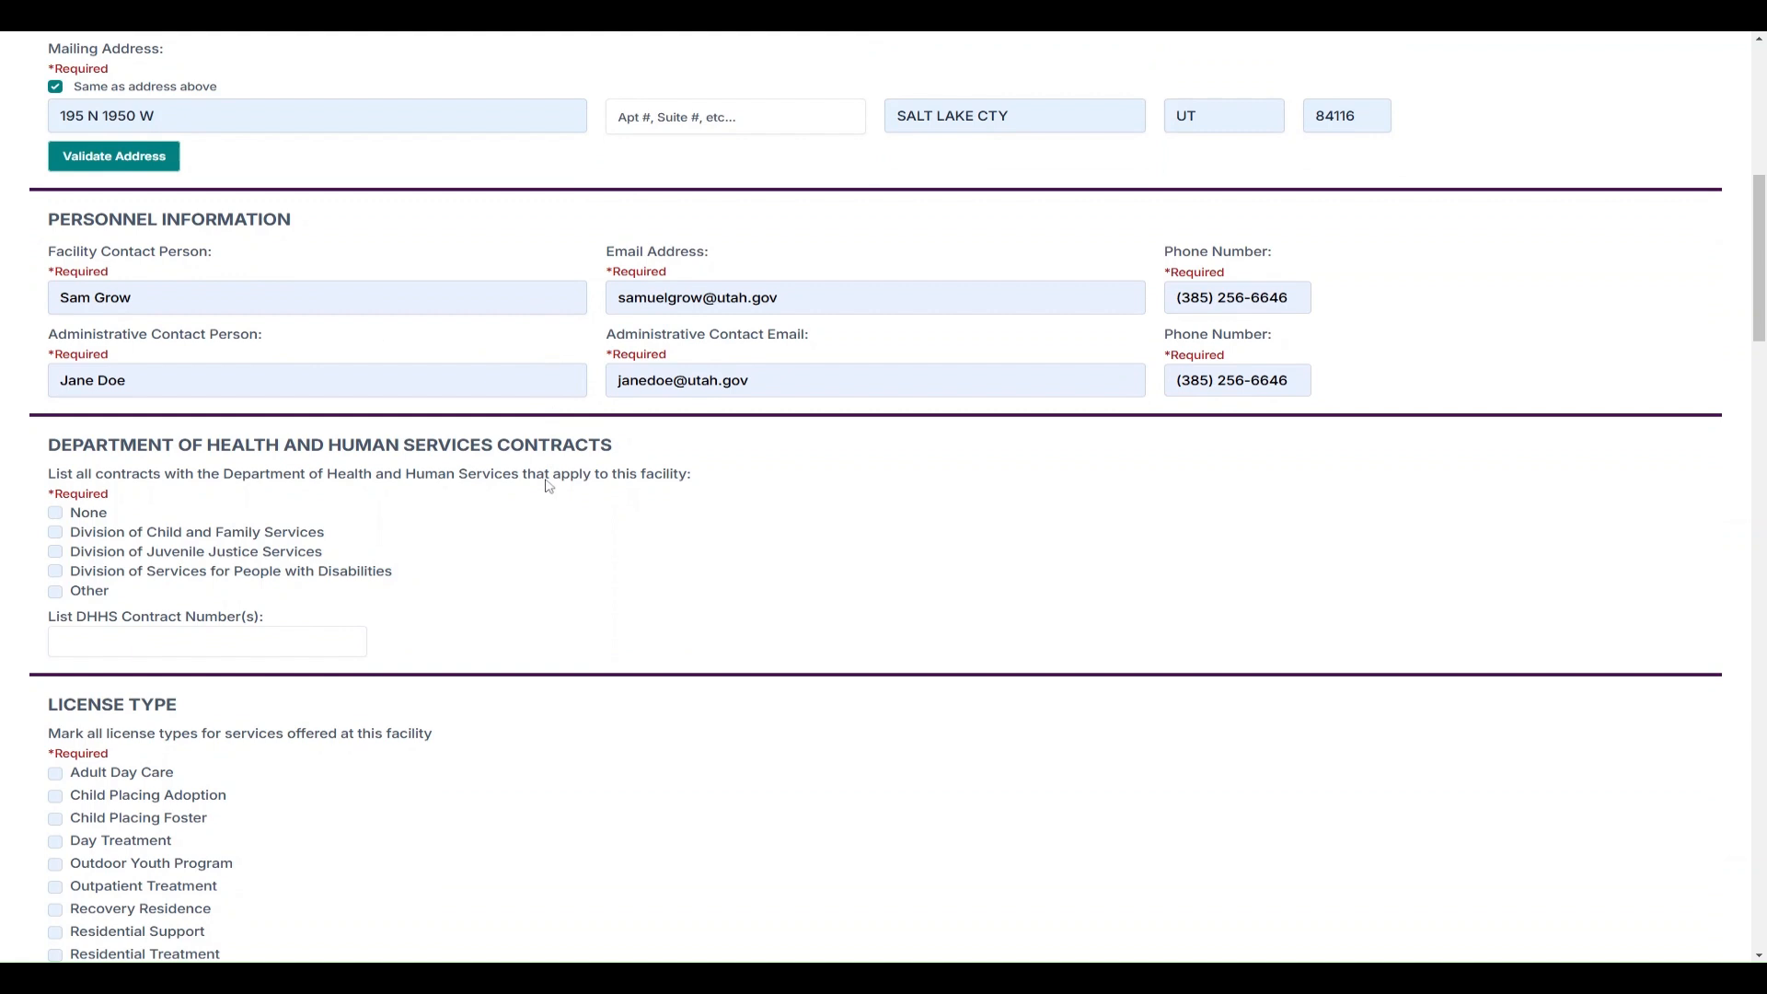
pyautogui.scroll(-2, 561, 478)
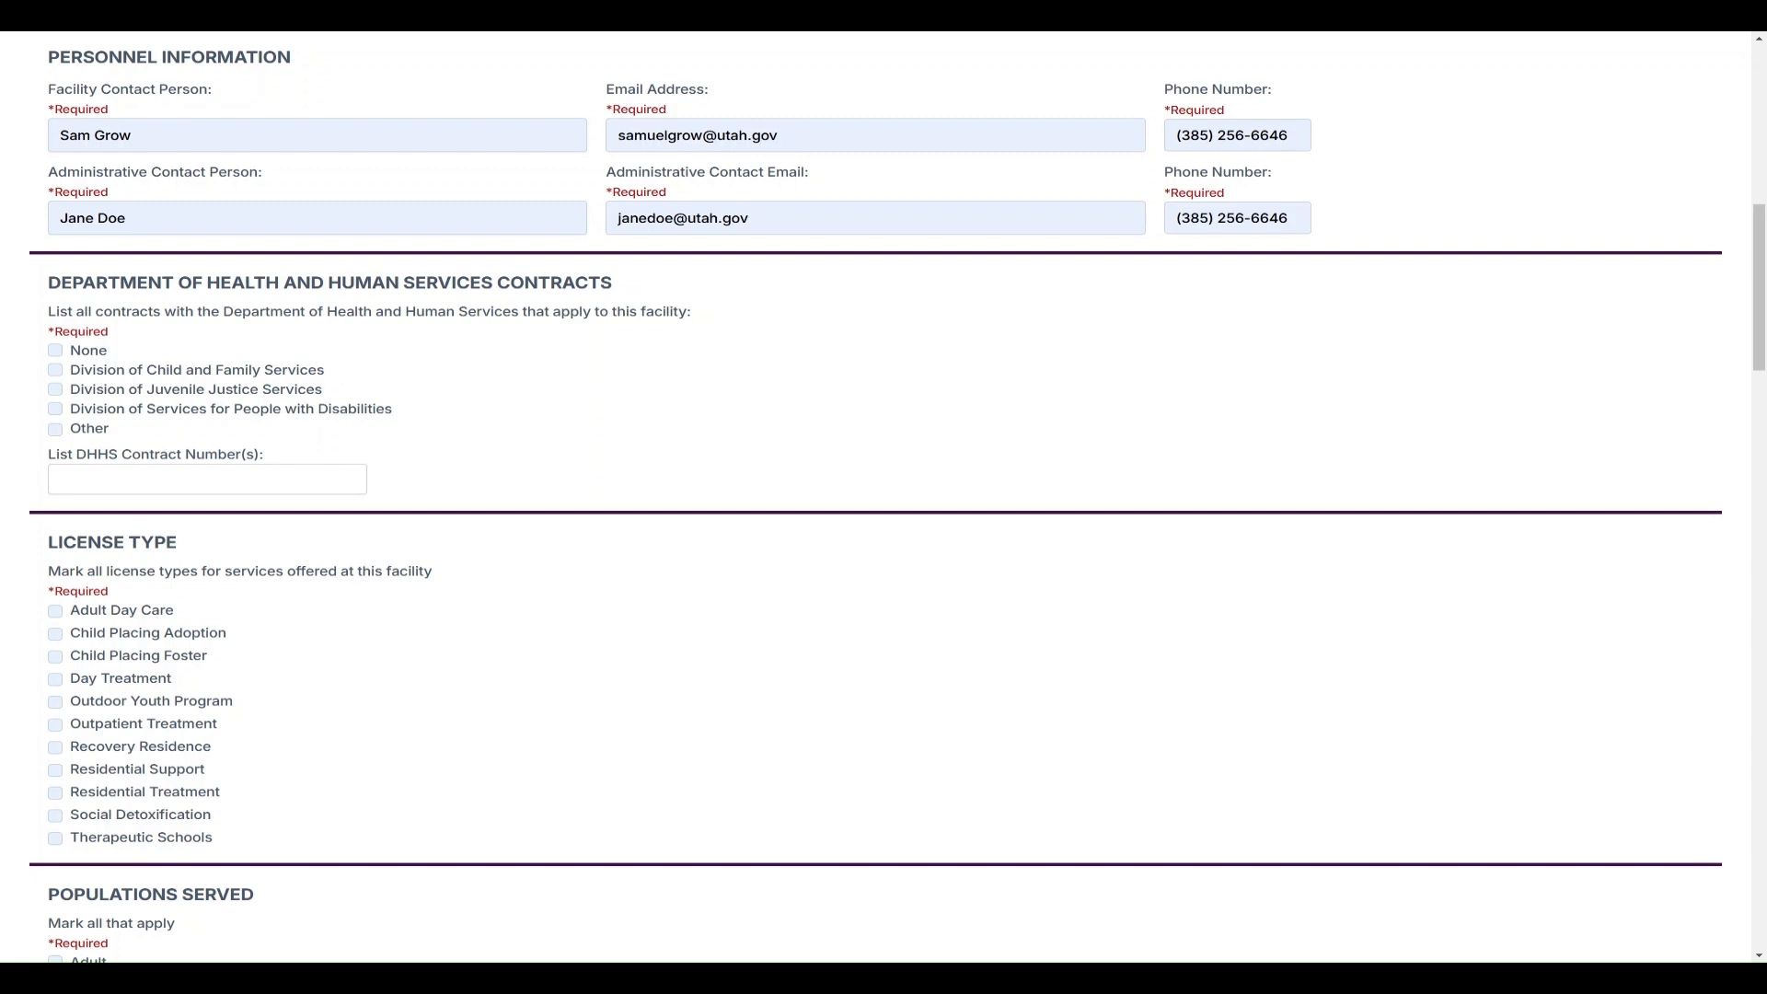
pyautogui.click(224, 416)
pyautogui.click(207, 479)
pyautogui.write('123456')
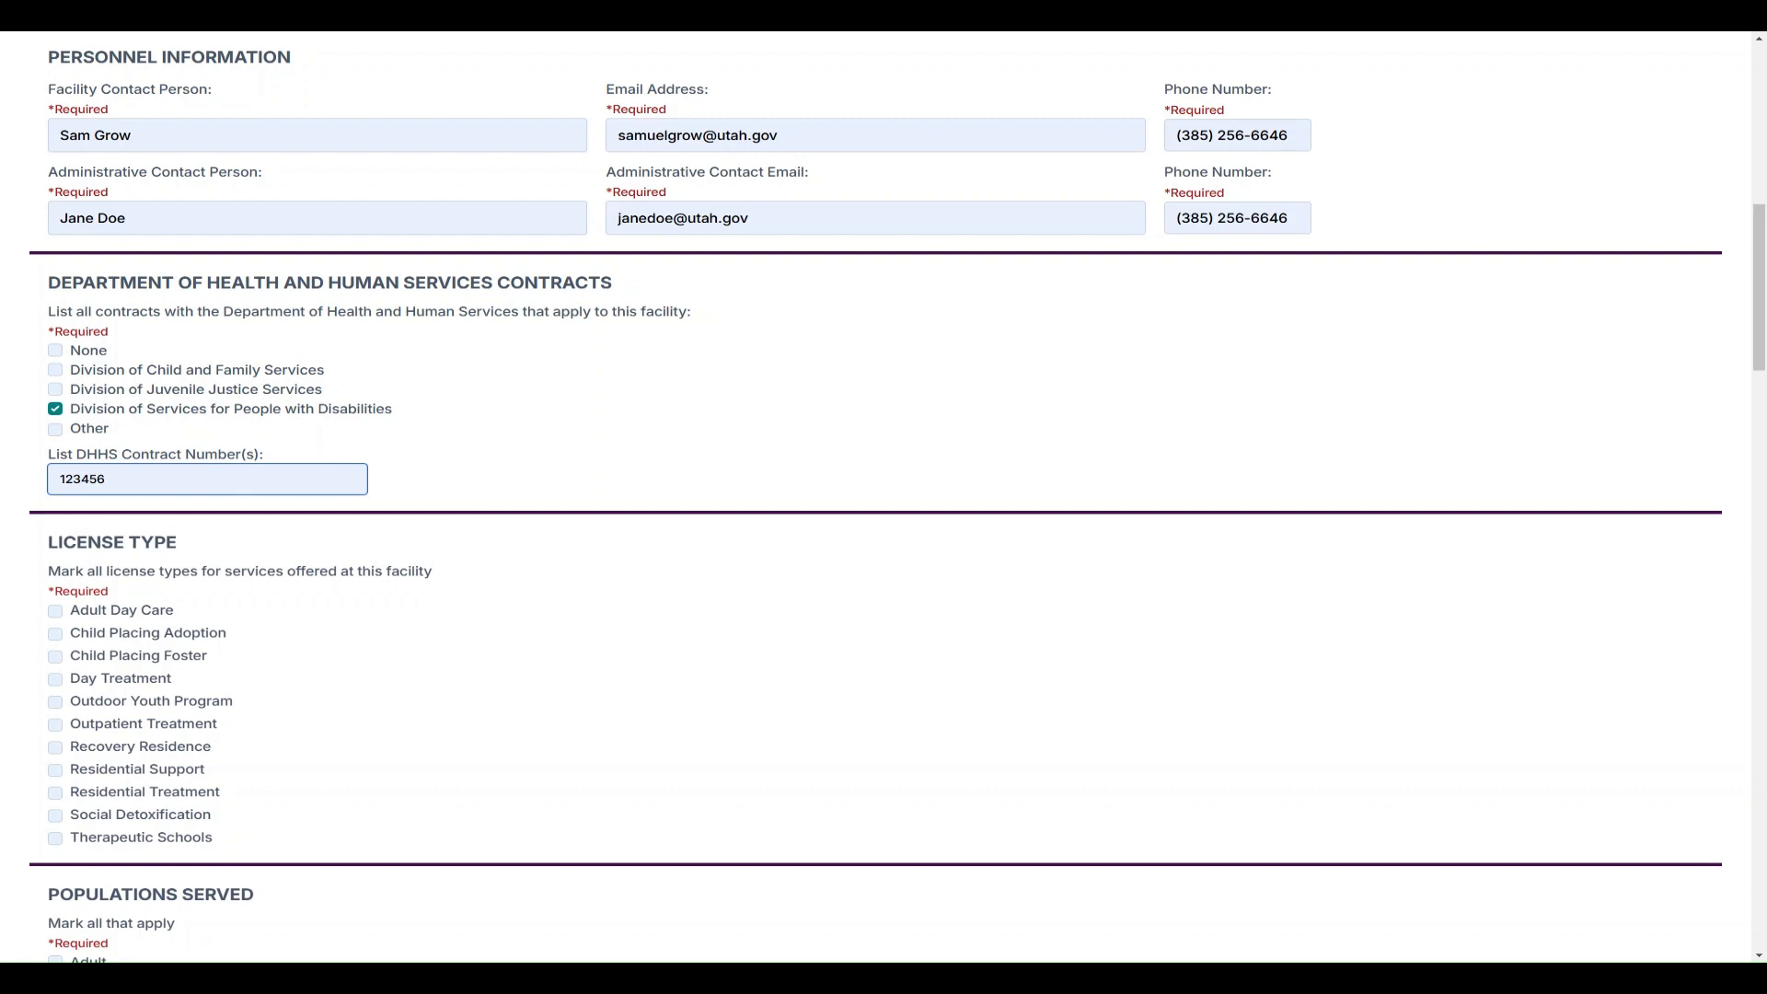
pyautogui.scroll(-3, 378, 556)
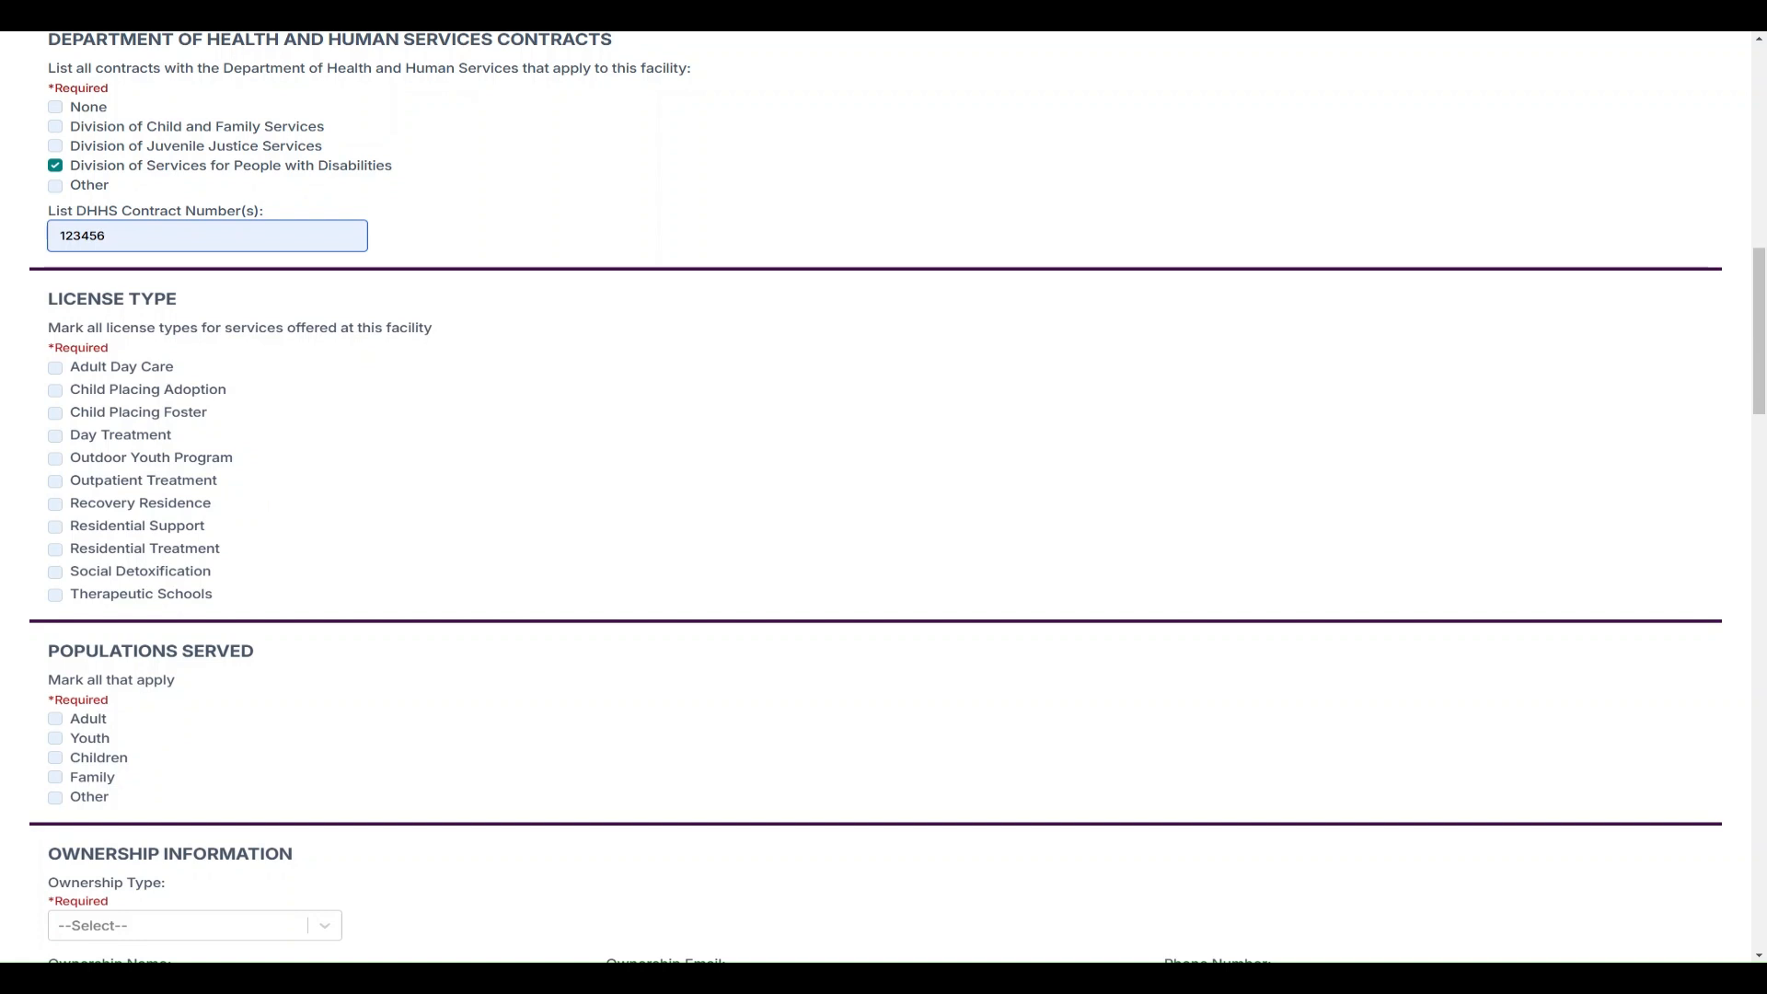
# Tick then untick Adult Day Care and Outdoor Youth Program, leaving both unselected
pyautogui.click(122, 370)
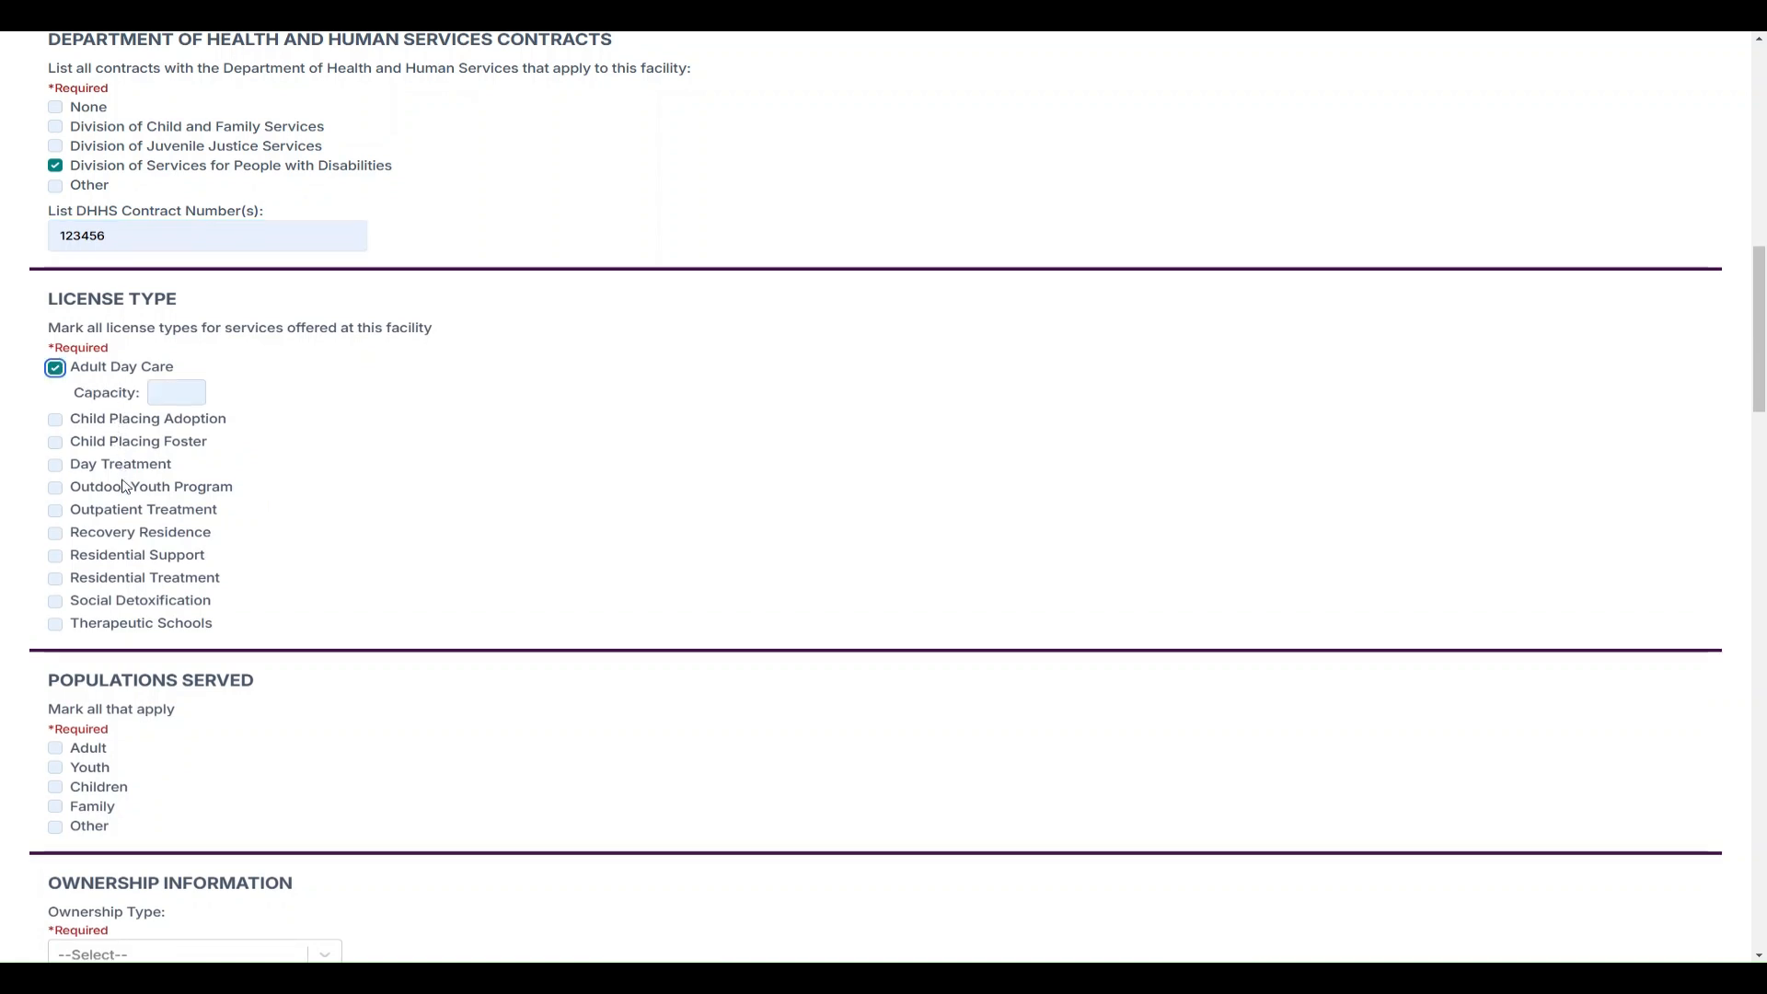
pyautogui.click(131, 488)
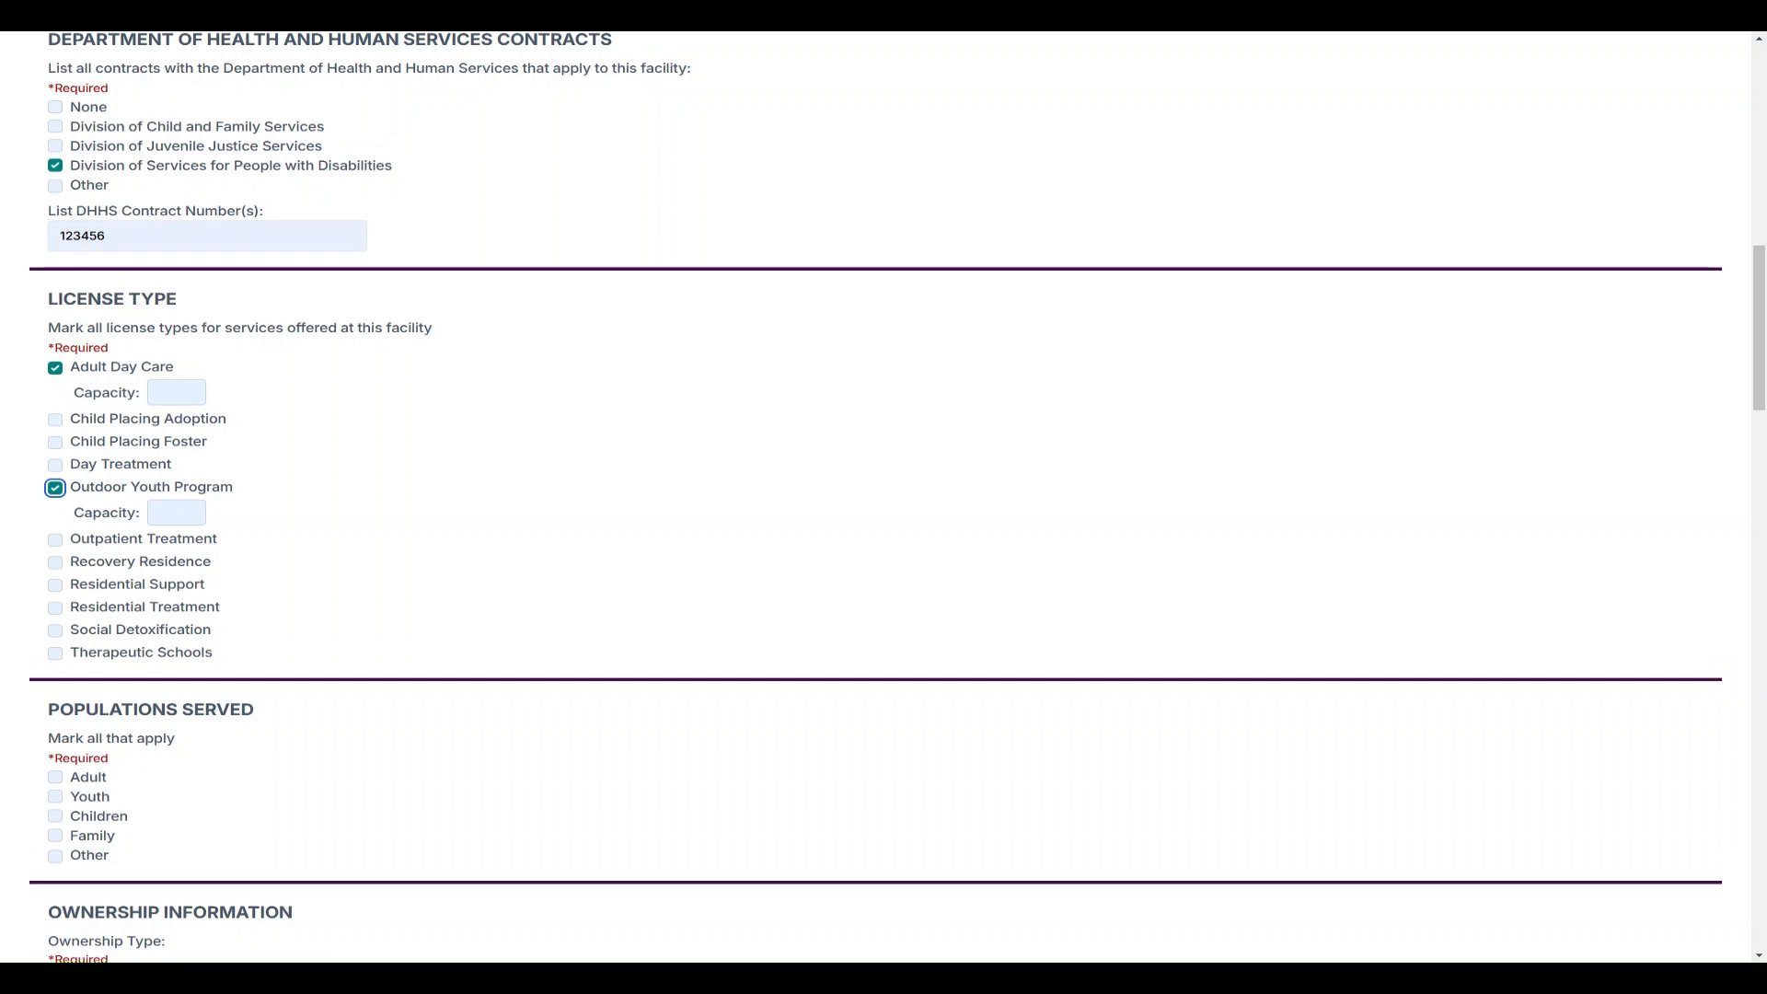
pyautogui.click(129, 487)
pyautogui.click(106, 368)
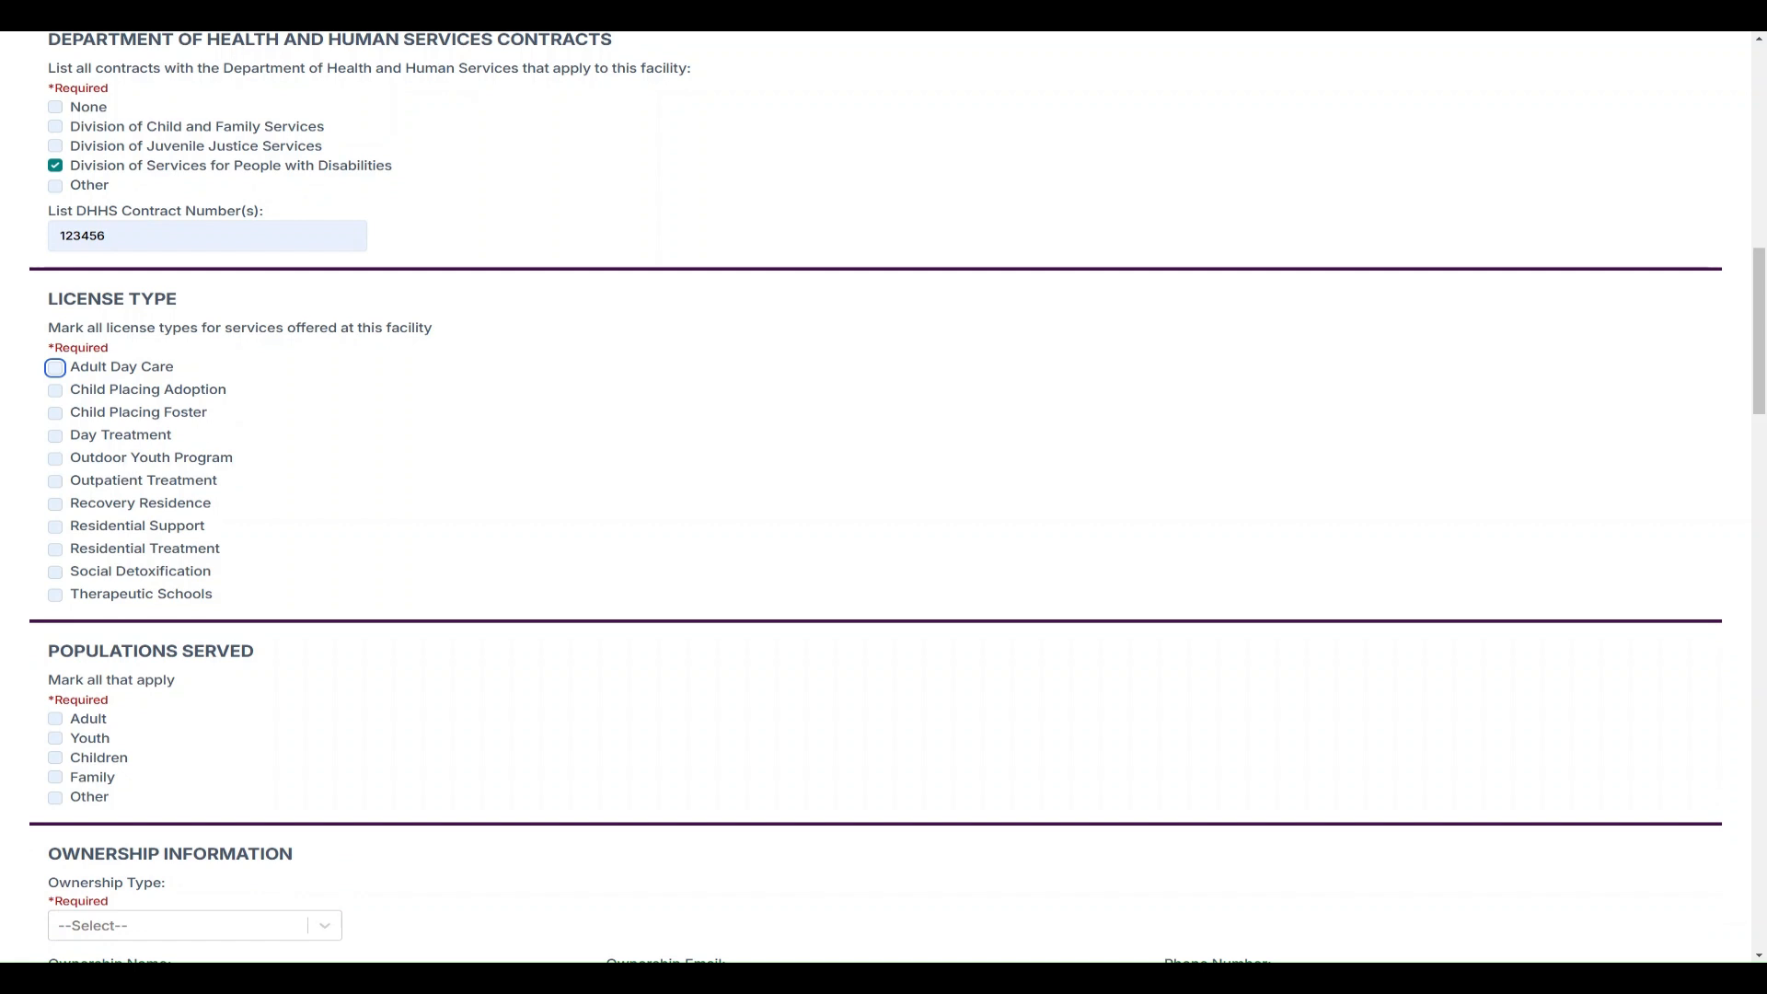
# Tick Day Treatment with capacity 3 and mark Adult as the population served
pyautogui.scroll(-1, 624, 548)
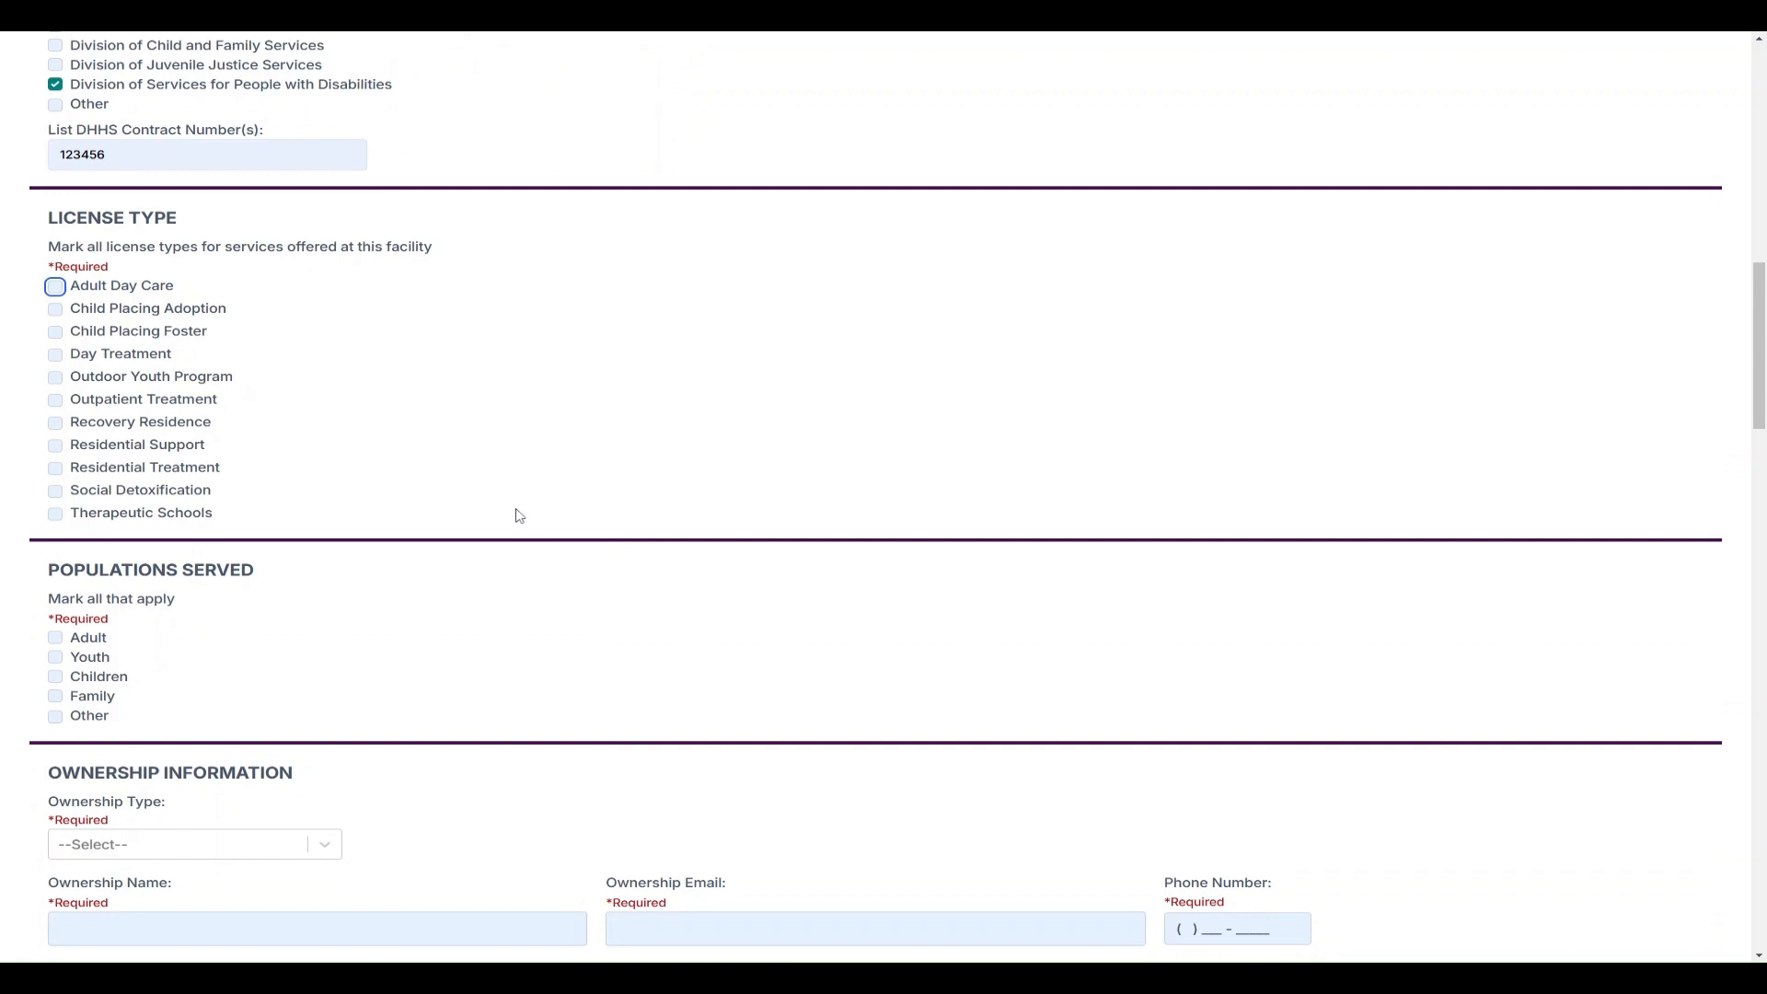
pyautogui.click(96, 359)
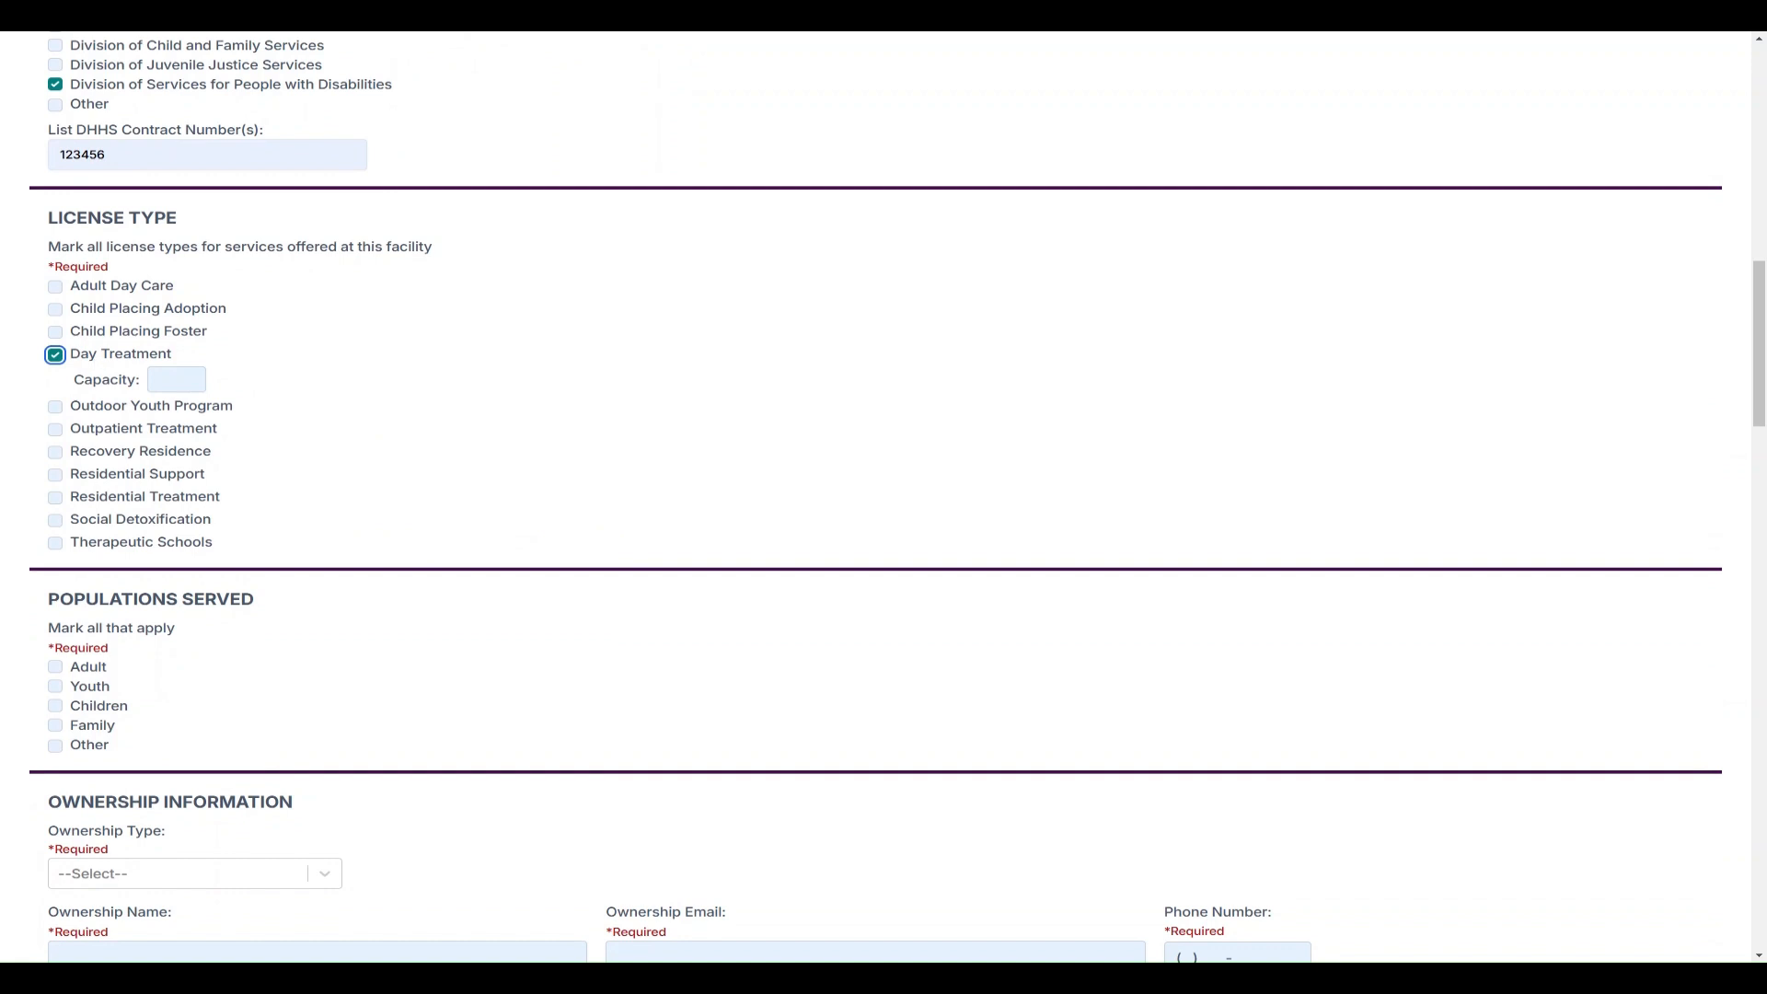
pyautogui.click(159, 382)
pyautogui.write('3')
pyautogui.scroll(-3, 368, 453)
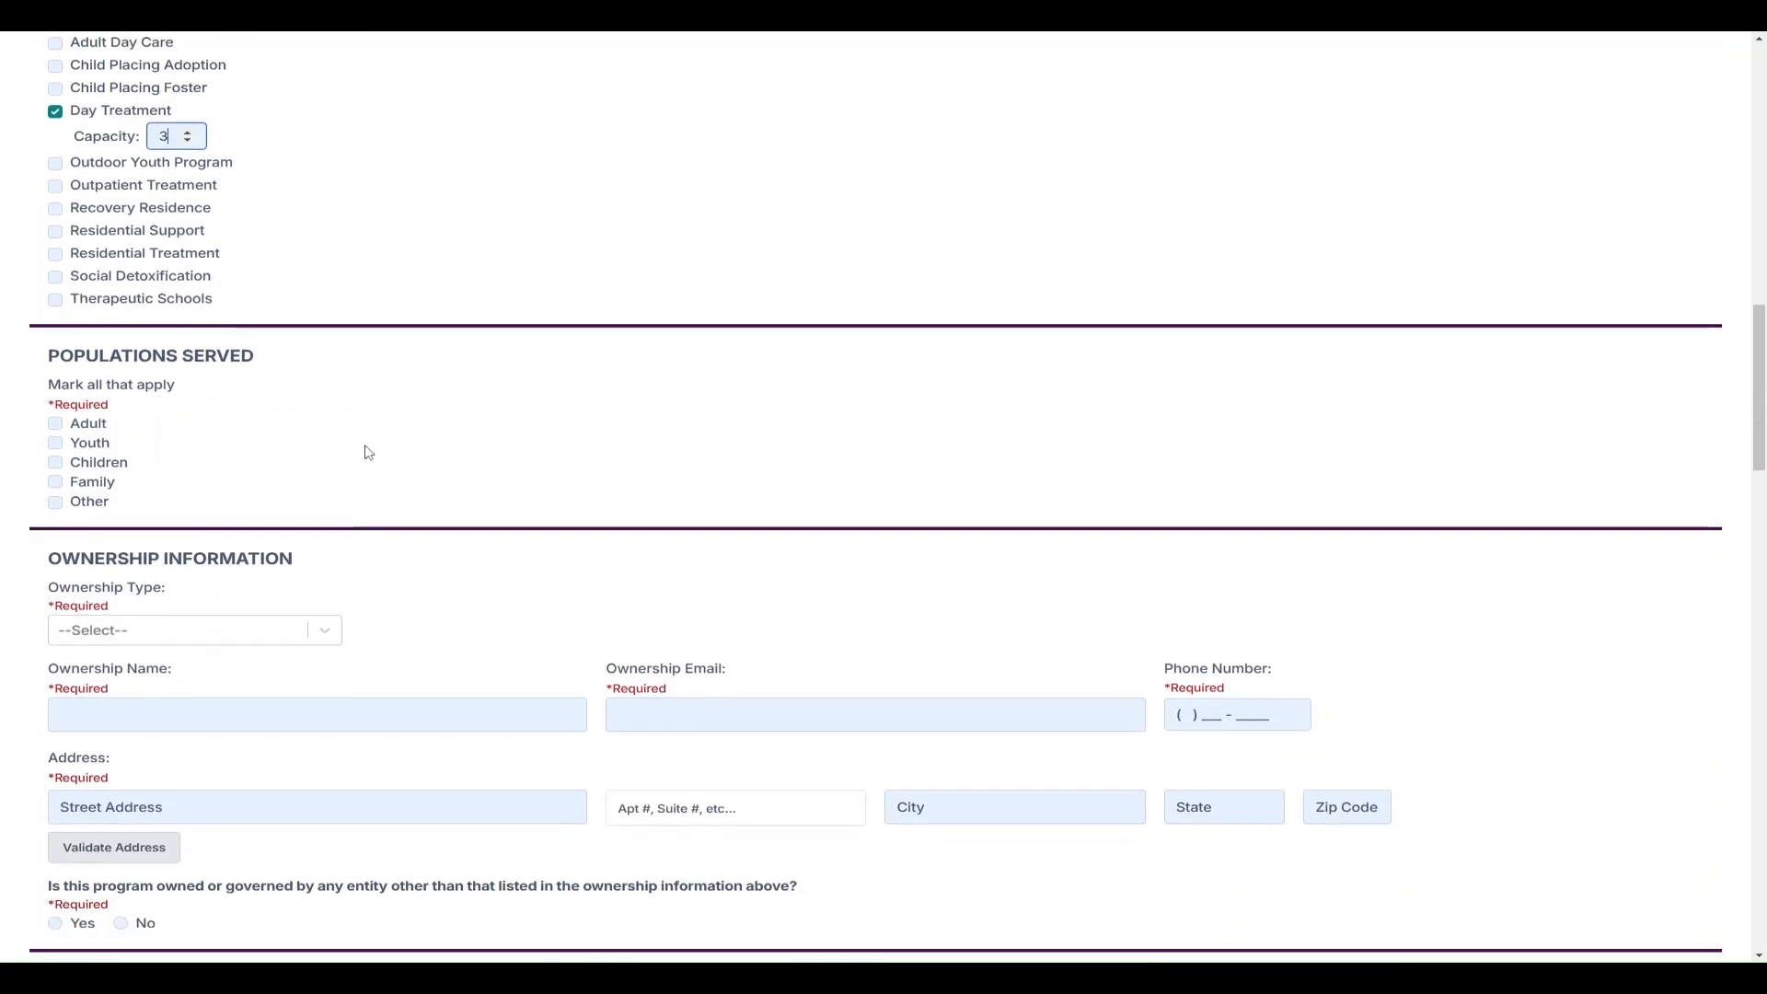
pyautogui.scroll(-1, 368, 453)
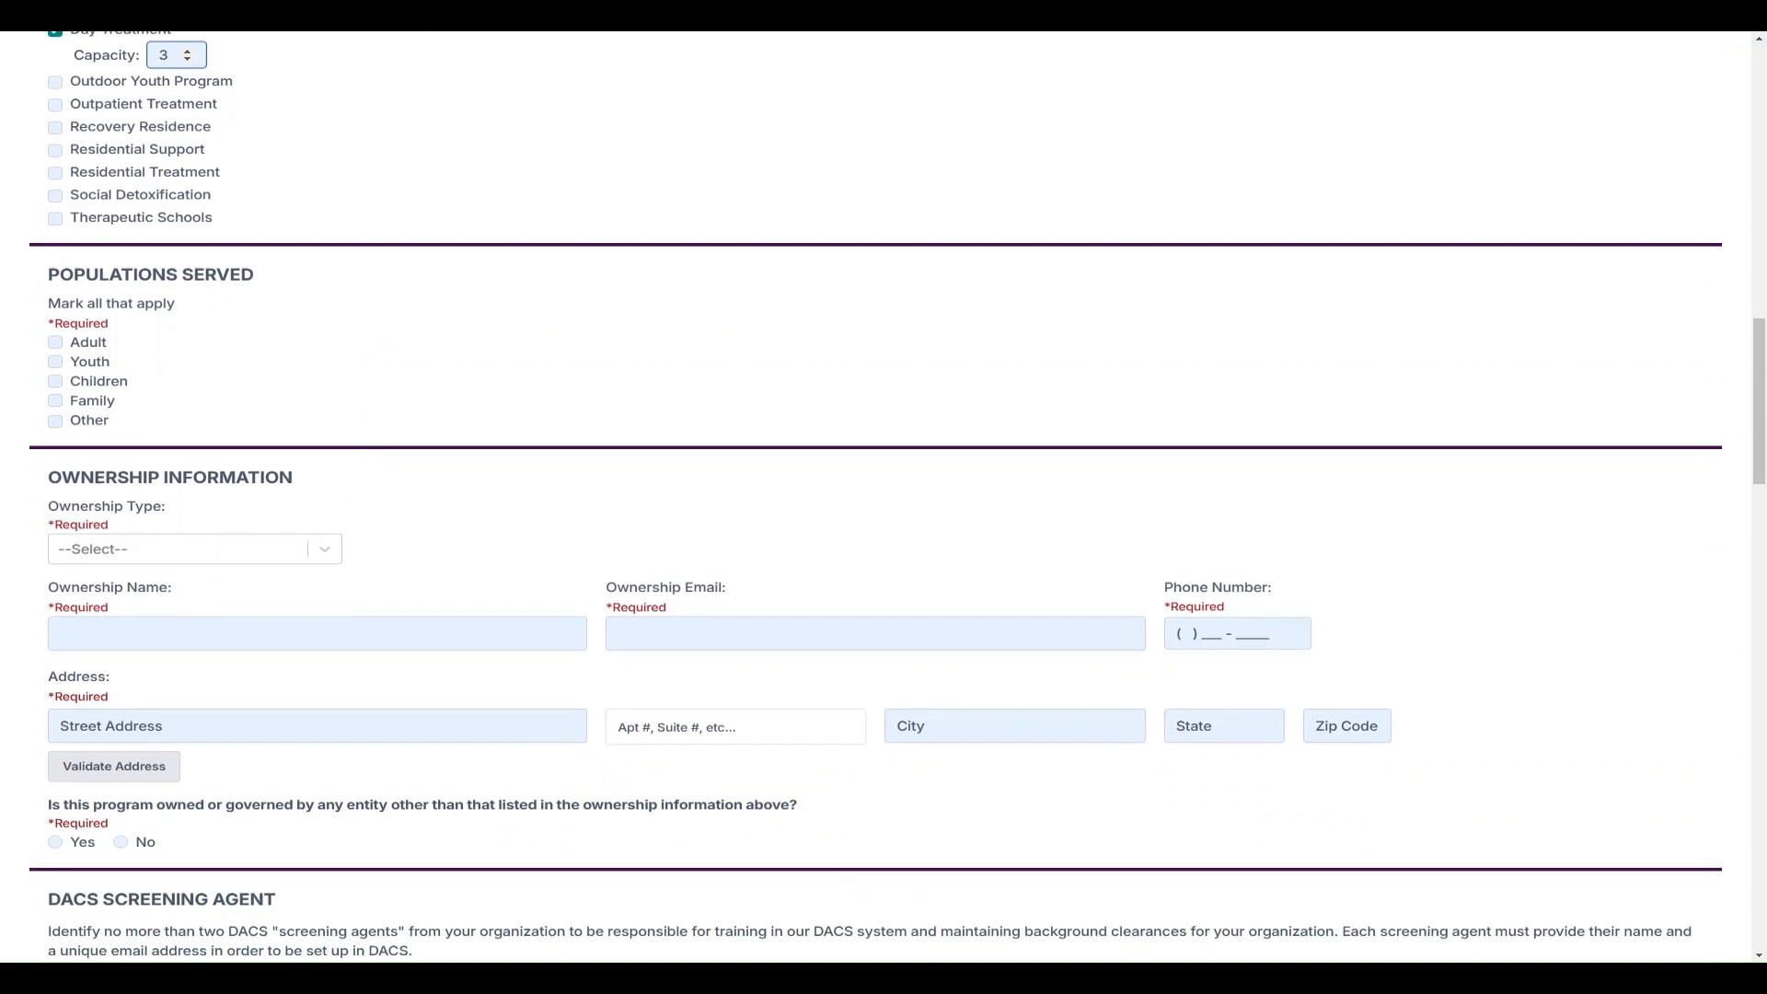
pyautogui.click(95, 346)
pyautogui.scroll(-3, 254, 442)
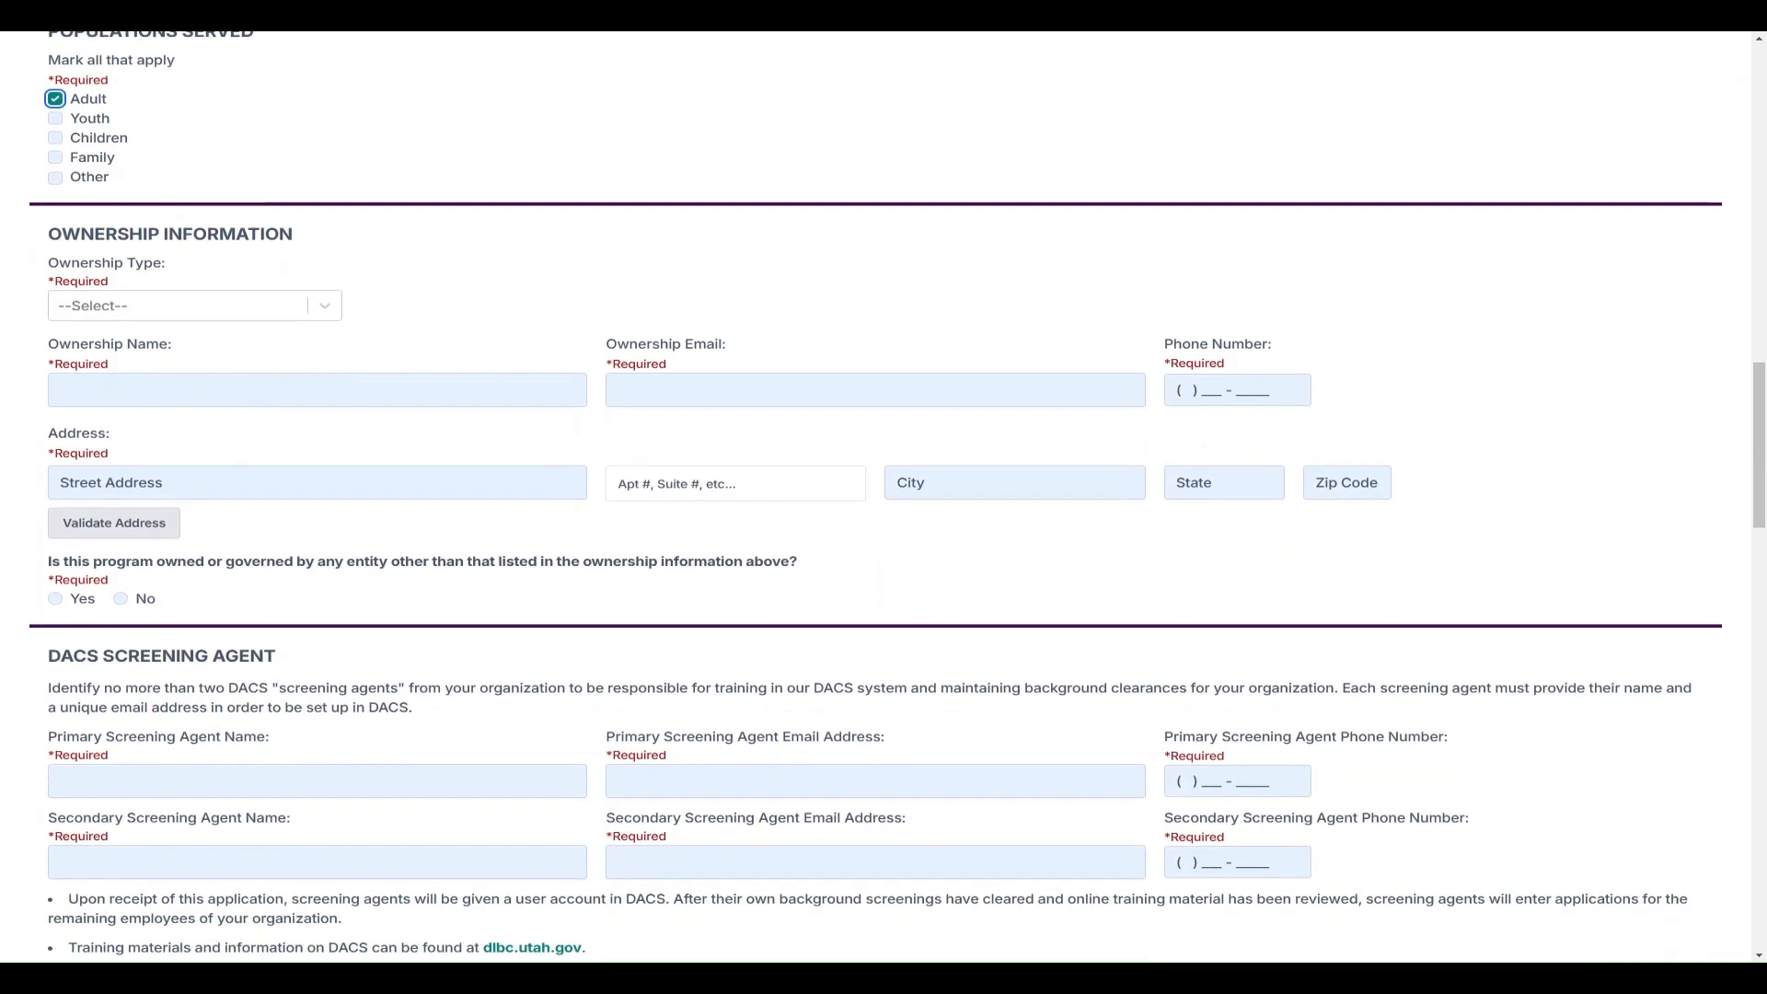
# Choose Individual Owner / Sole Proprietor and enter the owner's name, email and phone
pyautogui.click(327, 311)
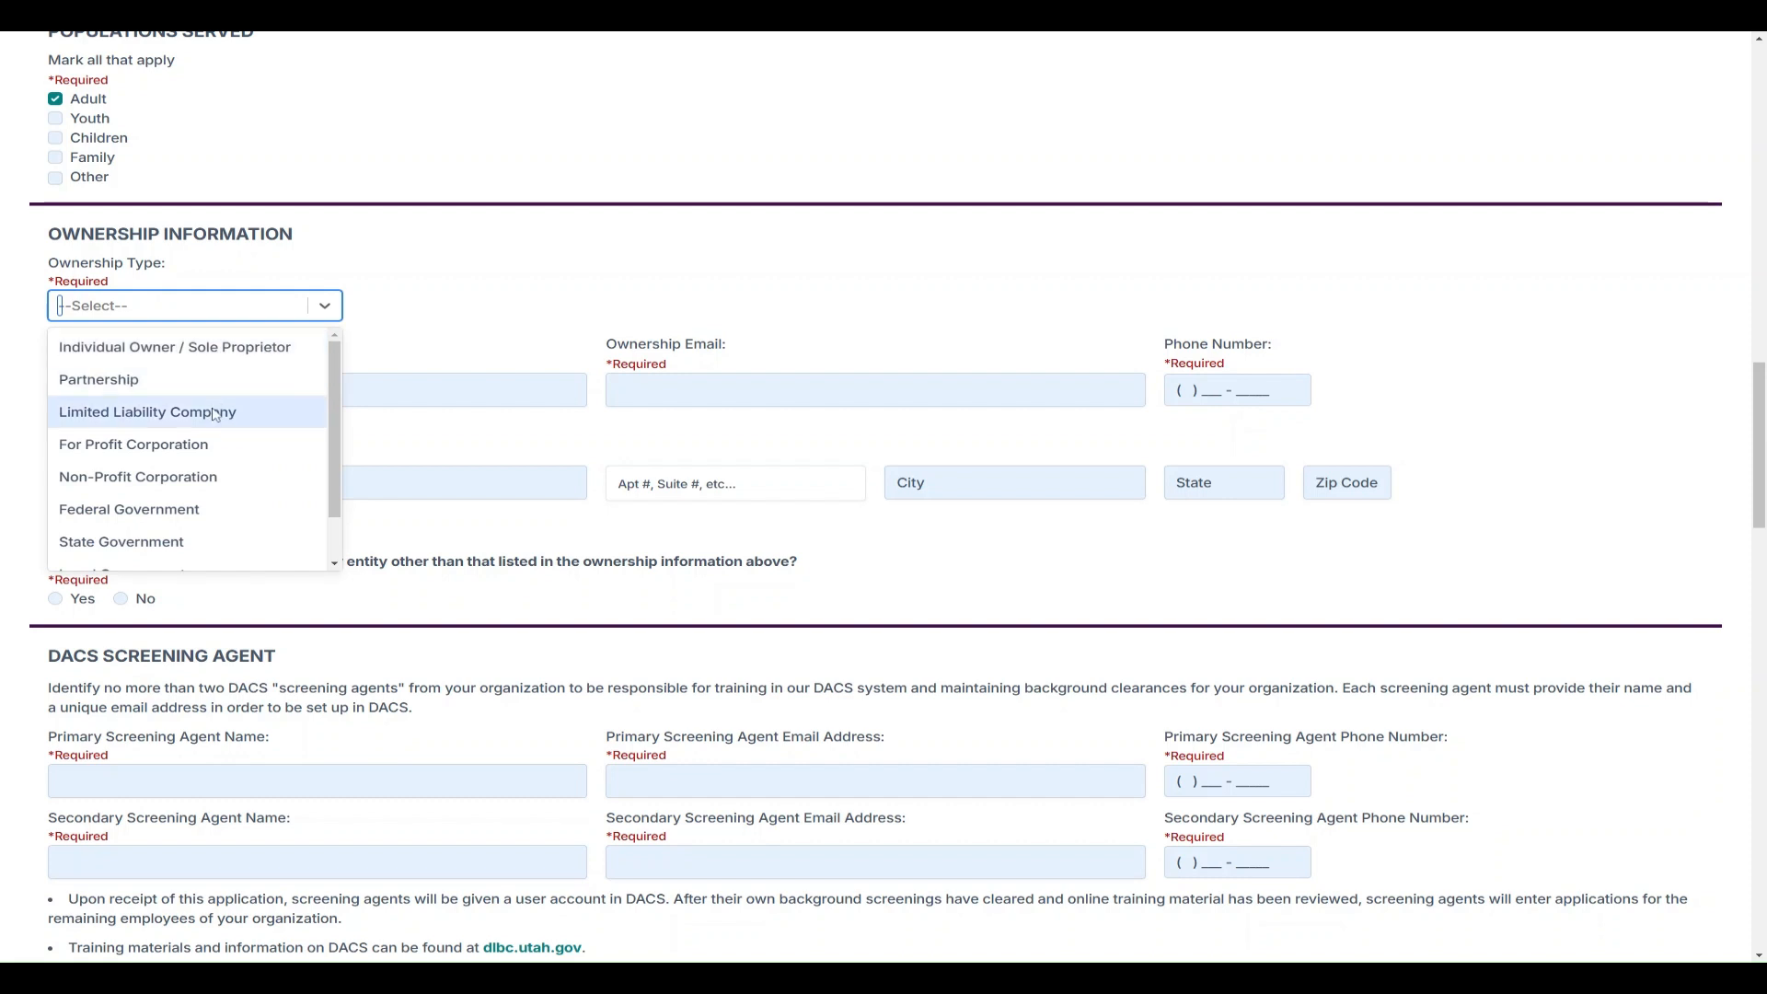
pyautogui.scroll(-1, 219, 420)
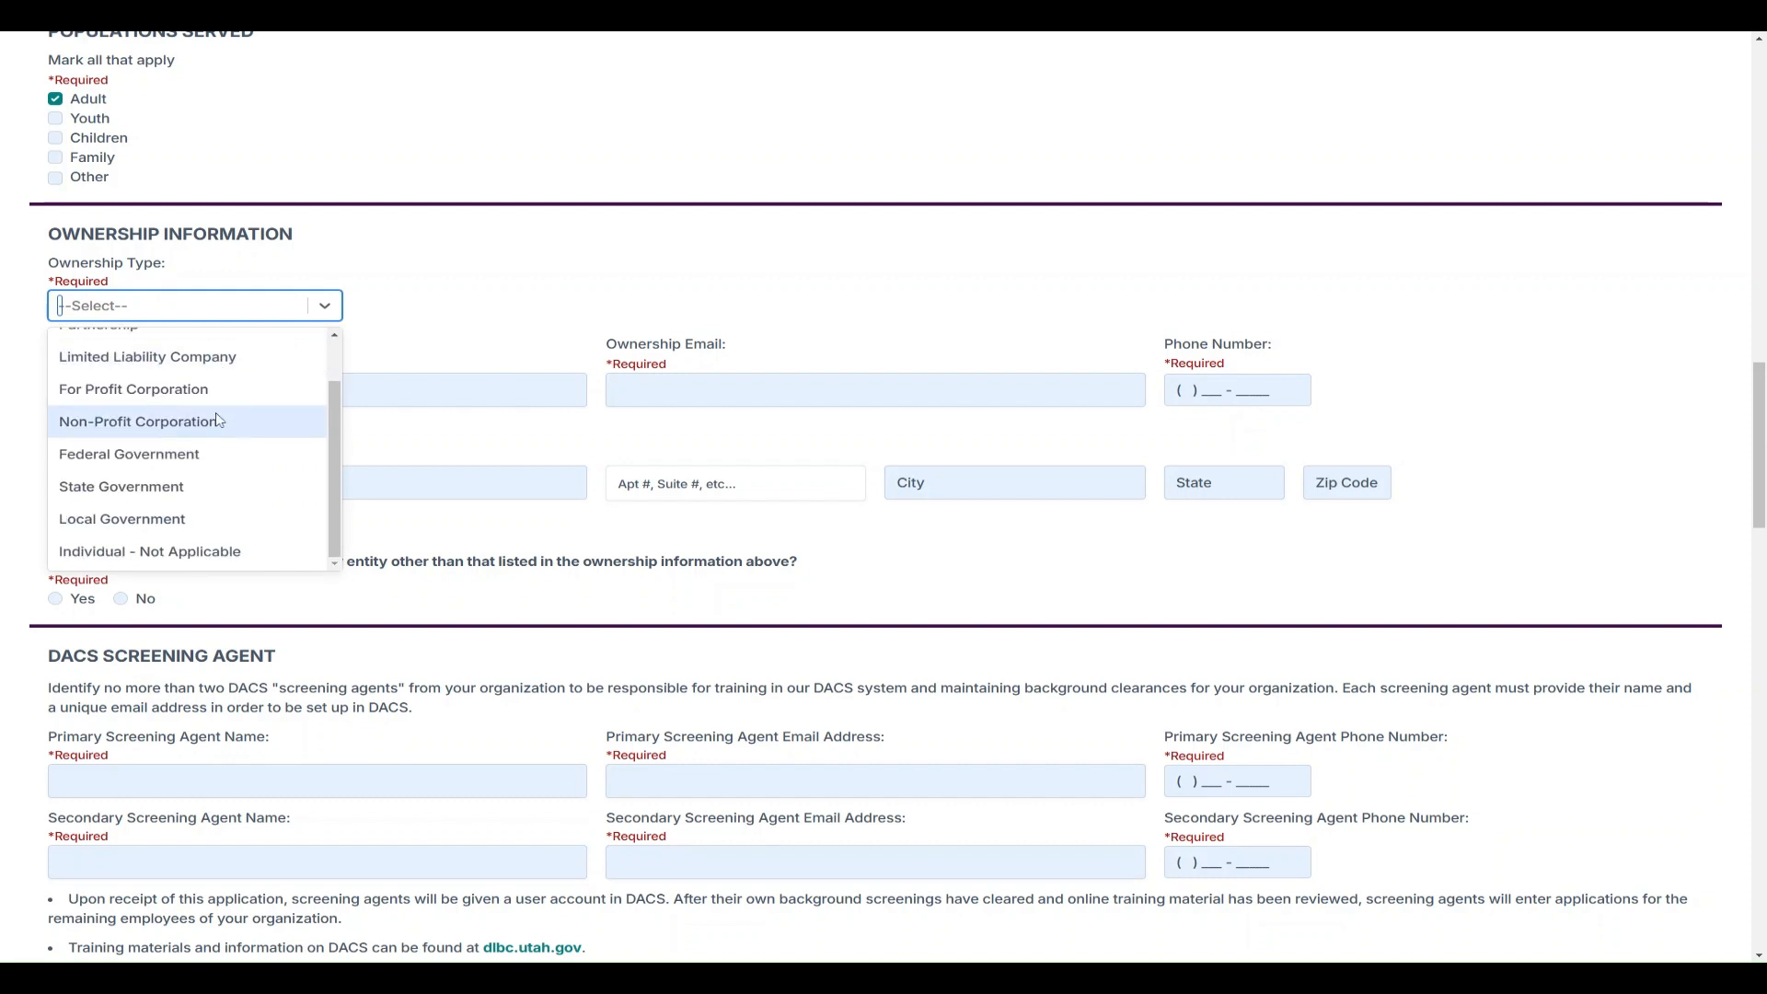
pyautogui.scroll(1, 219, 419)
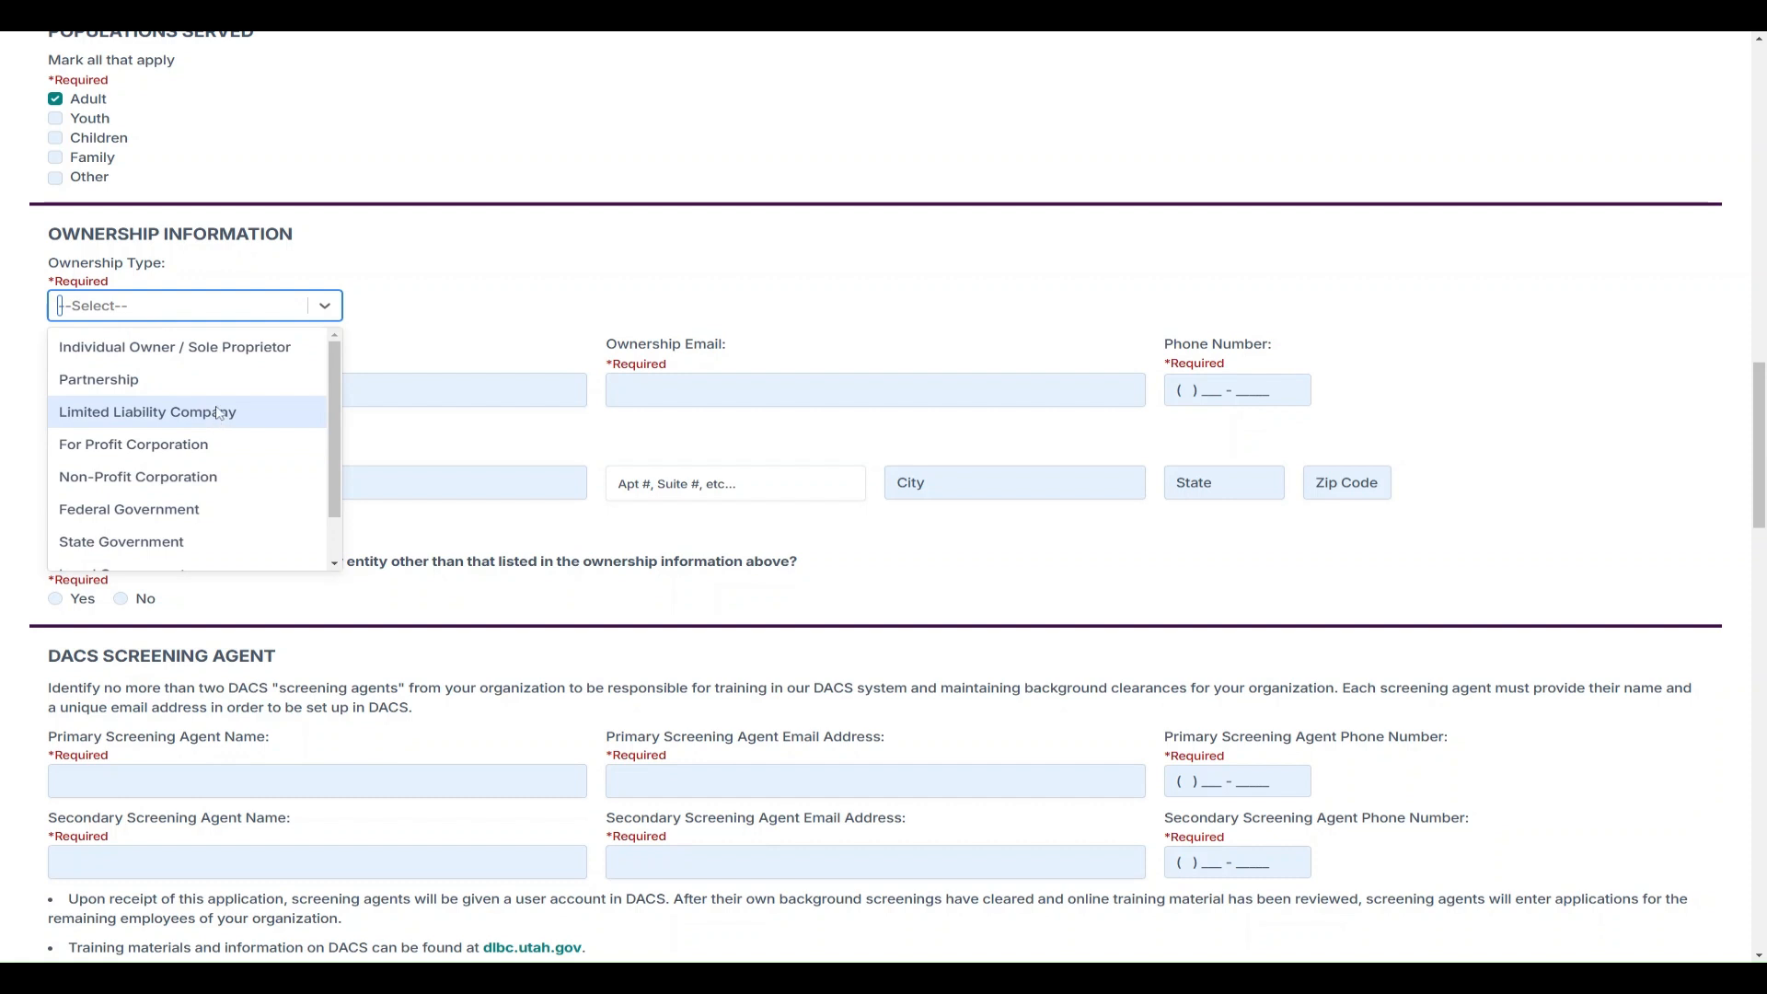
pyautogui.click(218, 353)
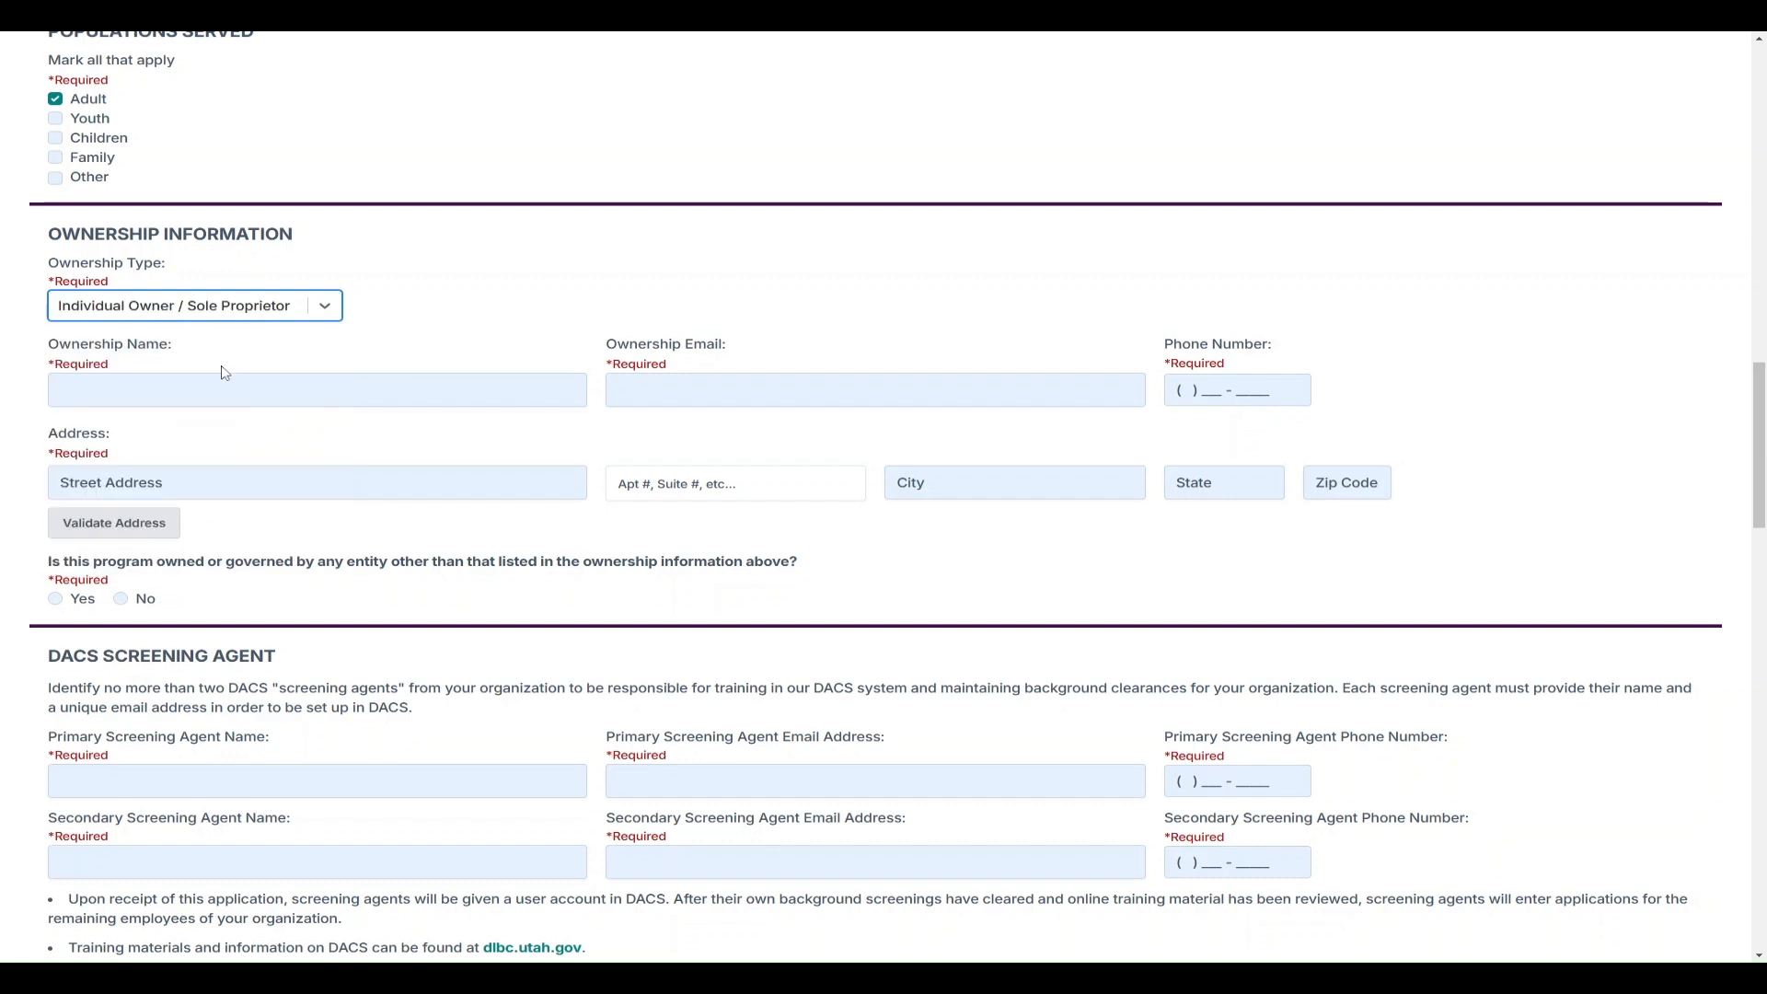
pyautogui.click(224, 387)
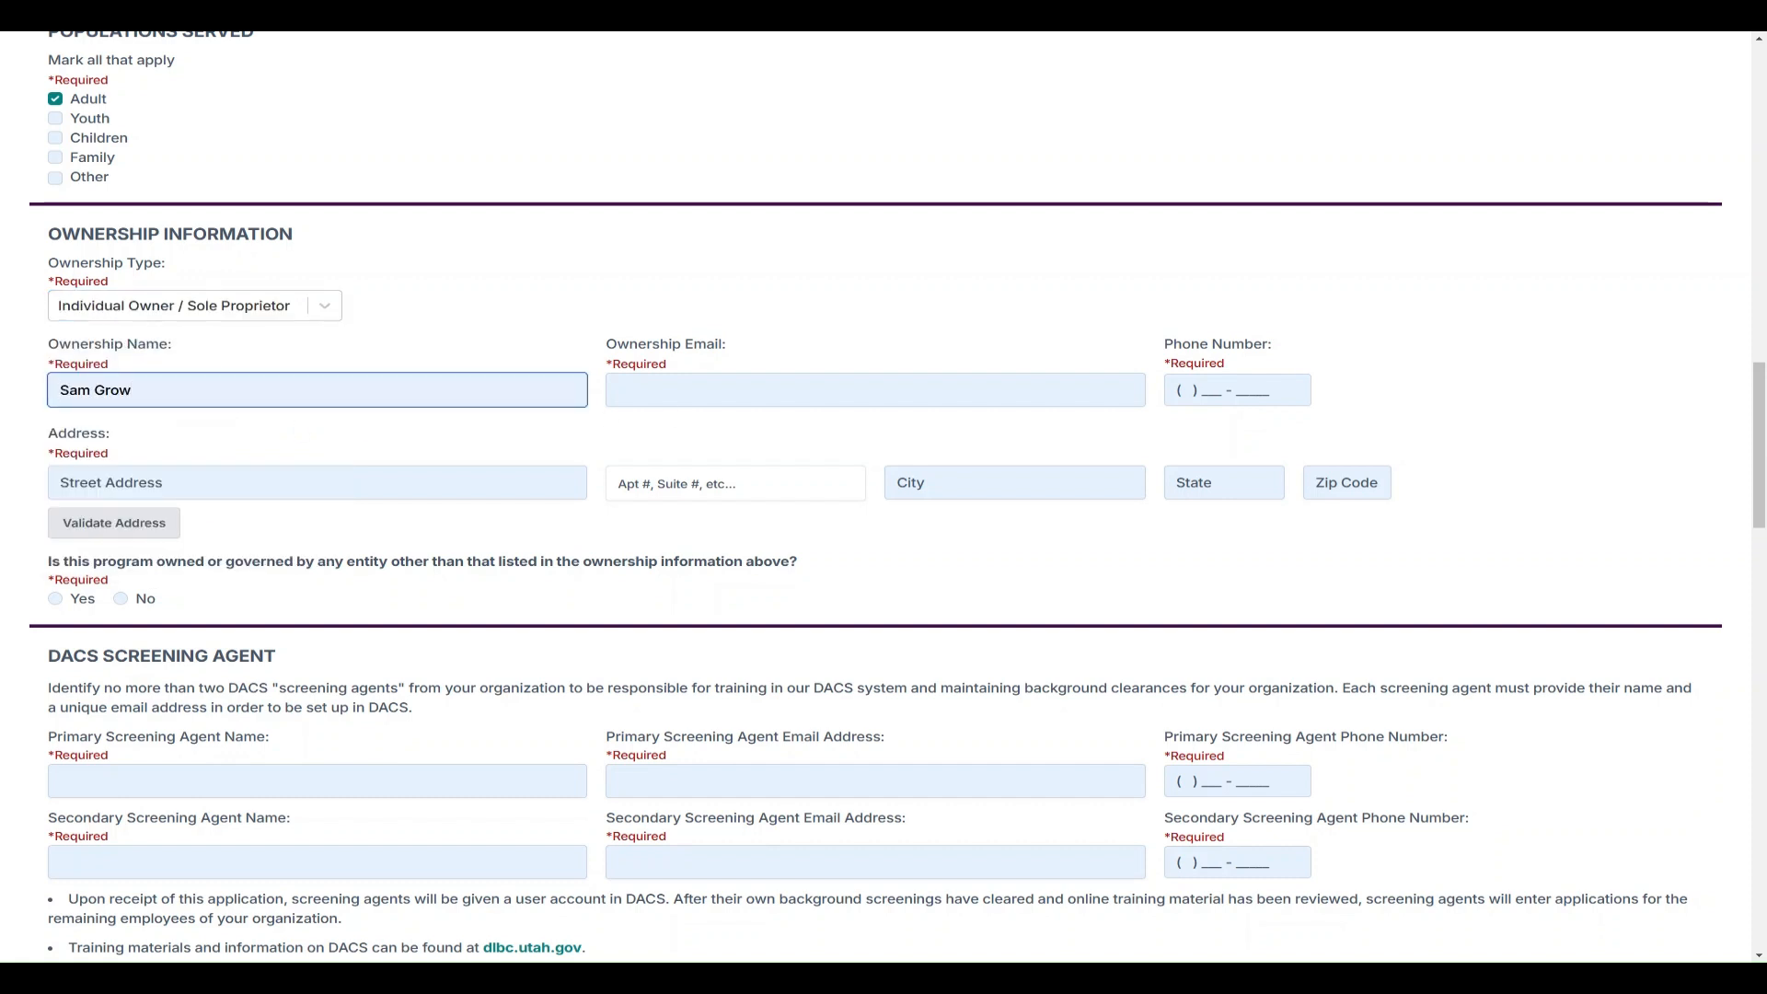
pyautogui.click(669, 405)
pyautogui.click(1233, 390)
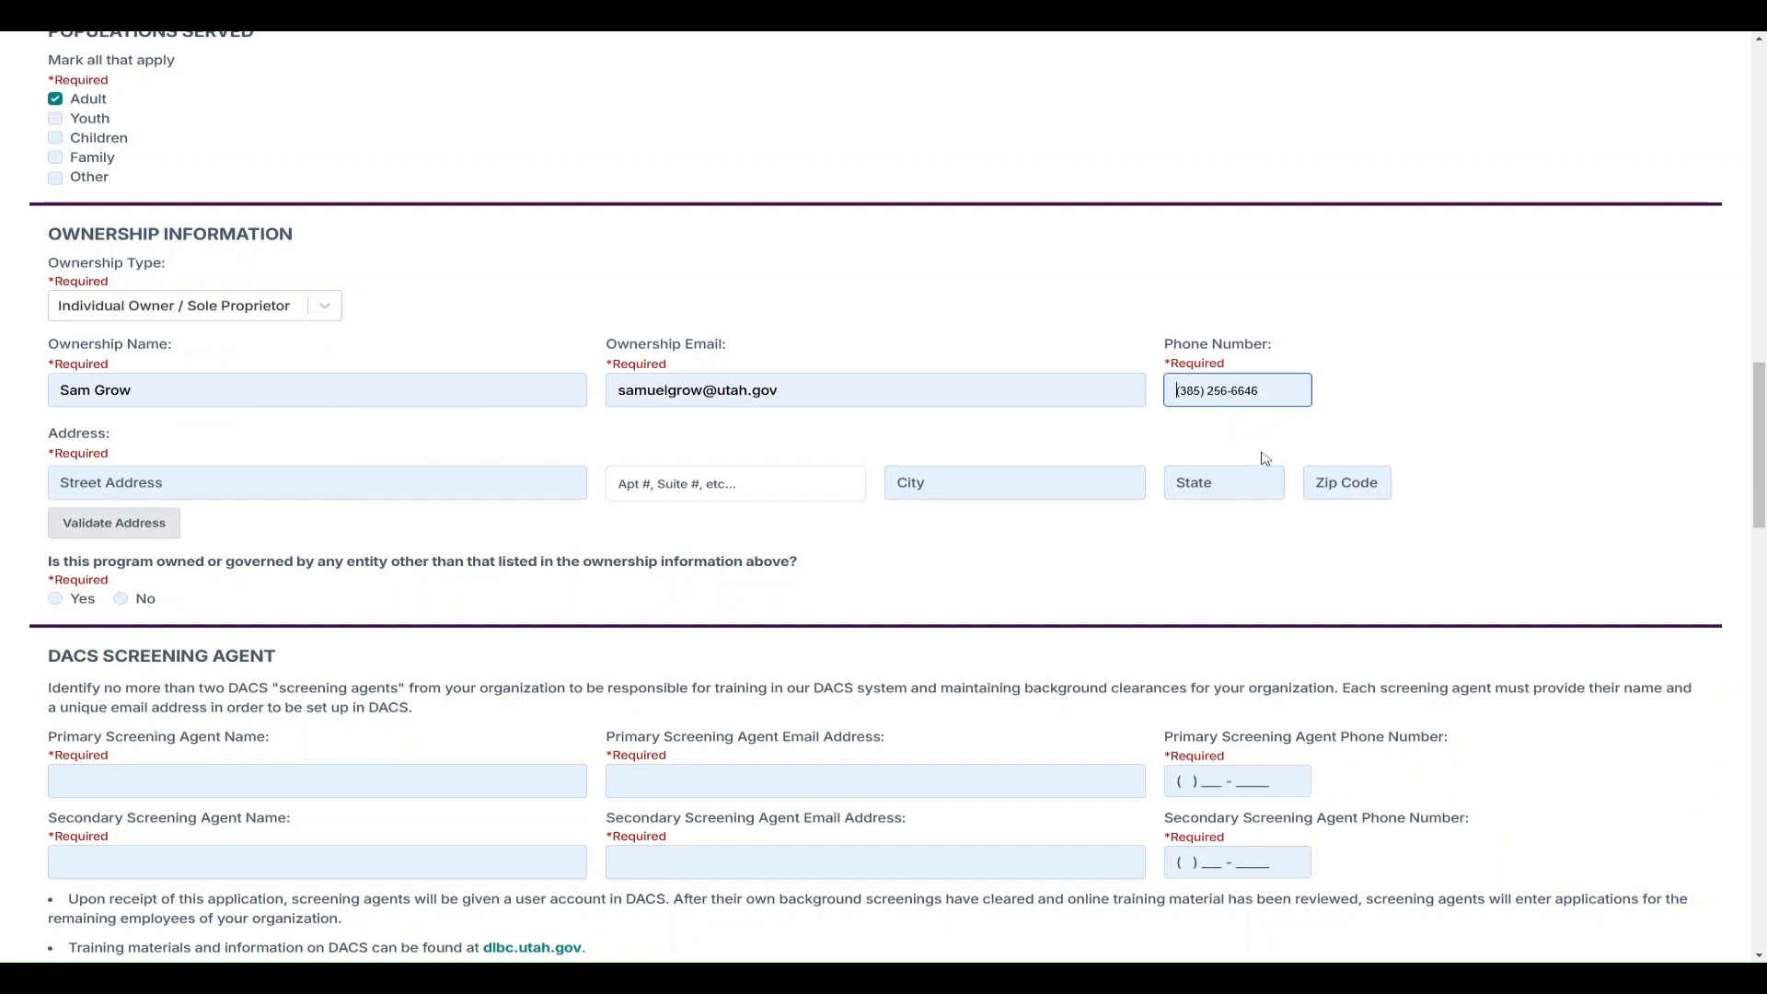
# Enter the owner's street, city, state and zip, then save the validated suggested address
pyautogui.click(317, 482)
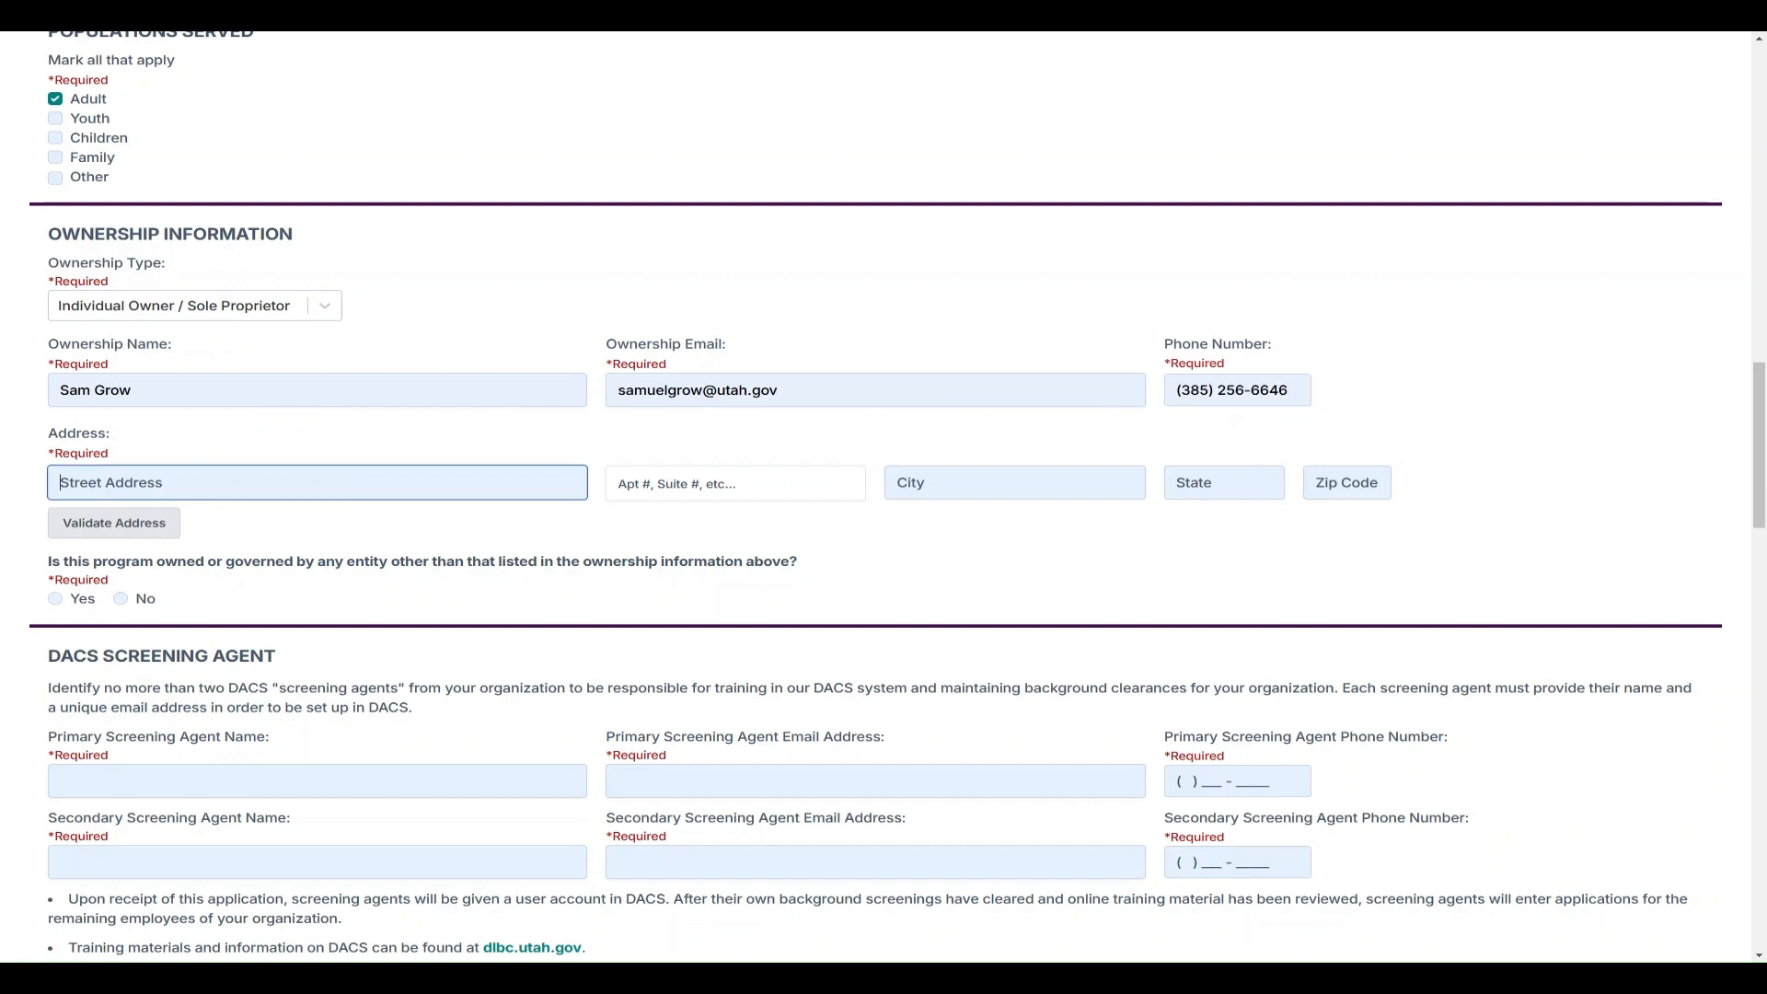
pyautogui.click(973, 487)
pyautogui.write('Salt Lake City')
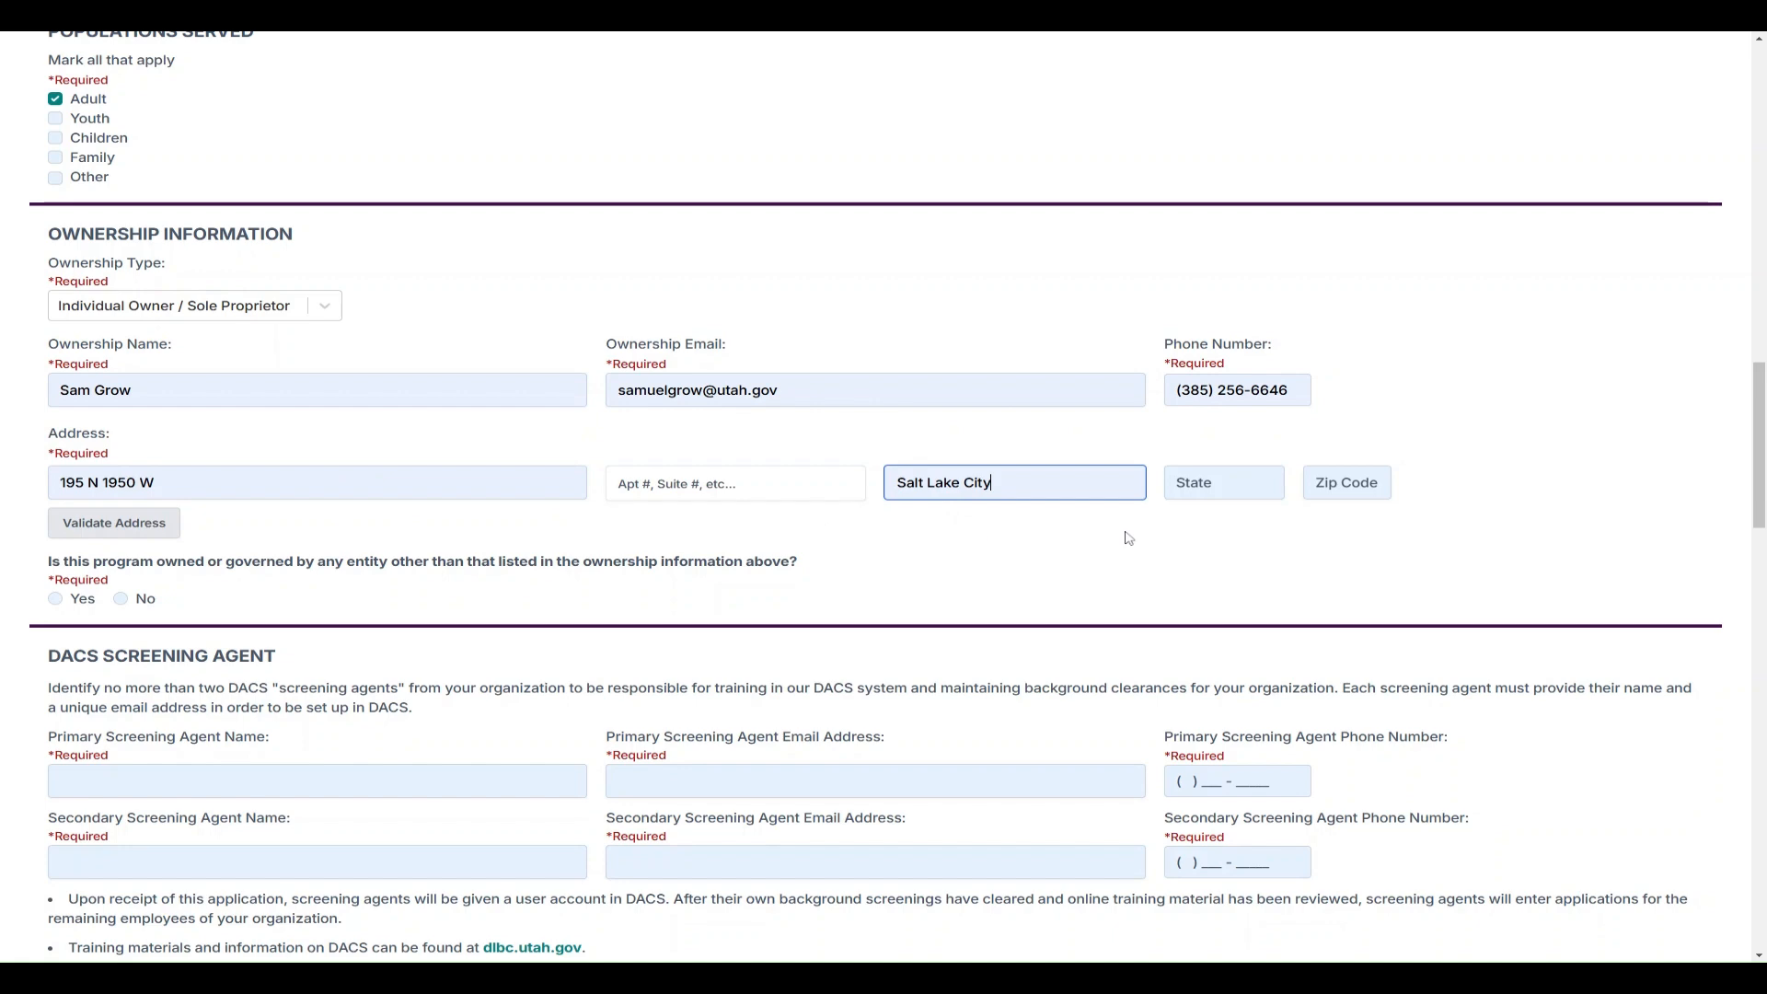
pyautogui.click(1213, 488)
pyautogui.write('UT')
pyautogui.press('Tab')
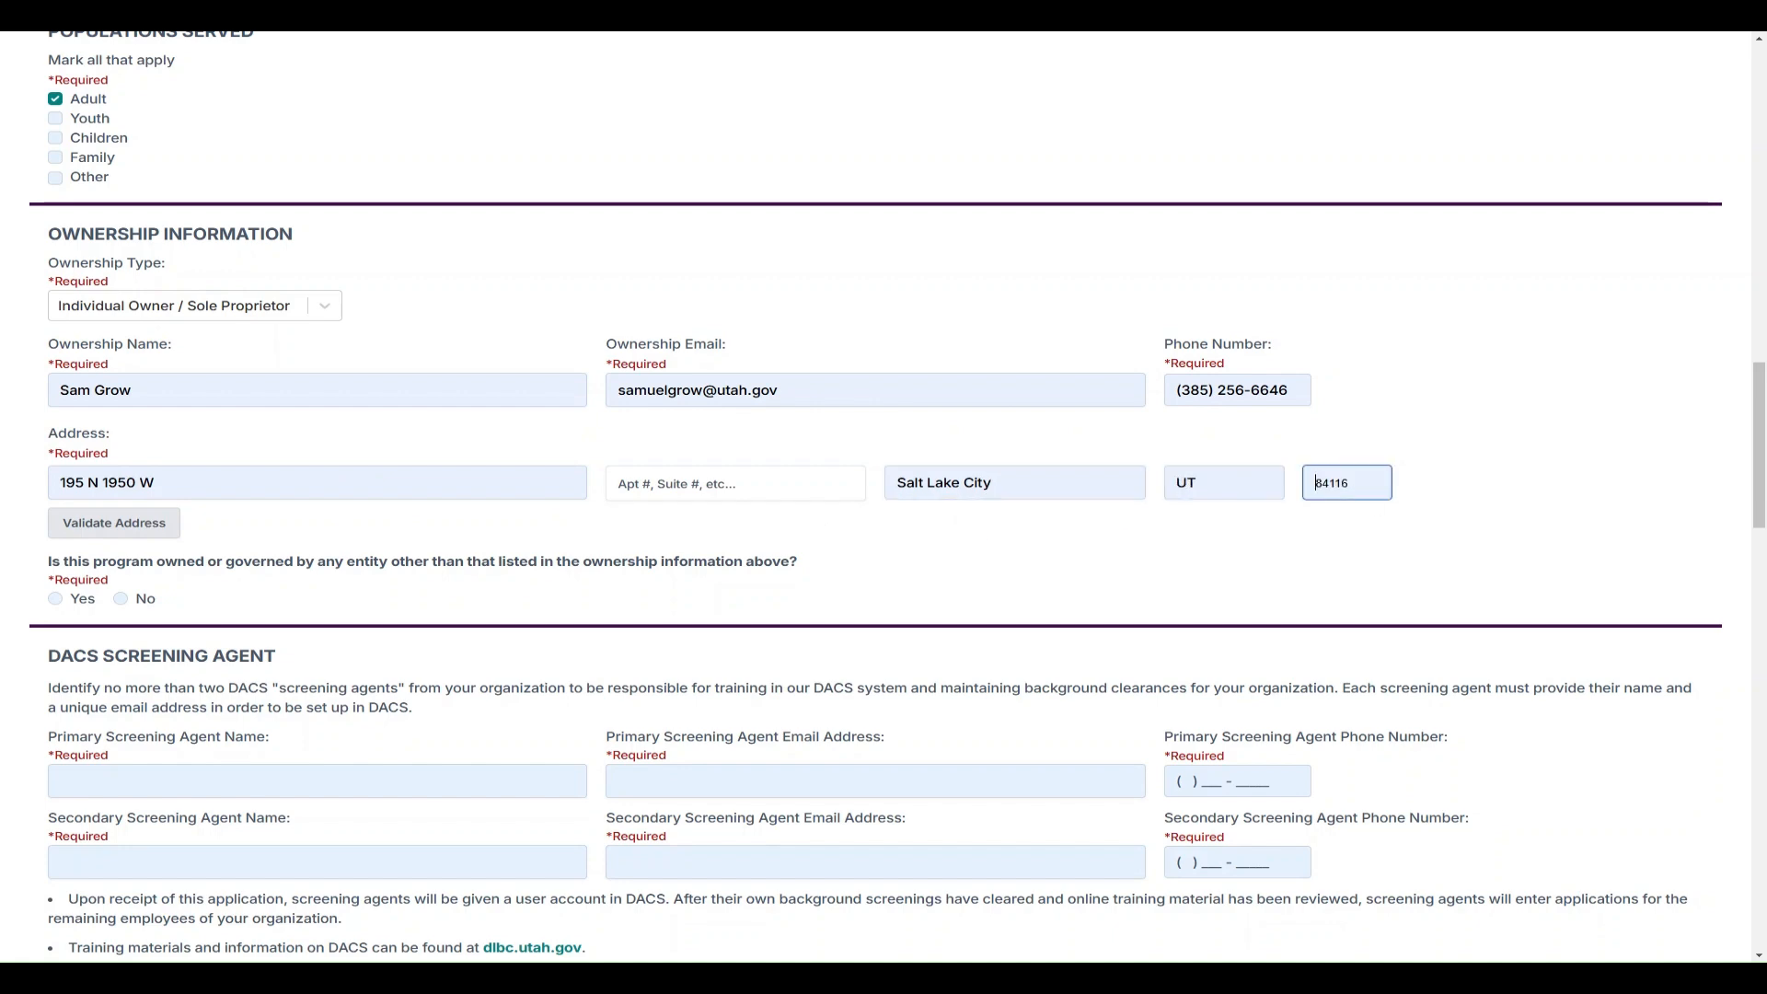
pyautogui.write('84116')
pyautogui.click(156, 532)
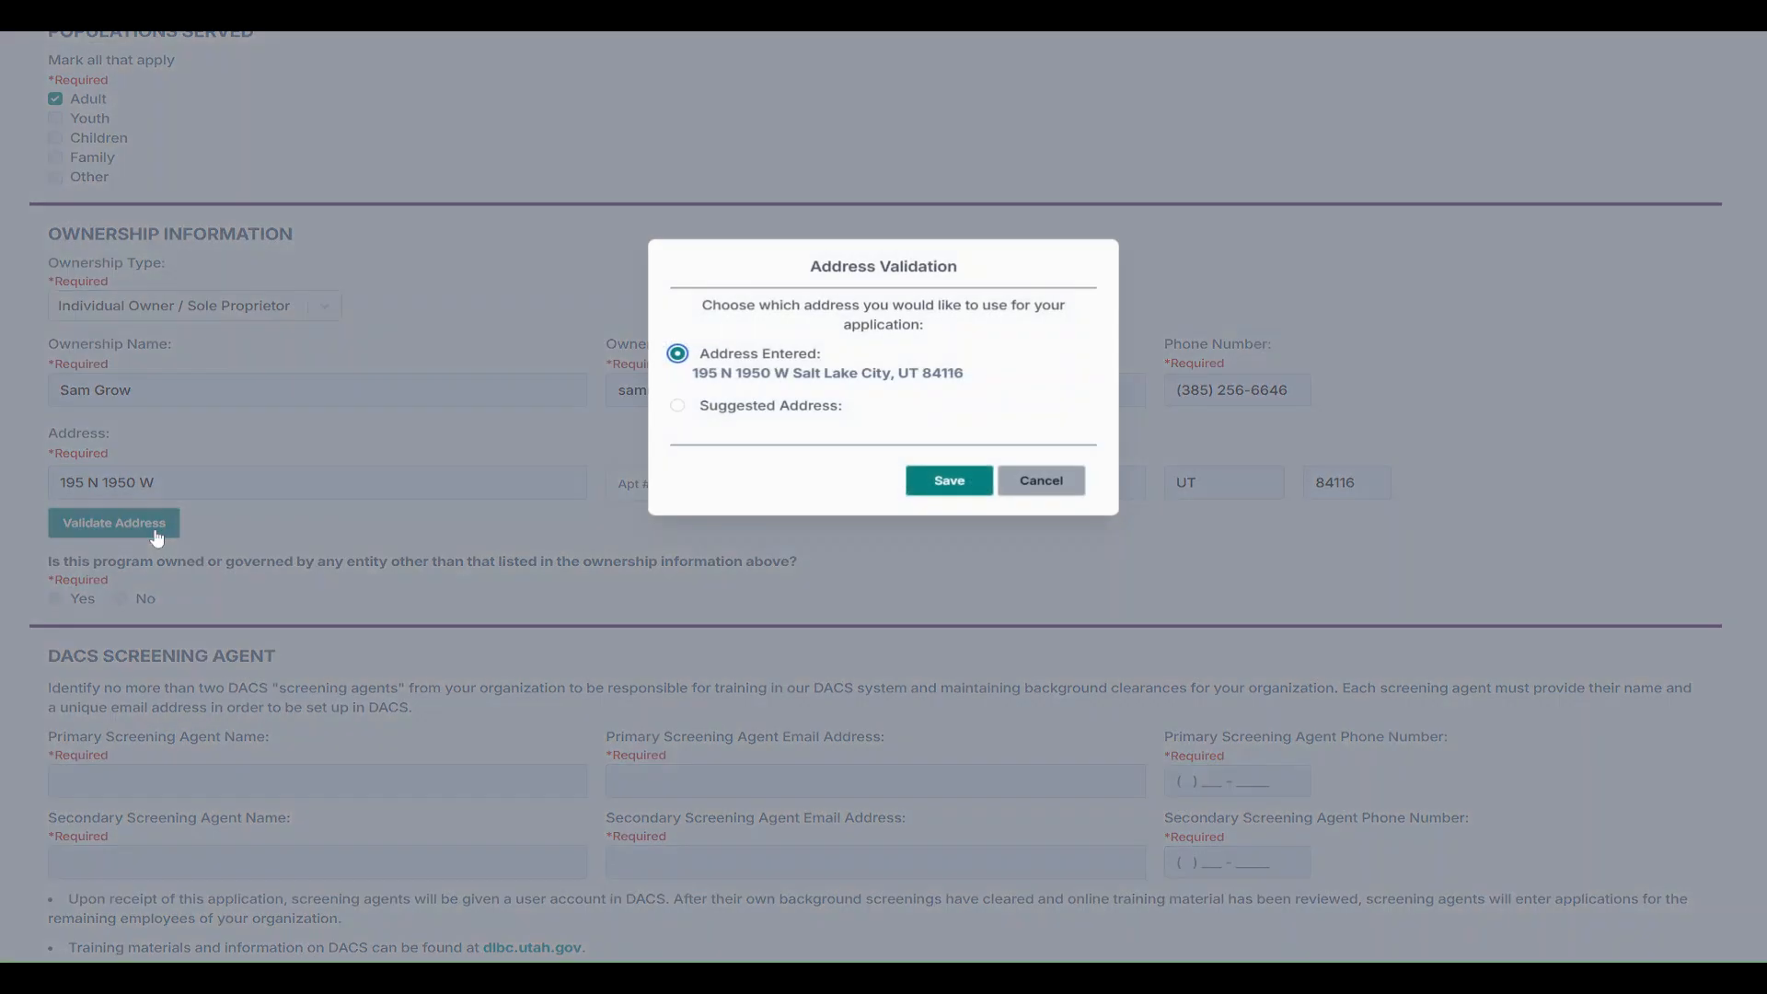
pyautogui.click(677, 406)
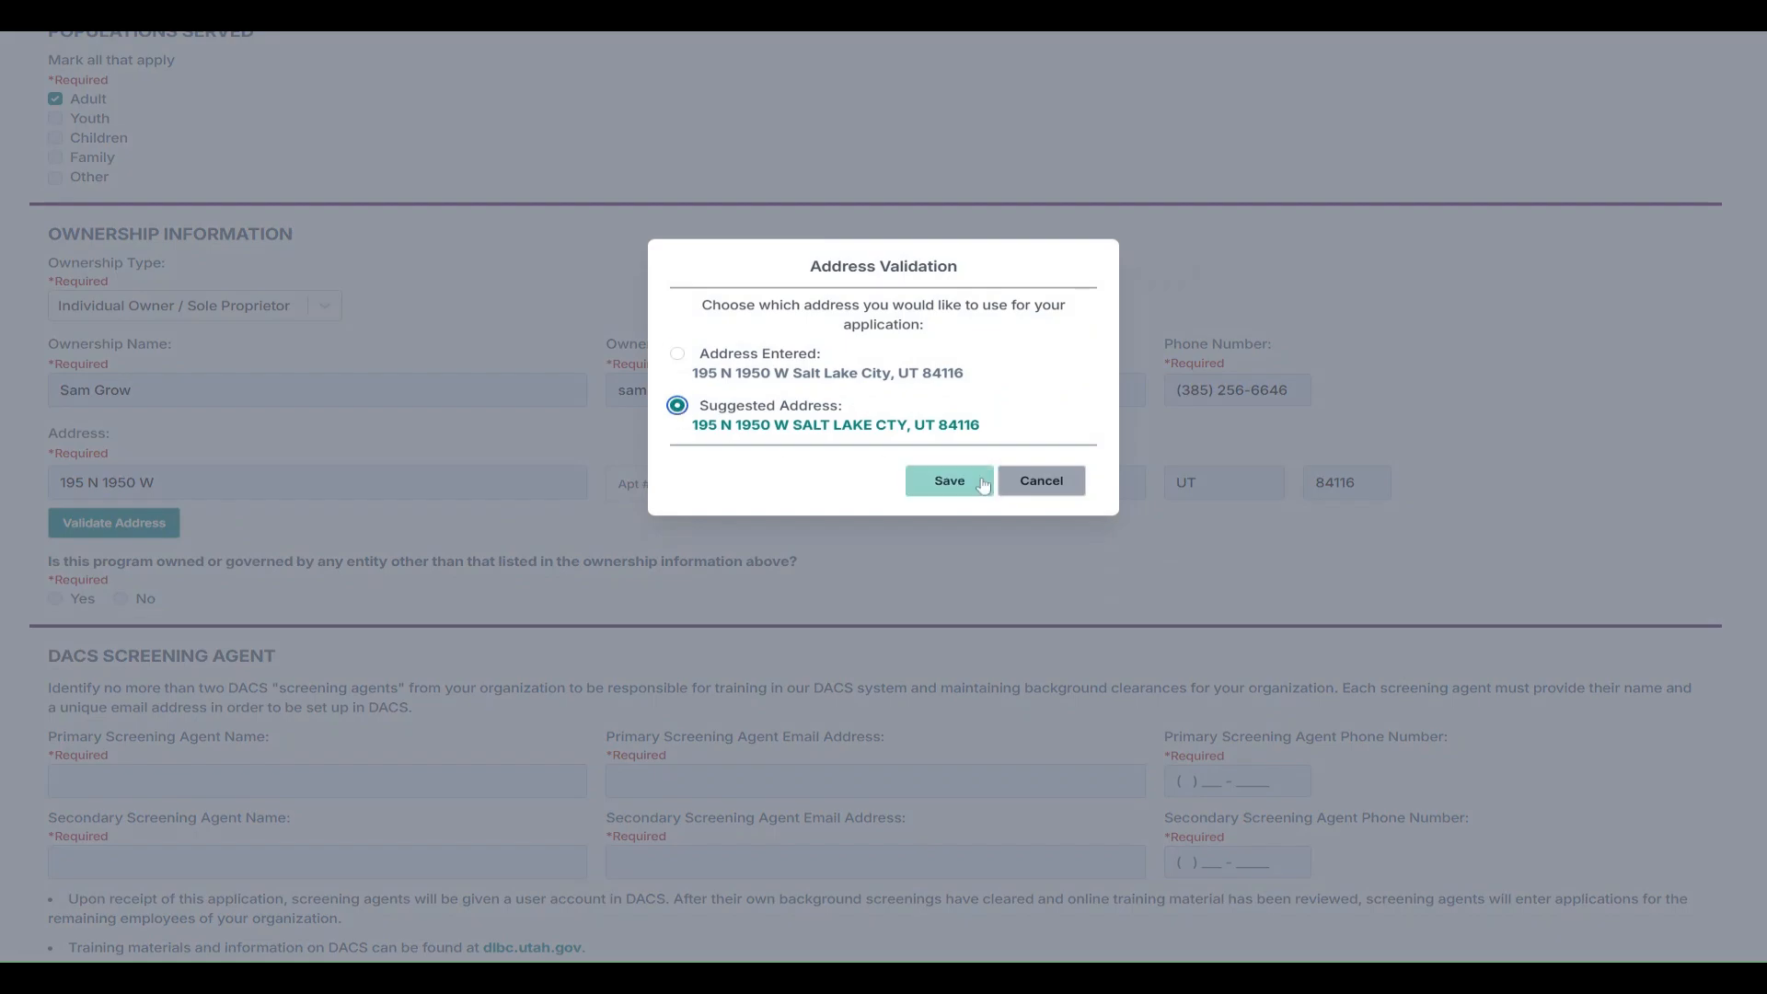
pyautogui.click(979, 485)
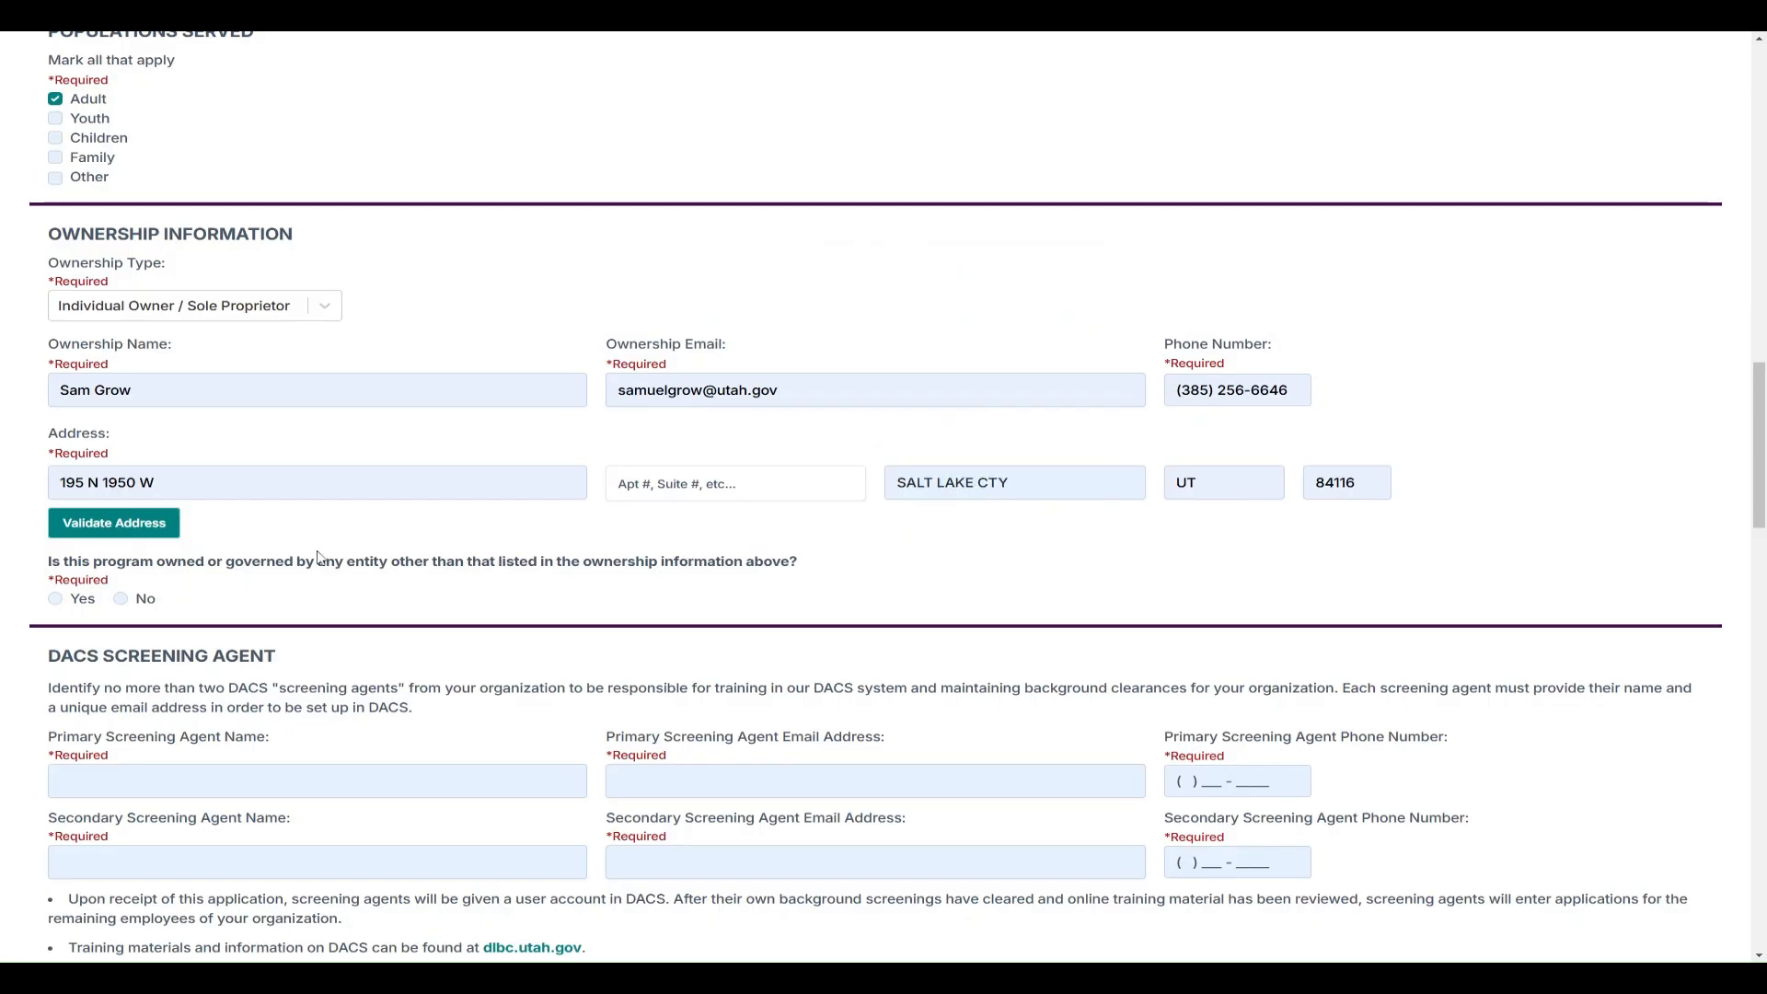
# Answer No to ownership by another entity, after briefly selecting Yes
pyautogui.scroll(-1, 299, 552)
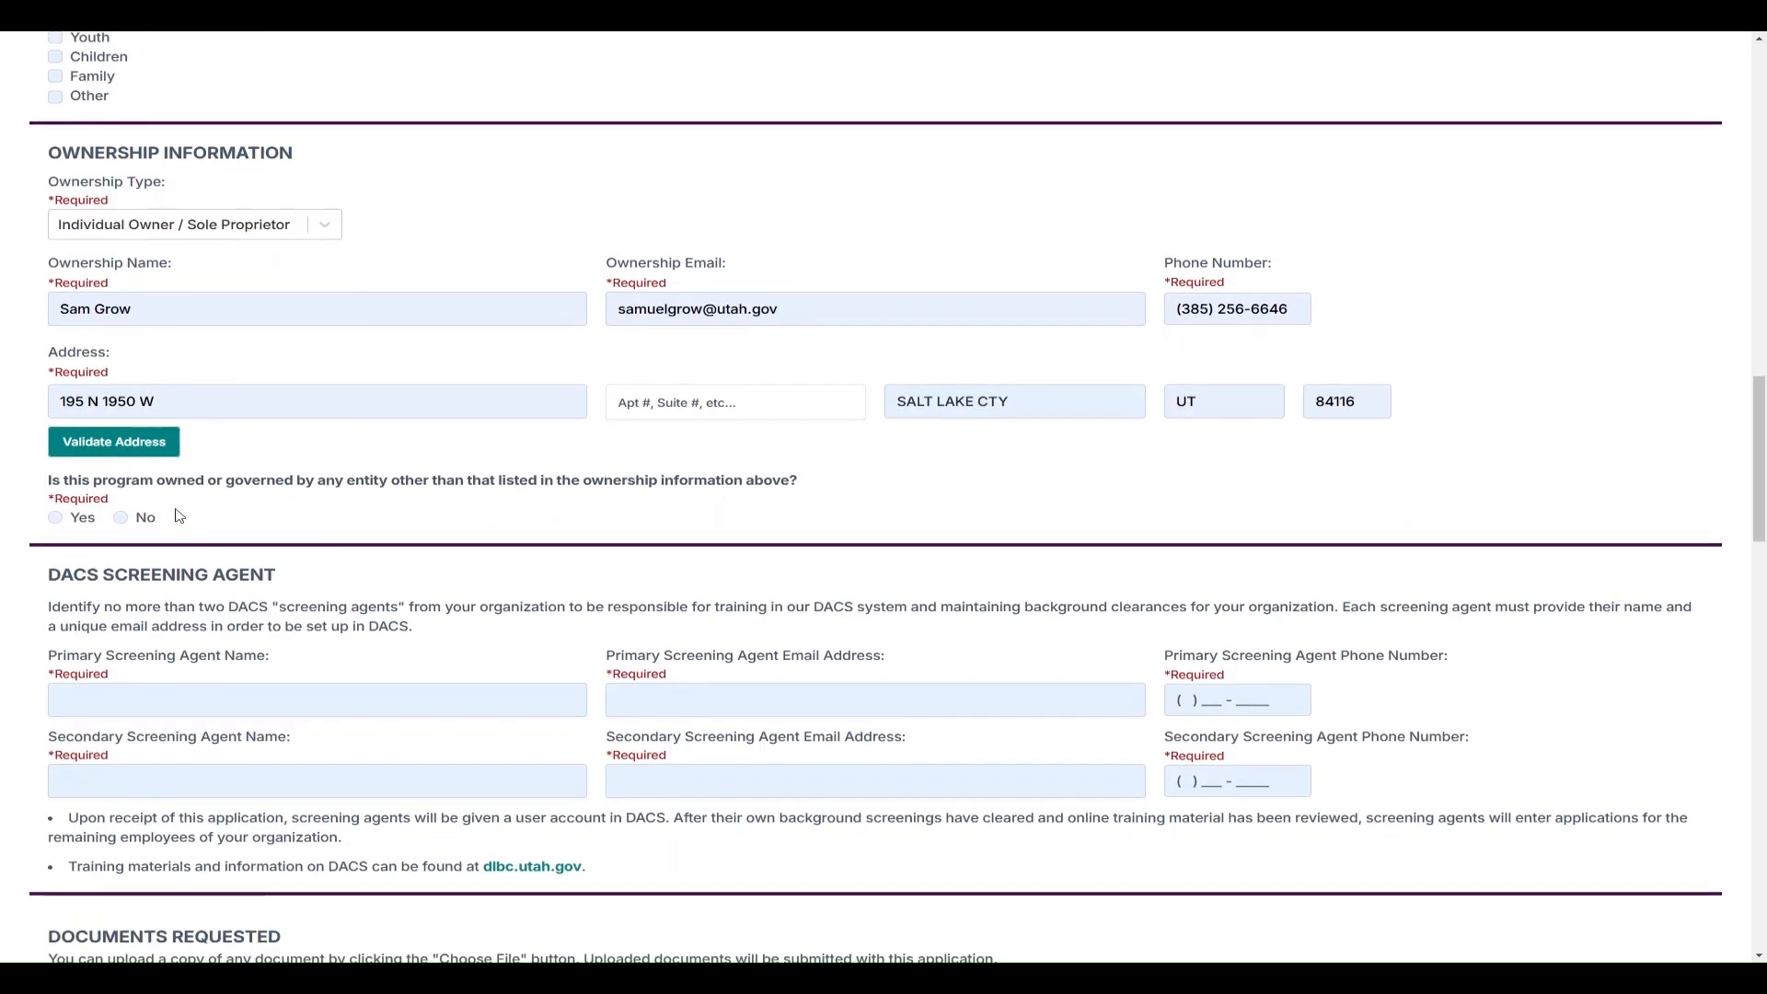
pyautogui.scroll(-1, 219, 502)
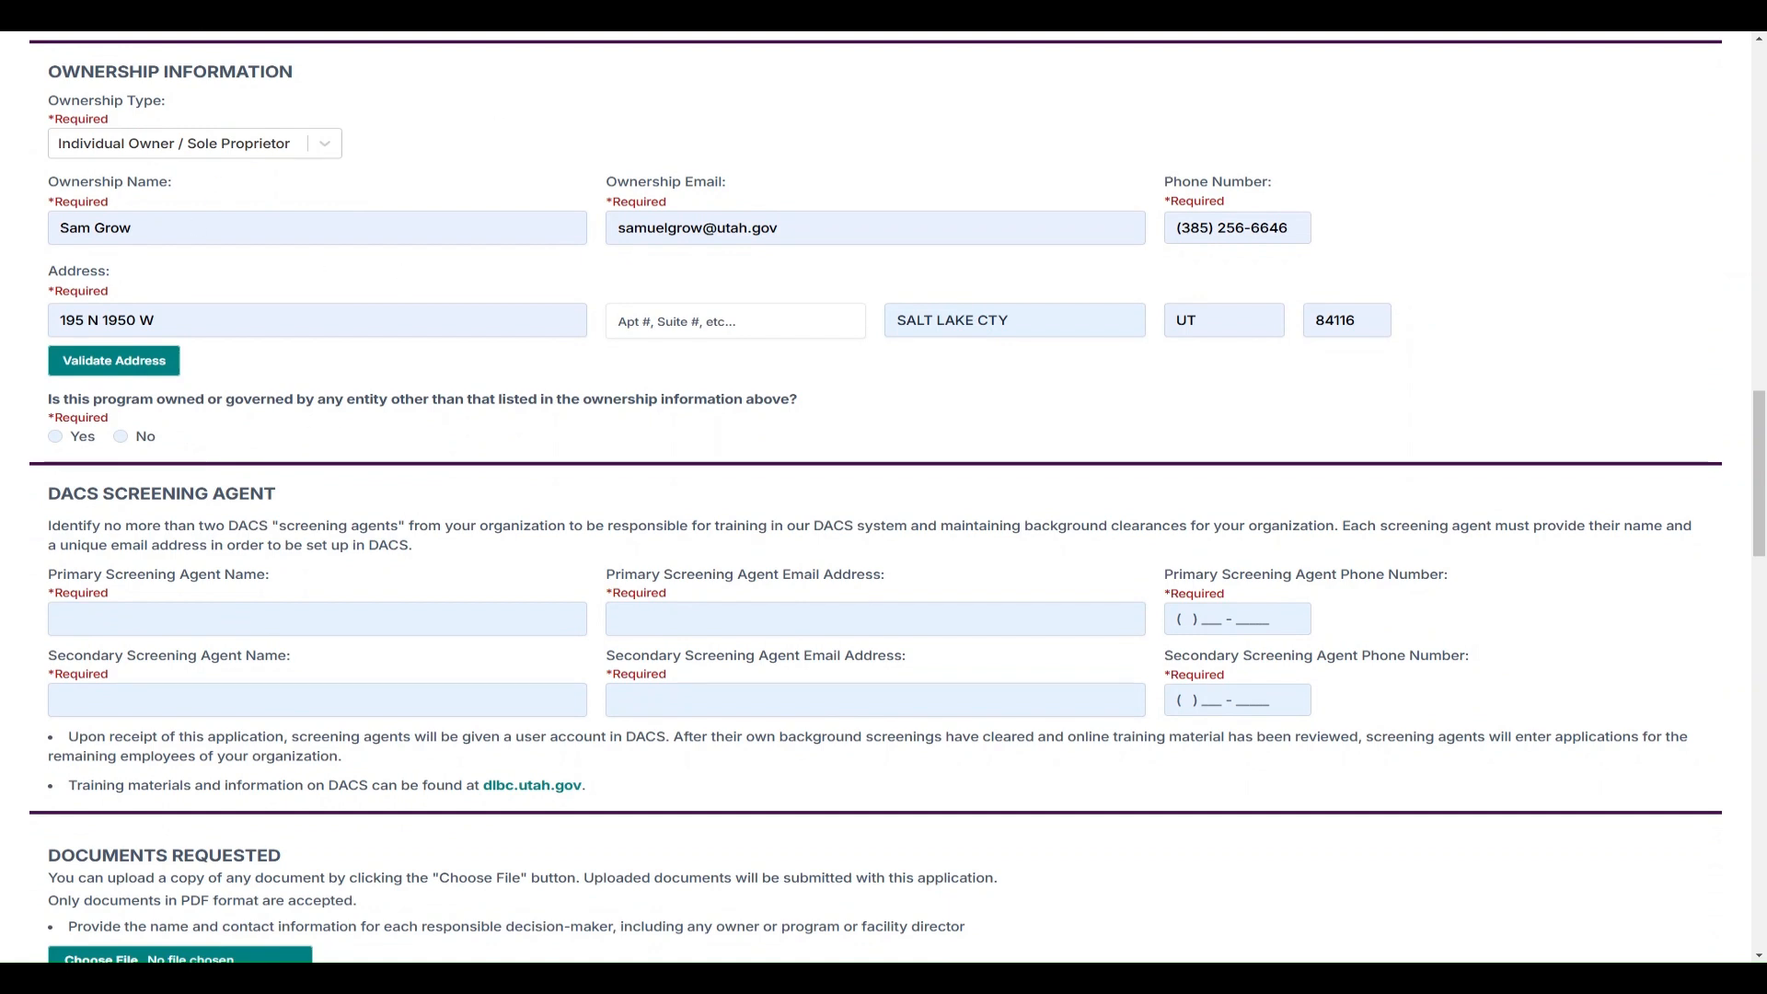
pyautogui.click(66, 441)
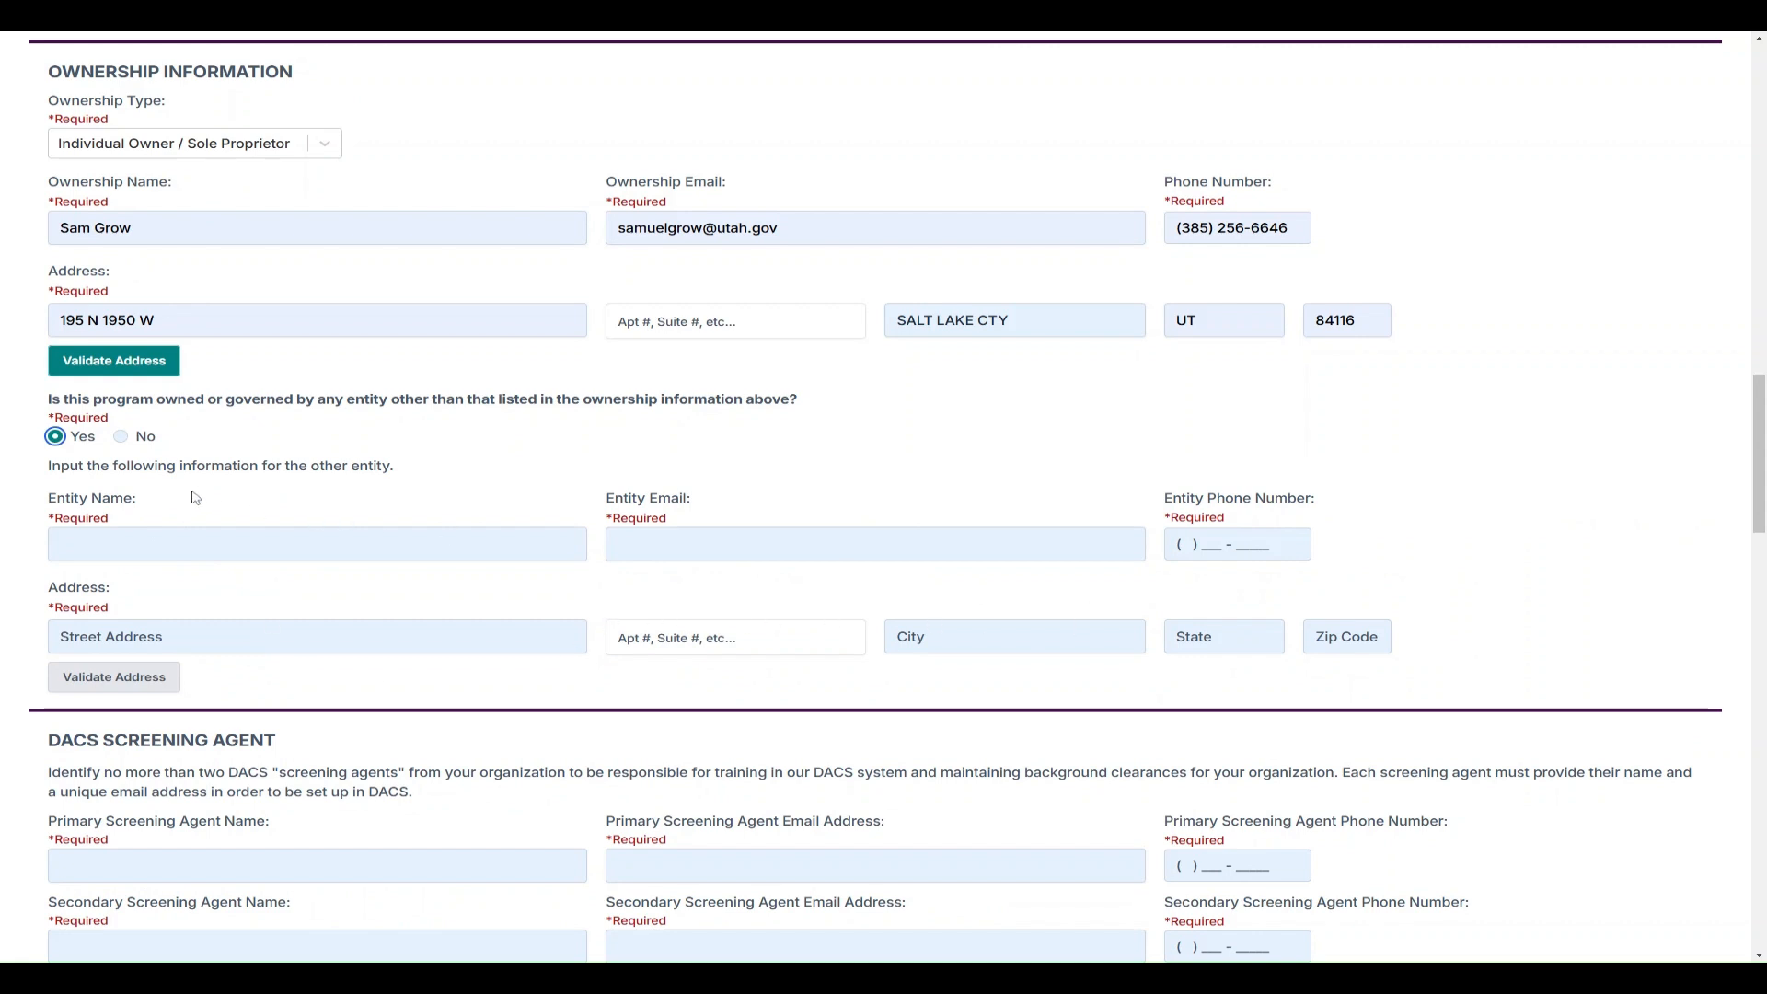
pyautogui.click(141, 440)
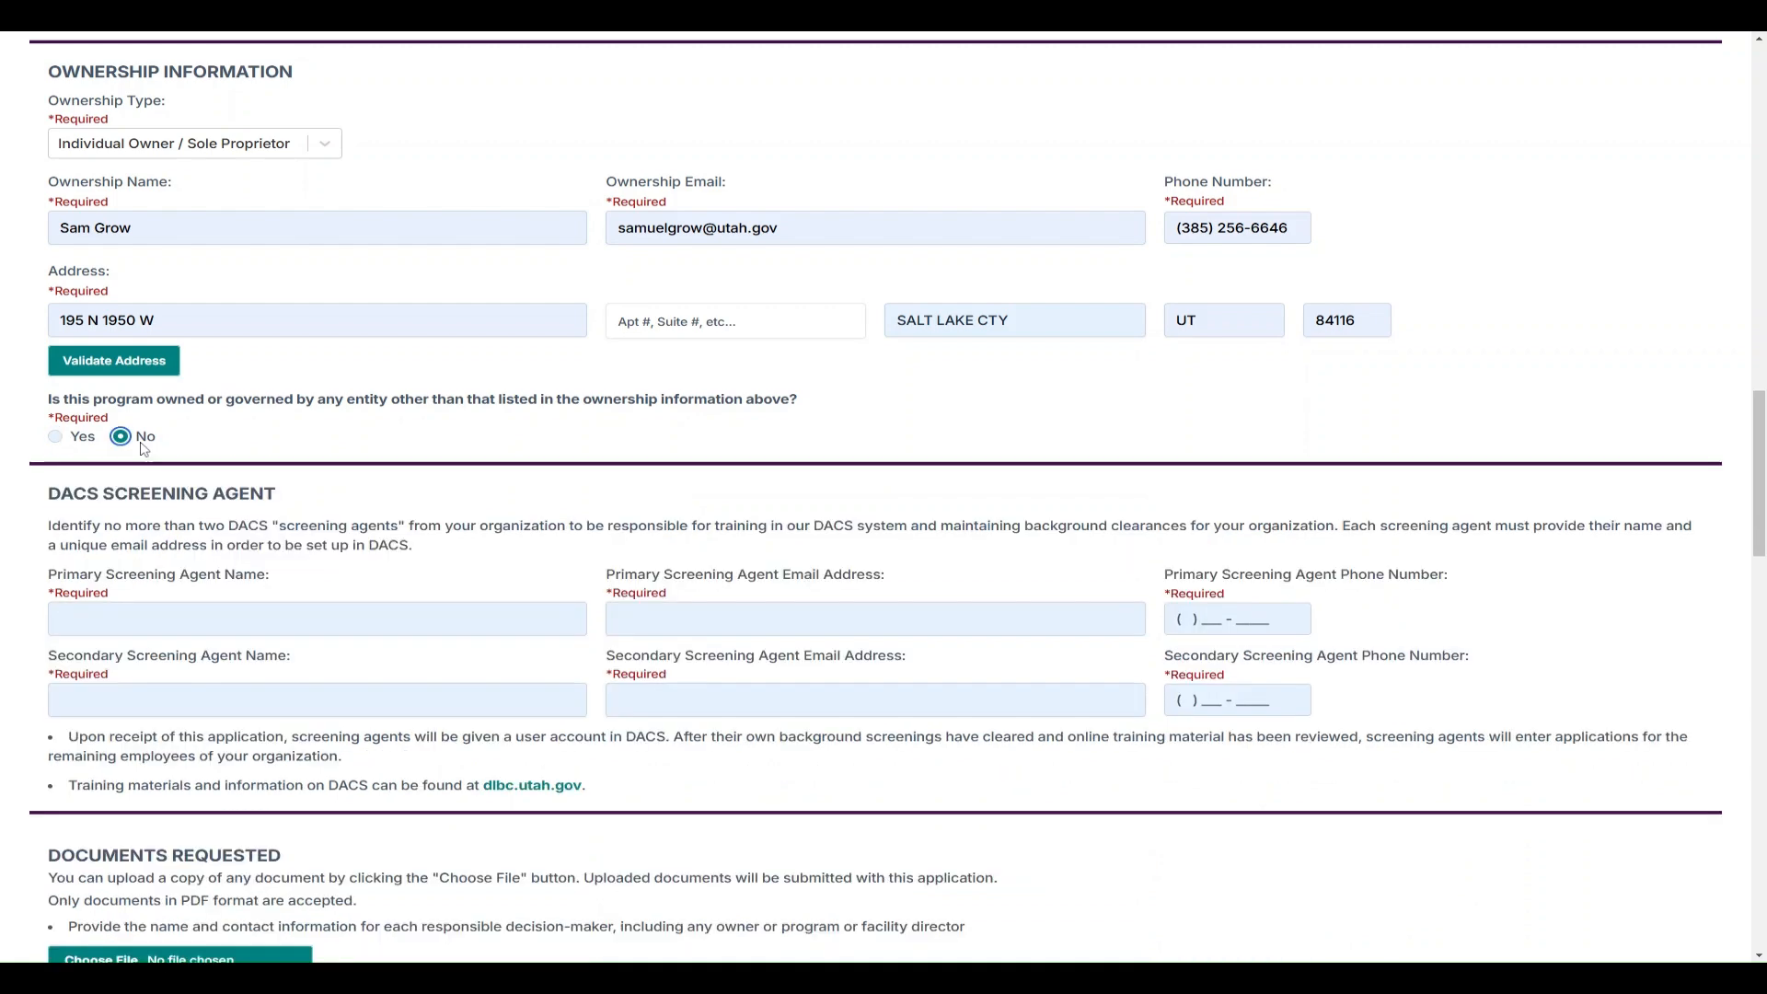
# Enter the primary screening agent's name, e-mail address and phone number
pyautogui.scroll(-3, 497, 471)
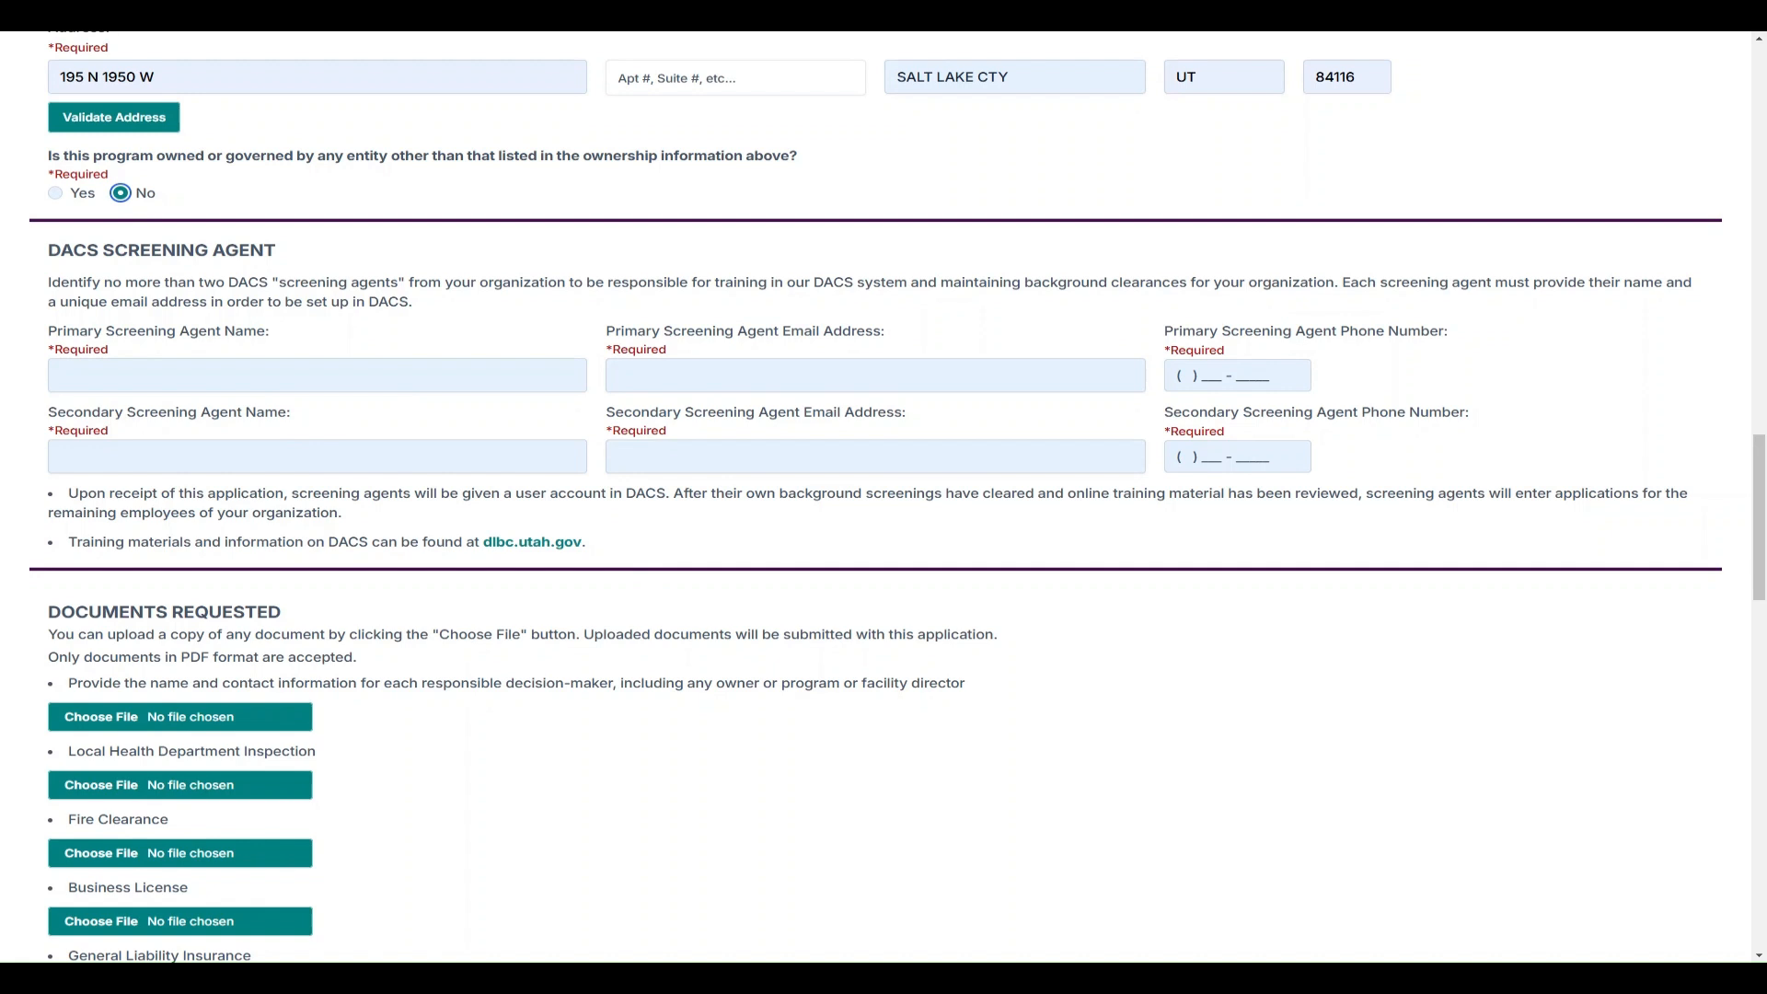
pyautogui.click(355, 379)
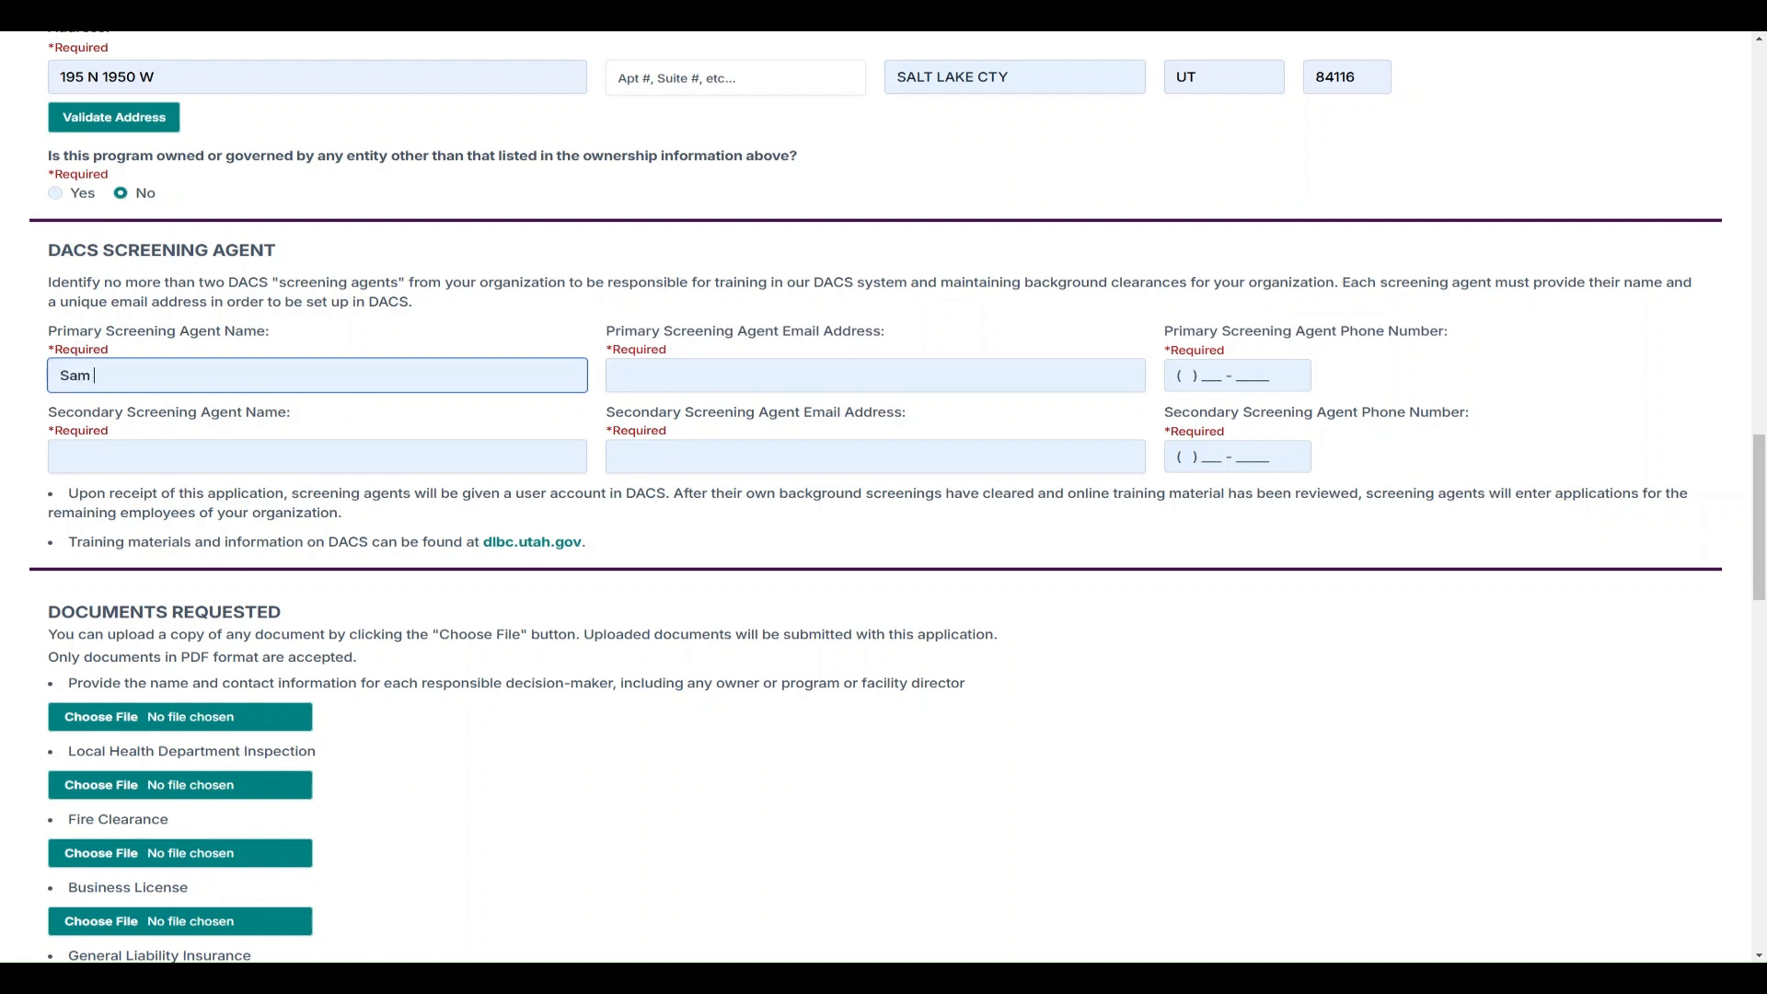
pyautogui.press('Tab')
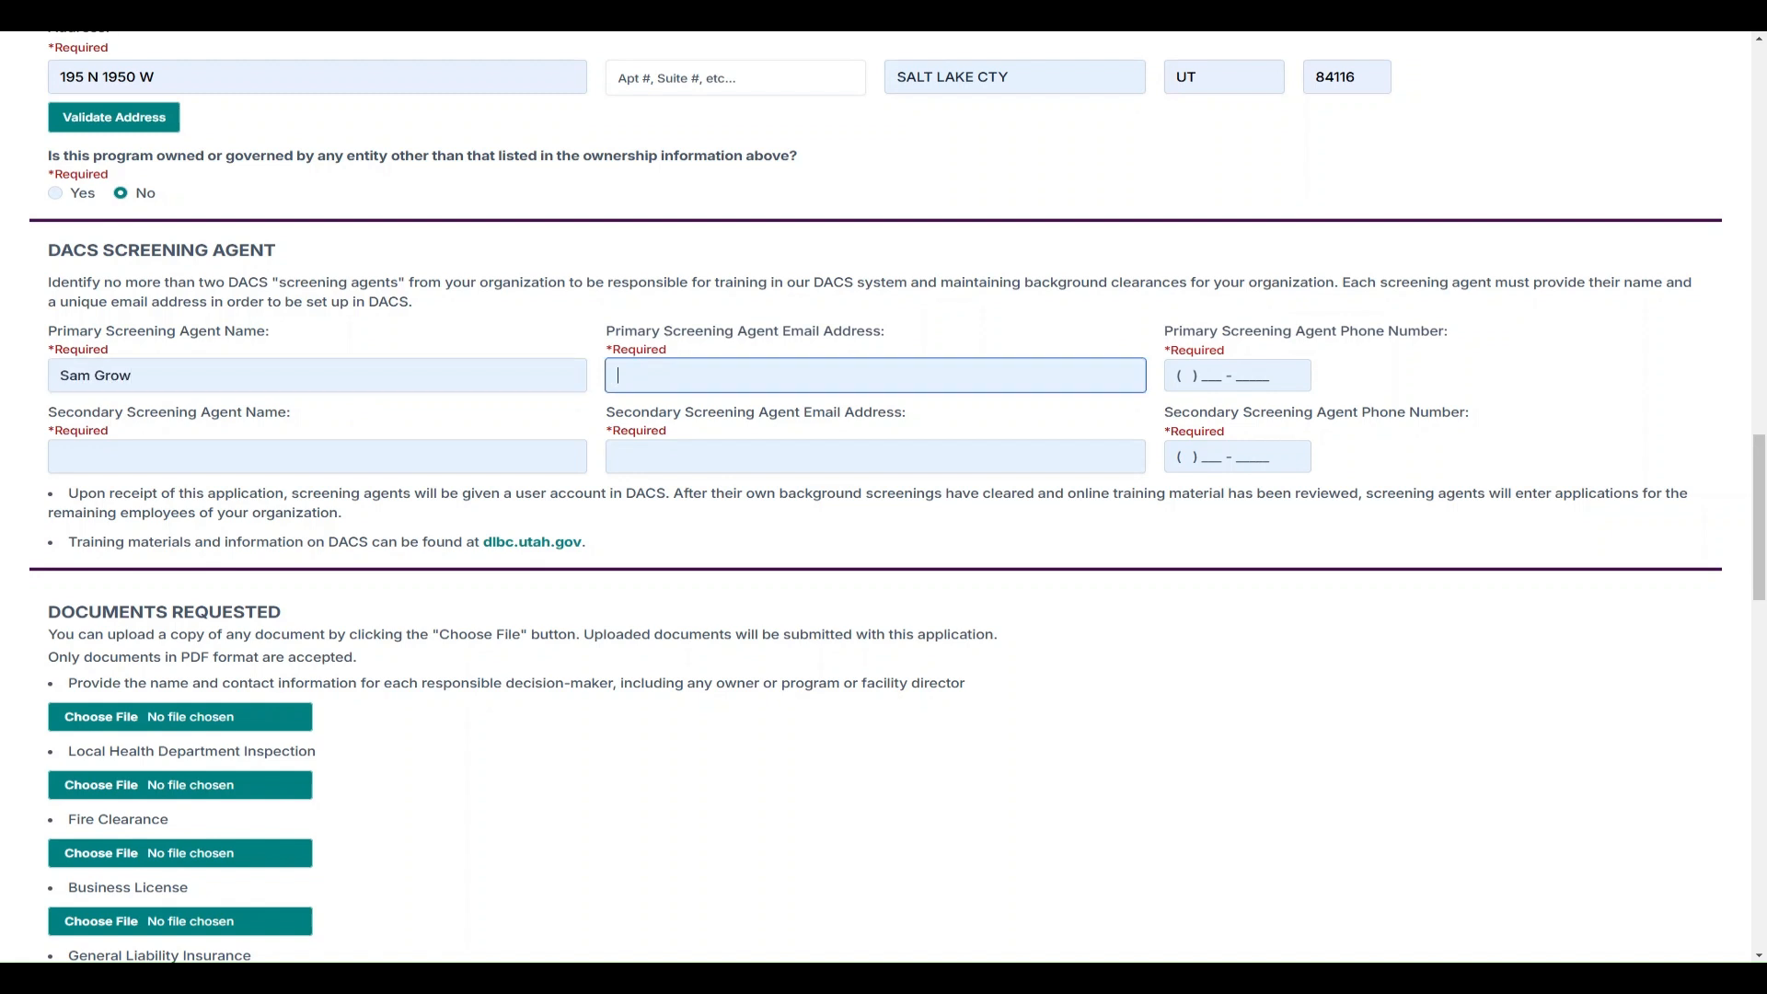
pyautogui.press('Tab')
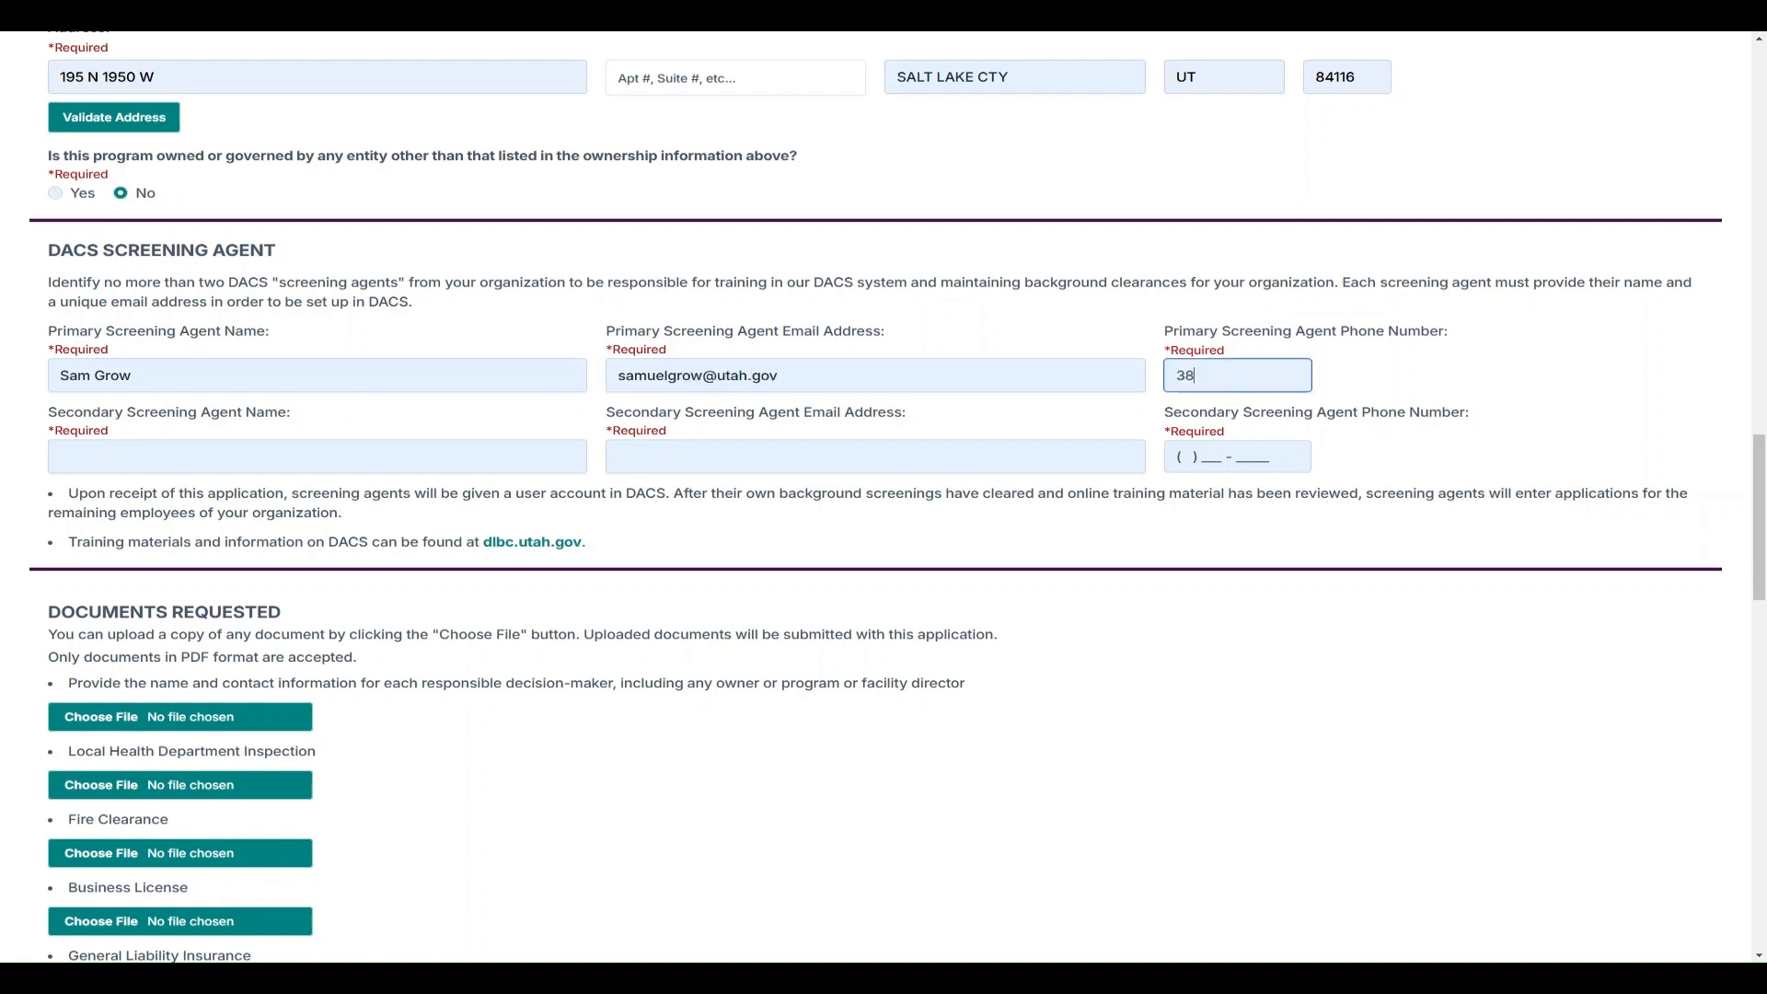
# Enter the secondary screening agent's name, e-mail address and phone number
pyautogui.press('Tab')
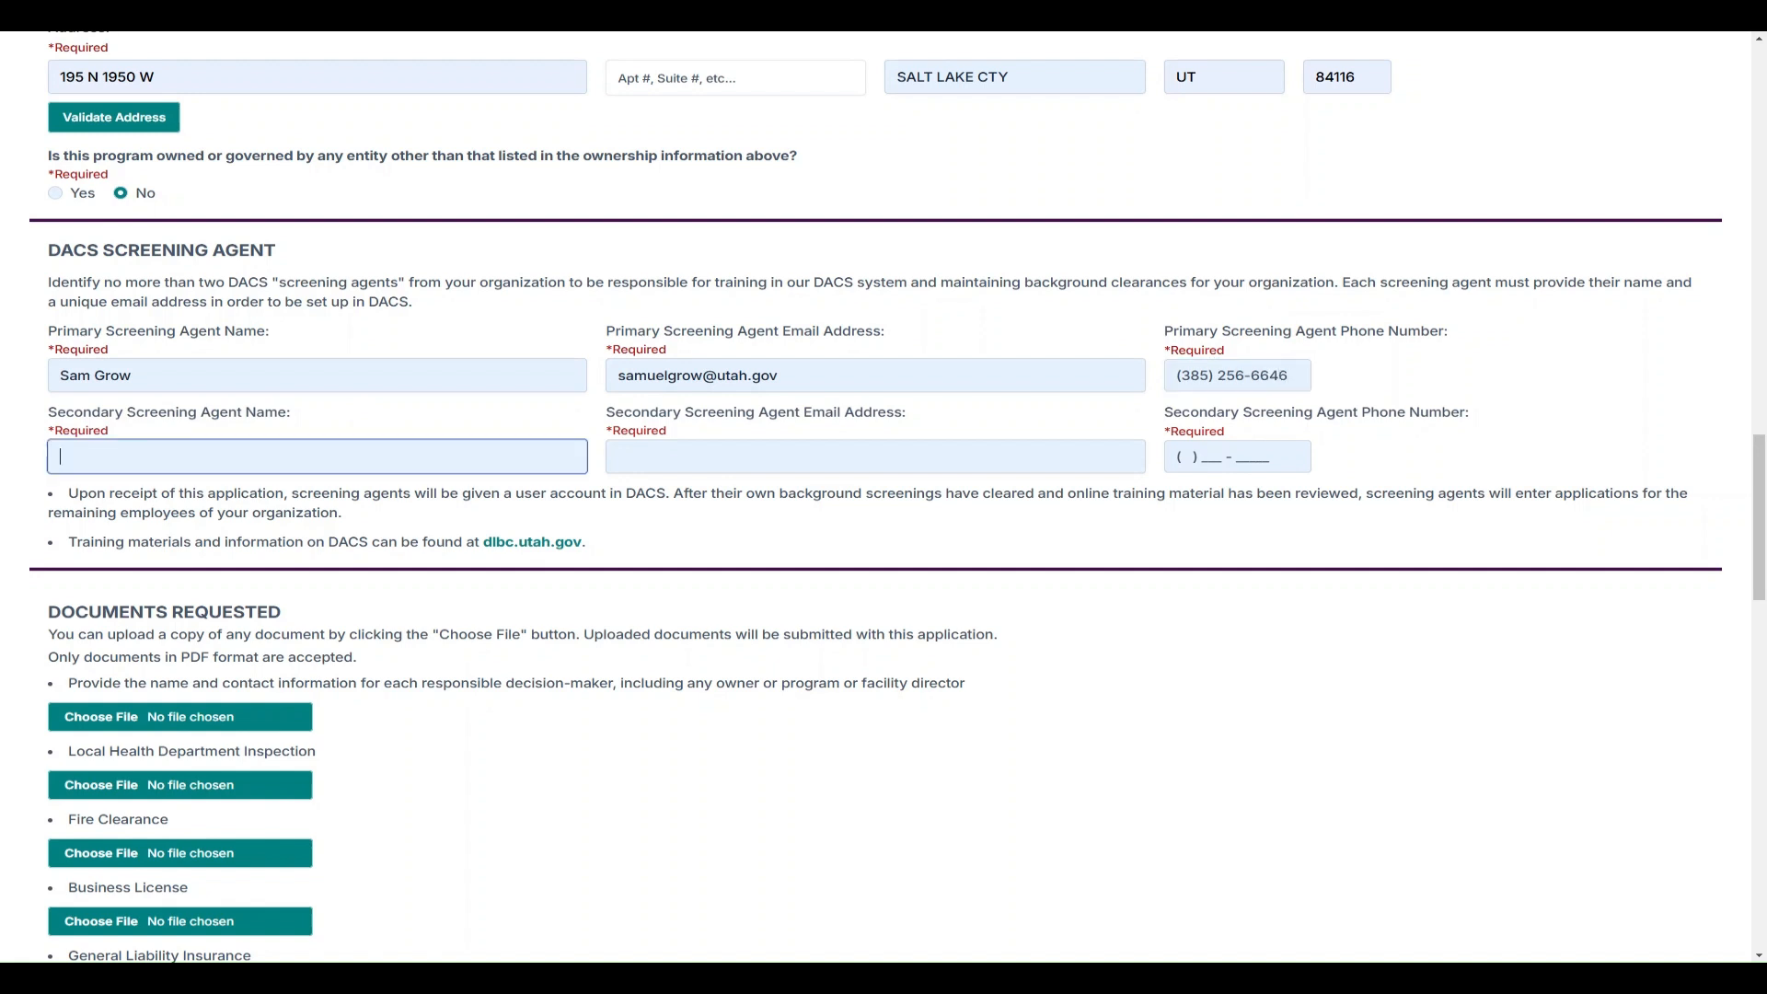
pyautogui.write('Jane Doe')
pyautogui.press('Tab')
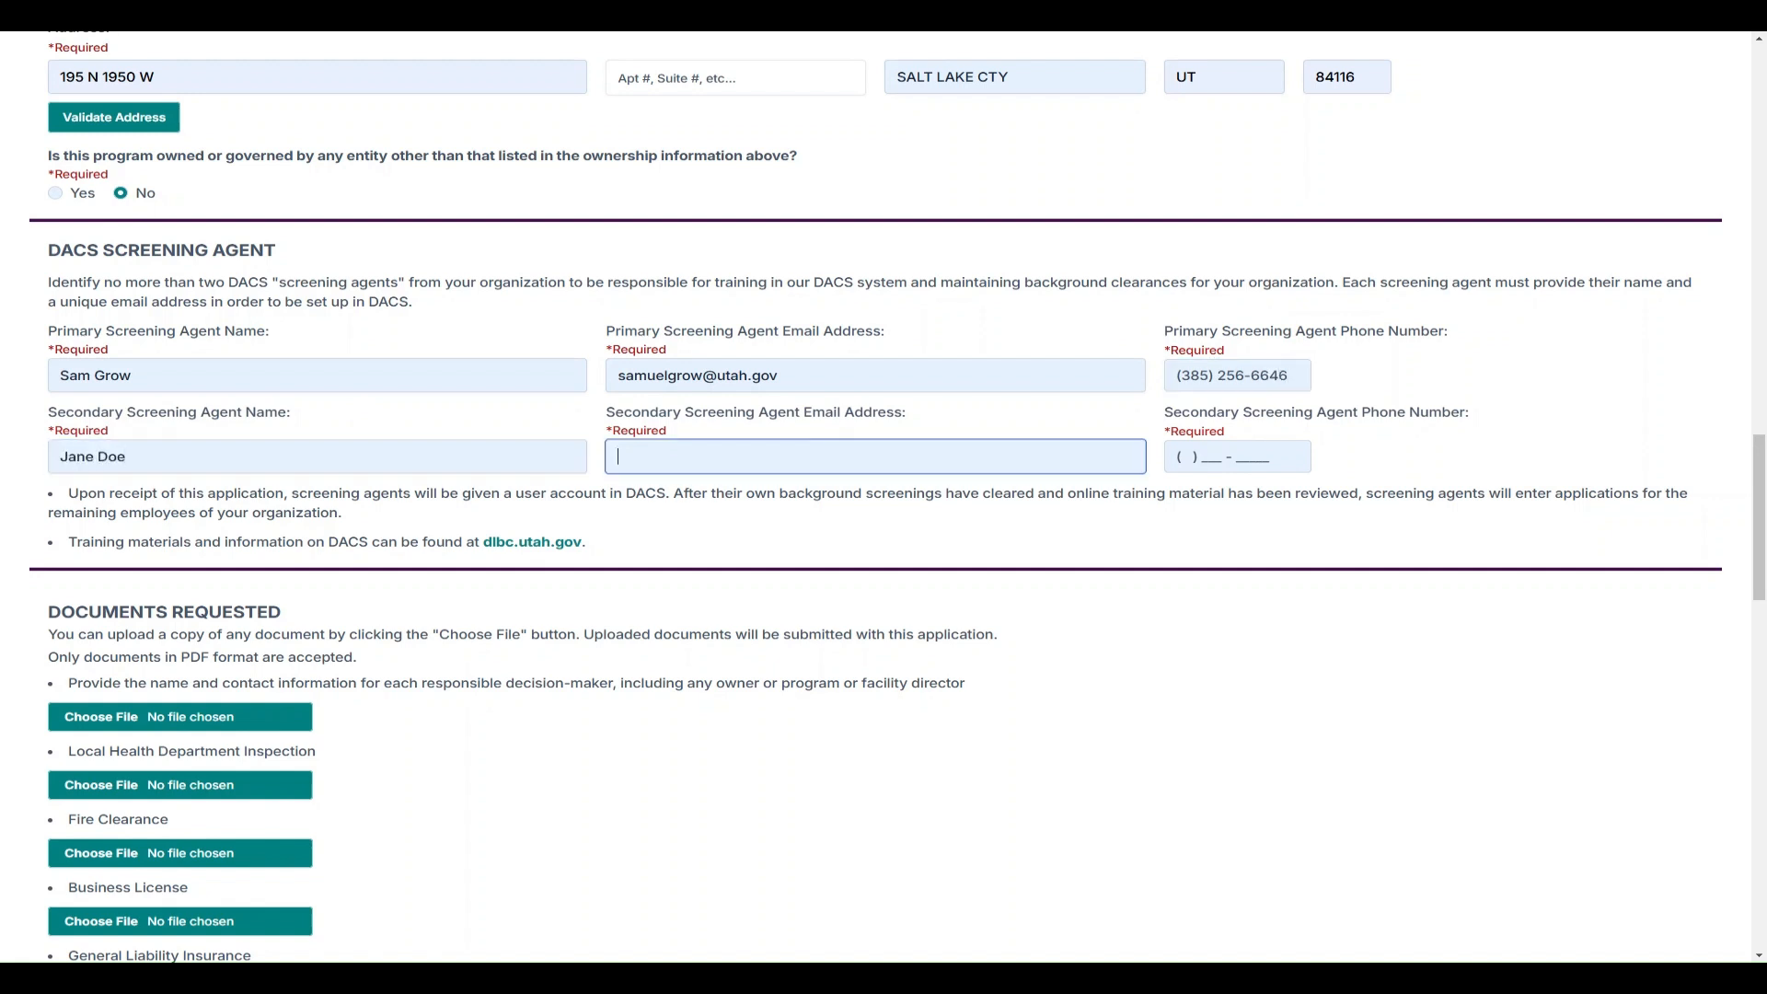
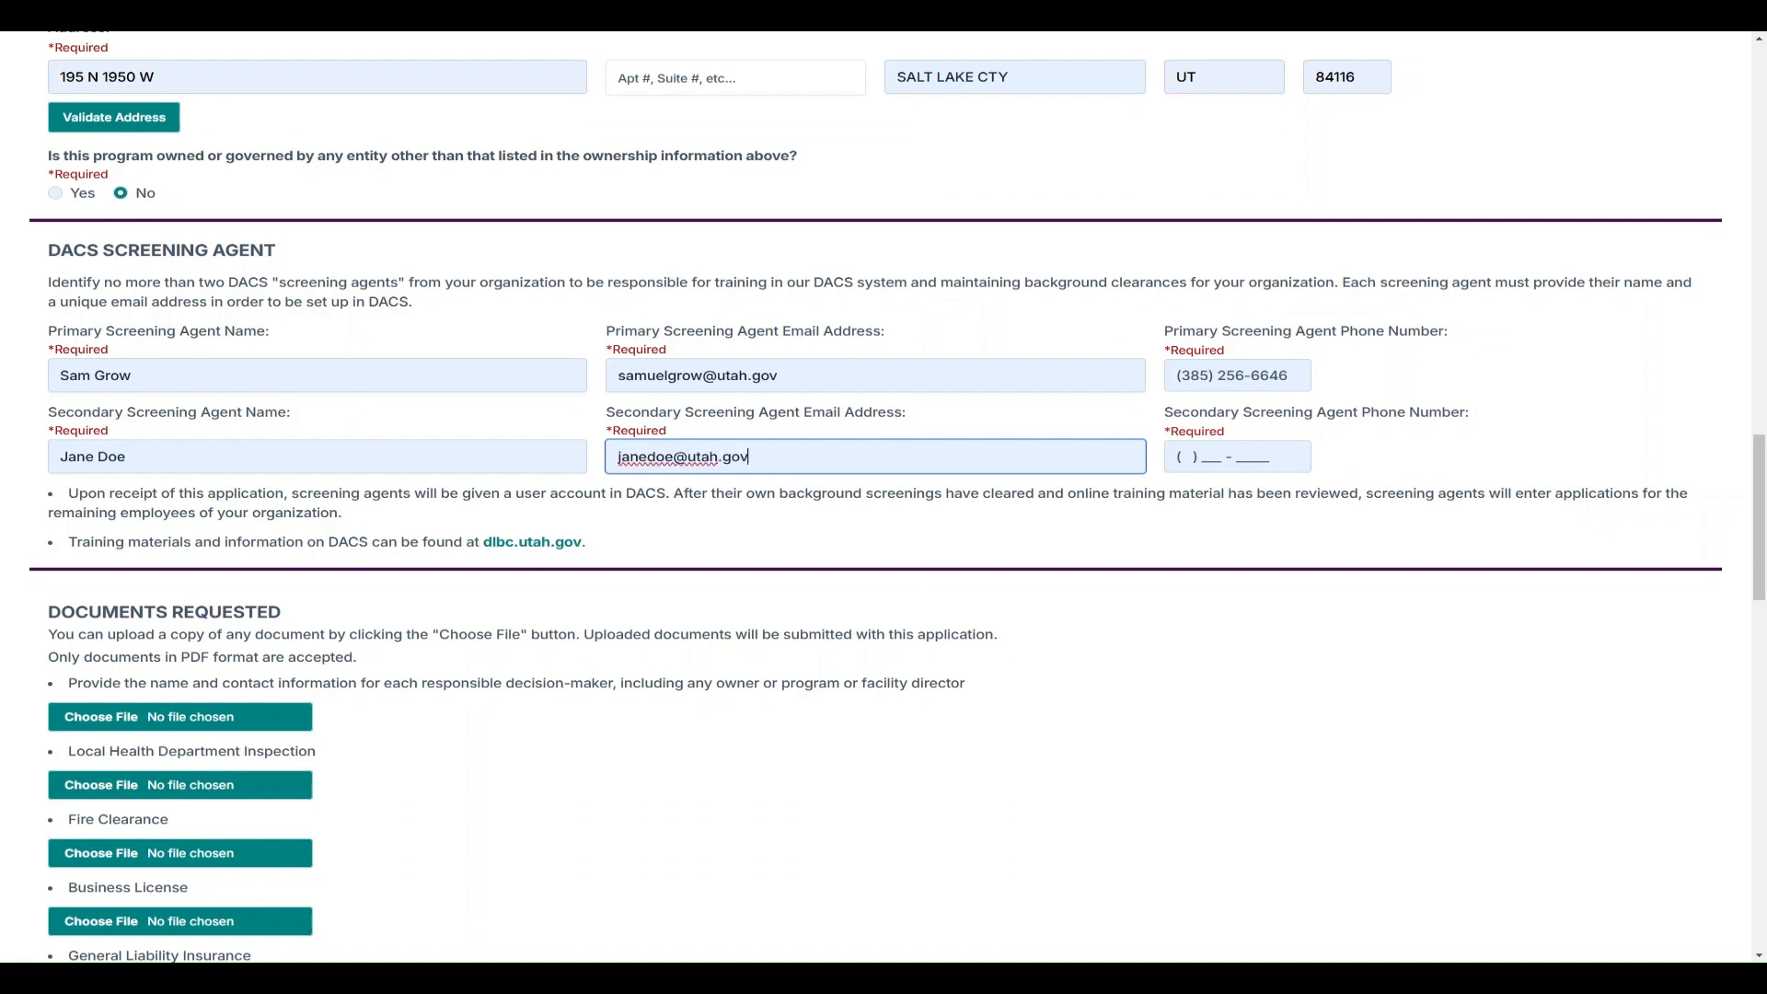
pyautogui.press('Tab')
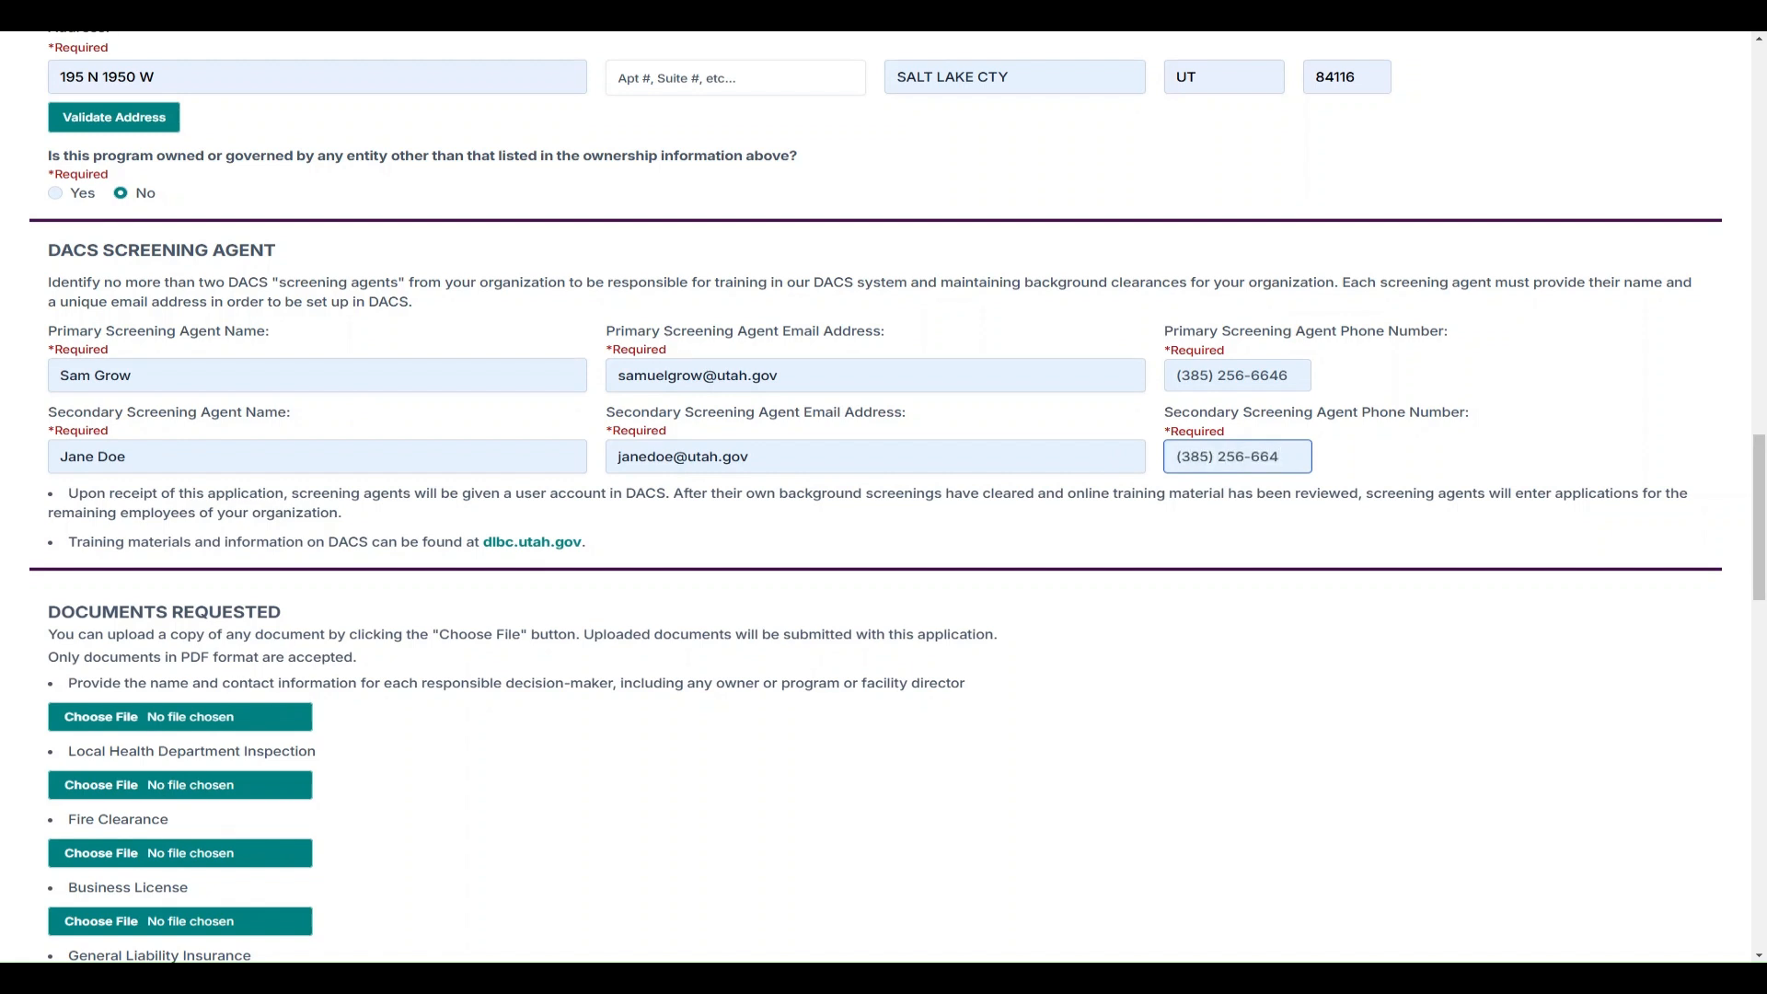
pyautogui.click(429, 513)
pyautogui.scroll(-1, 875, 497)
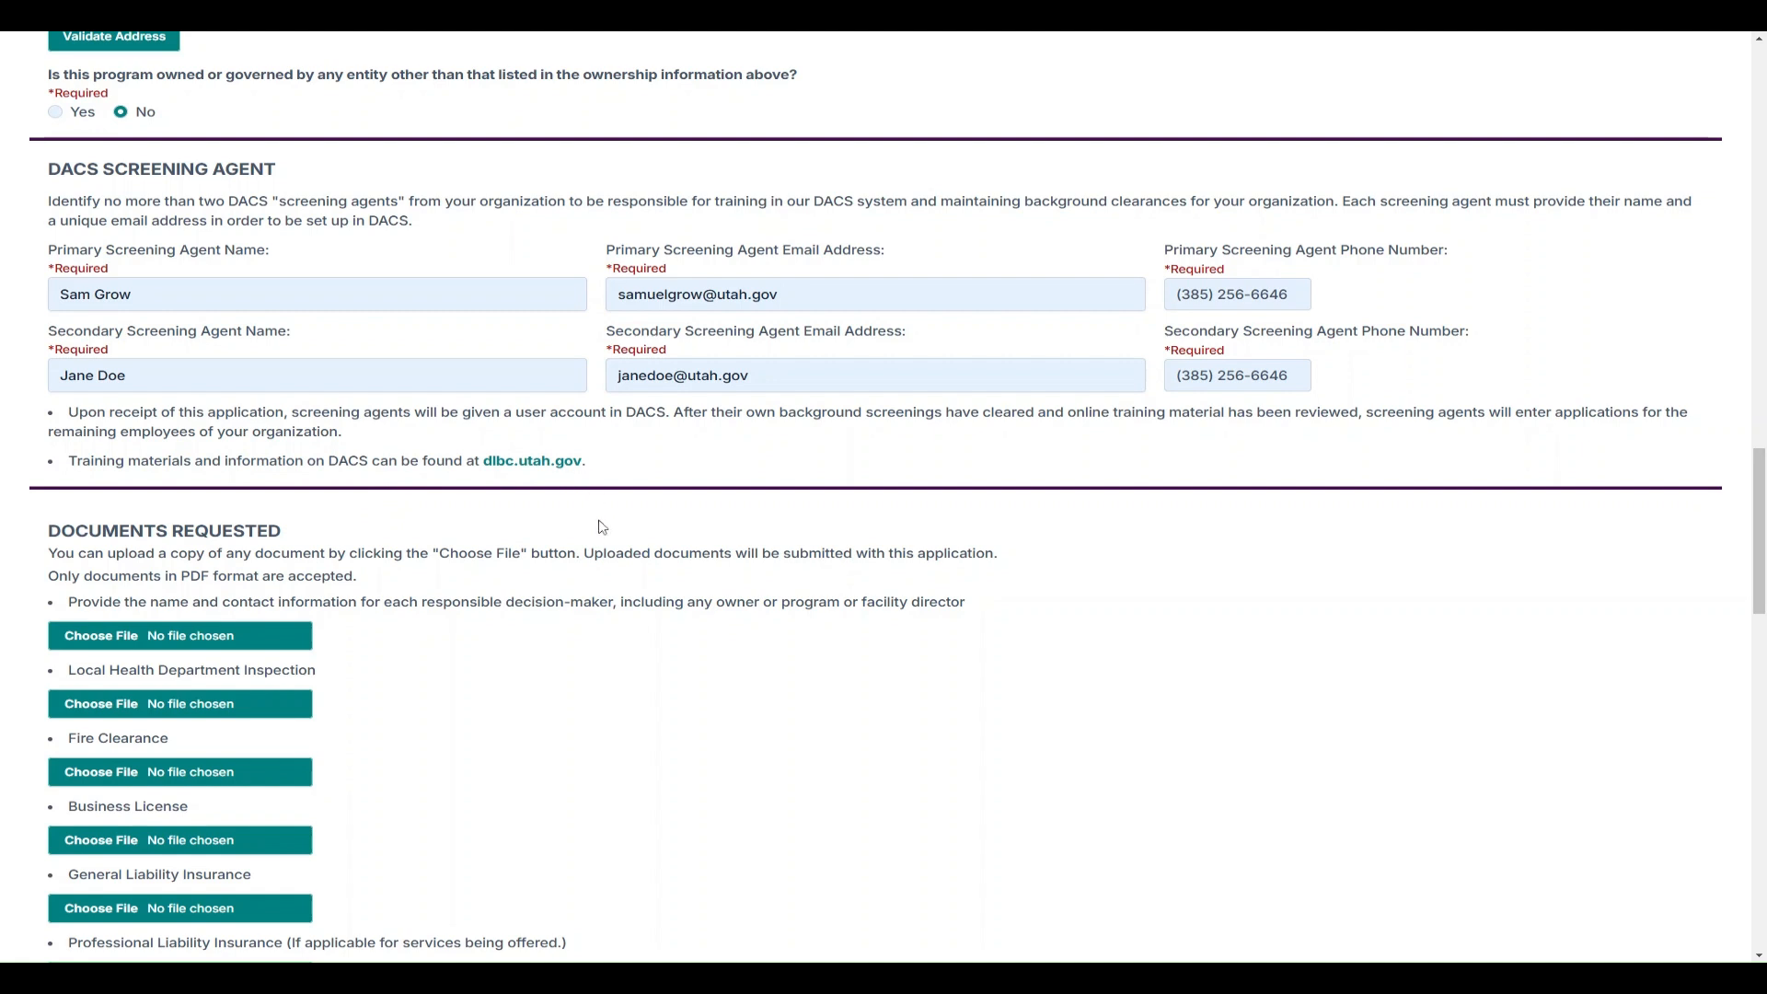
pyautogui.scroll(-4, 600, 525)
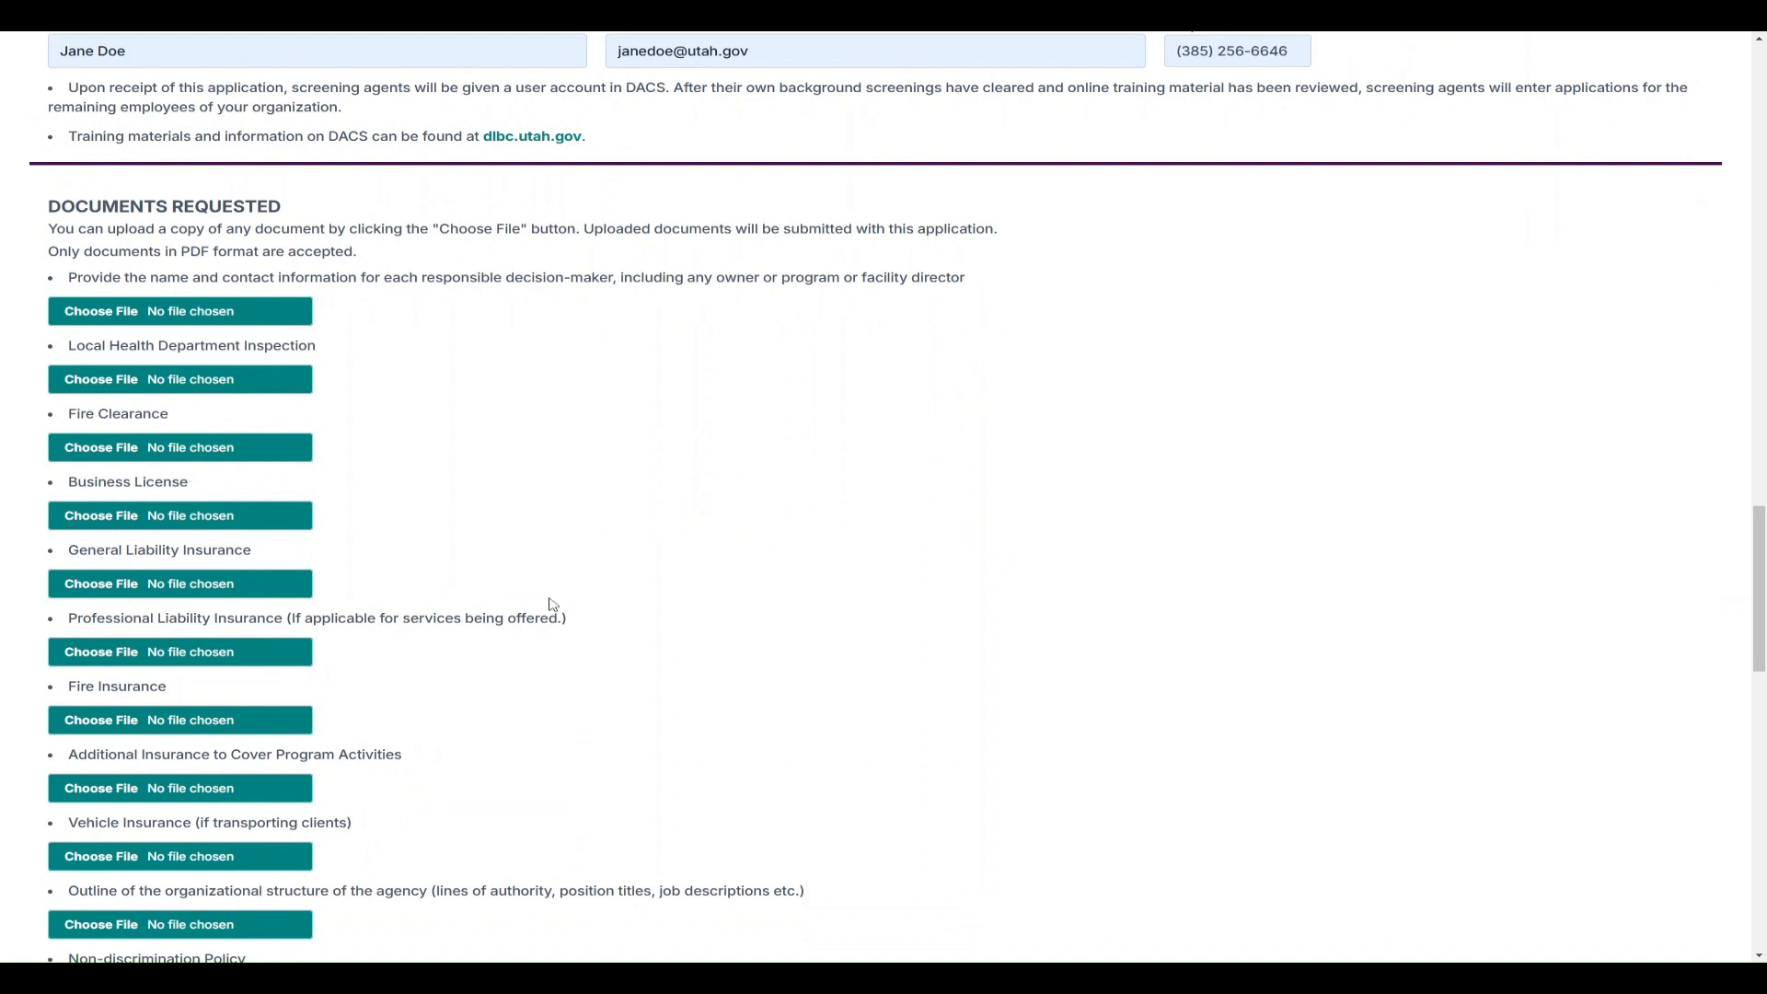
pyautogui.scroll(-1, 939, 543)
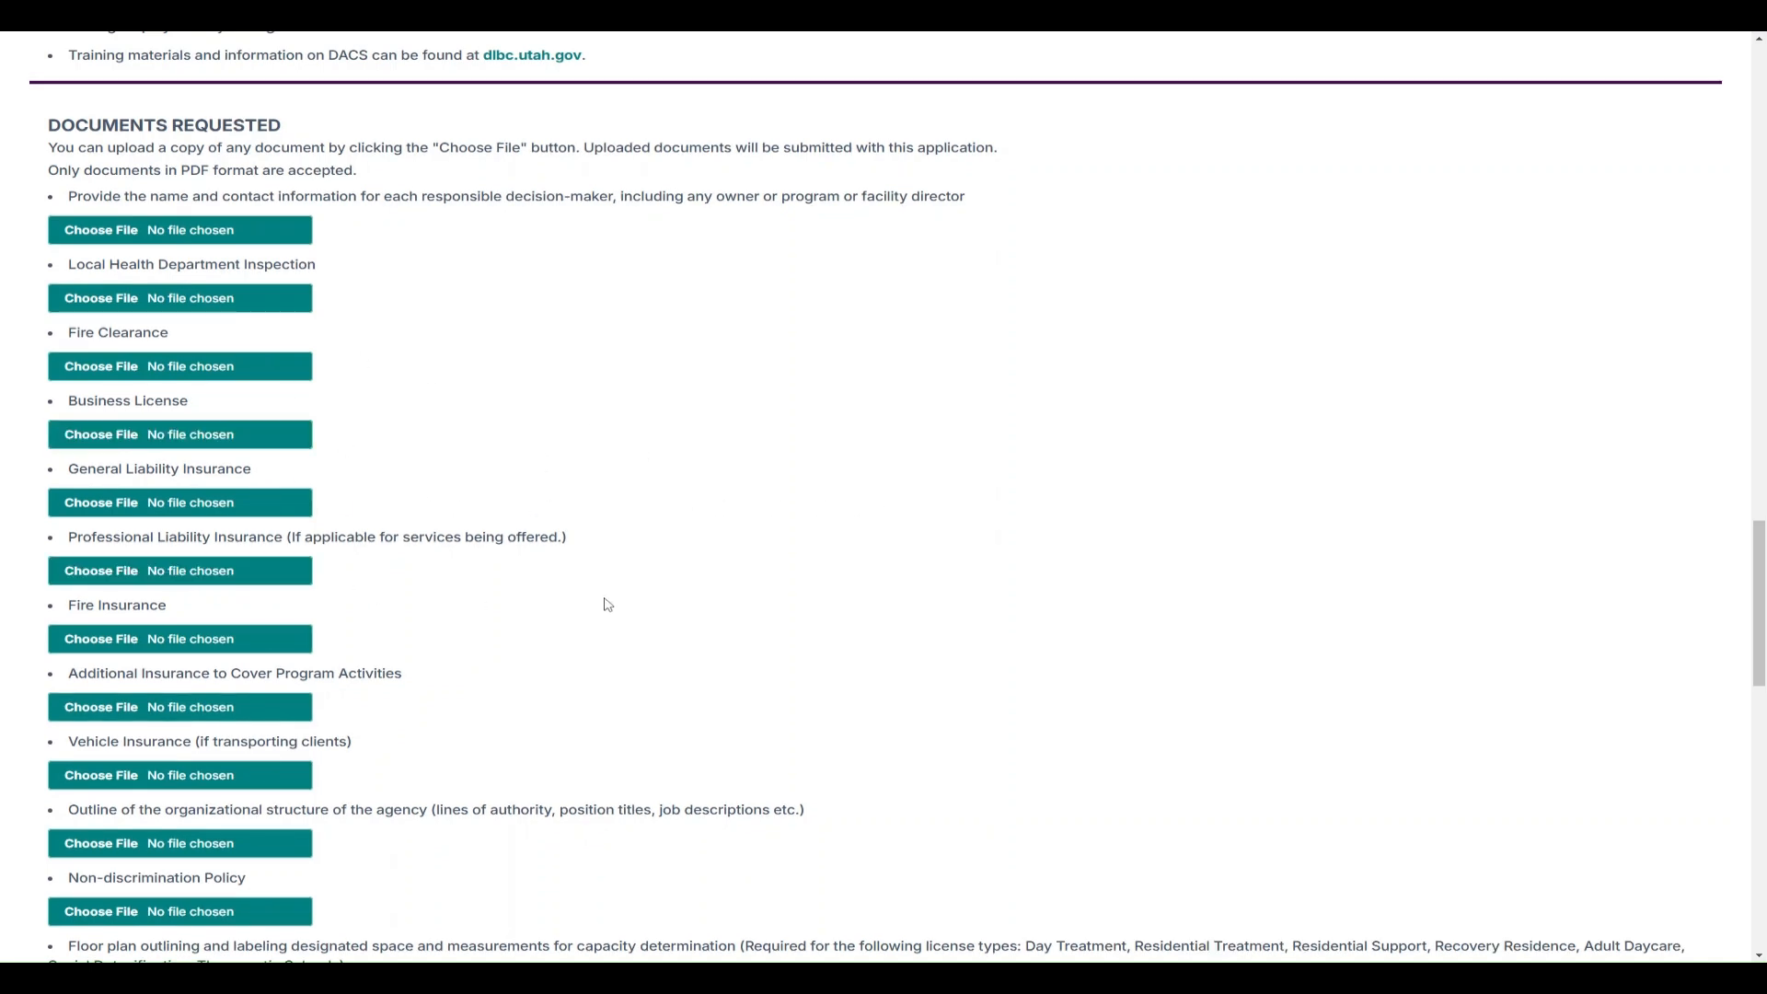
pyautogui.scroll(1, 608, 604)
pyautogui.scroll(-1, 607, 605)
pyautogui.scroll(-1, 624, 614)
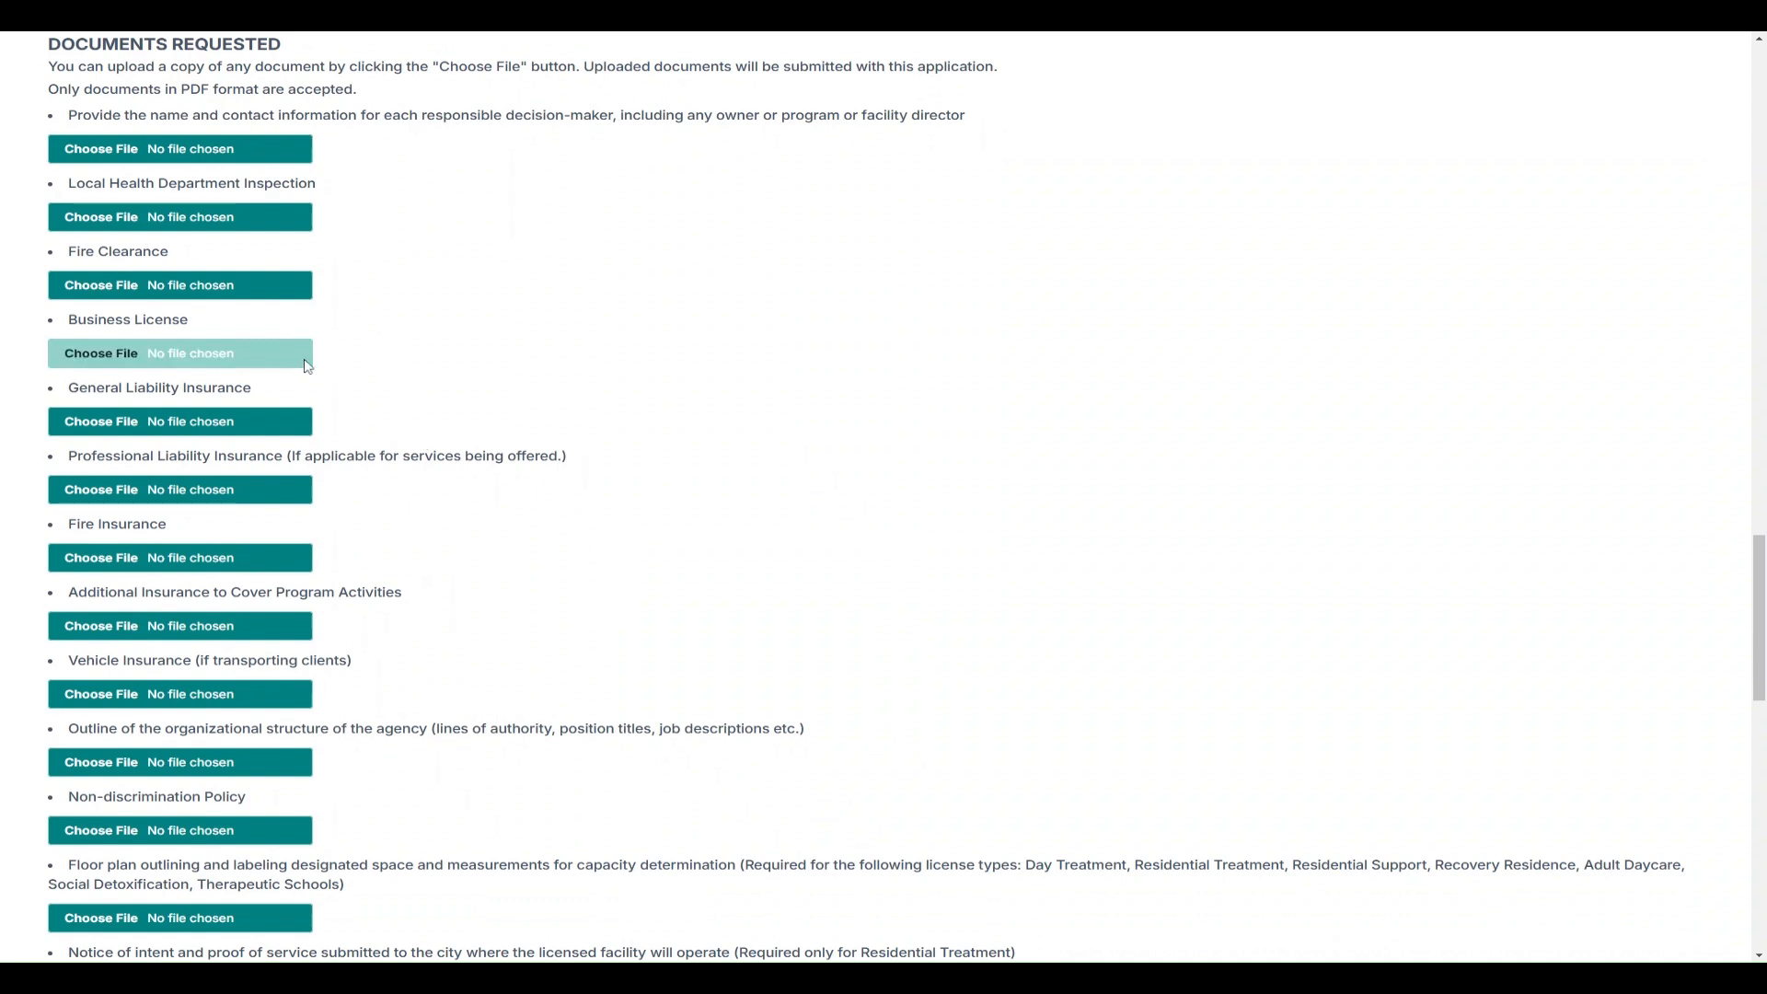
pyautogui.scroll(-1, 818, 572)
pyautogui.scroll(-1, 817, 572)
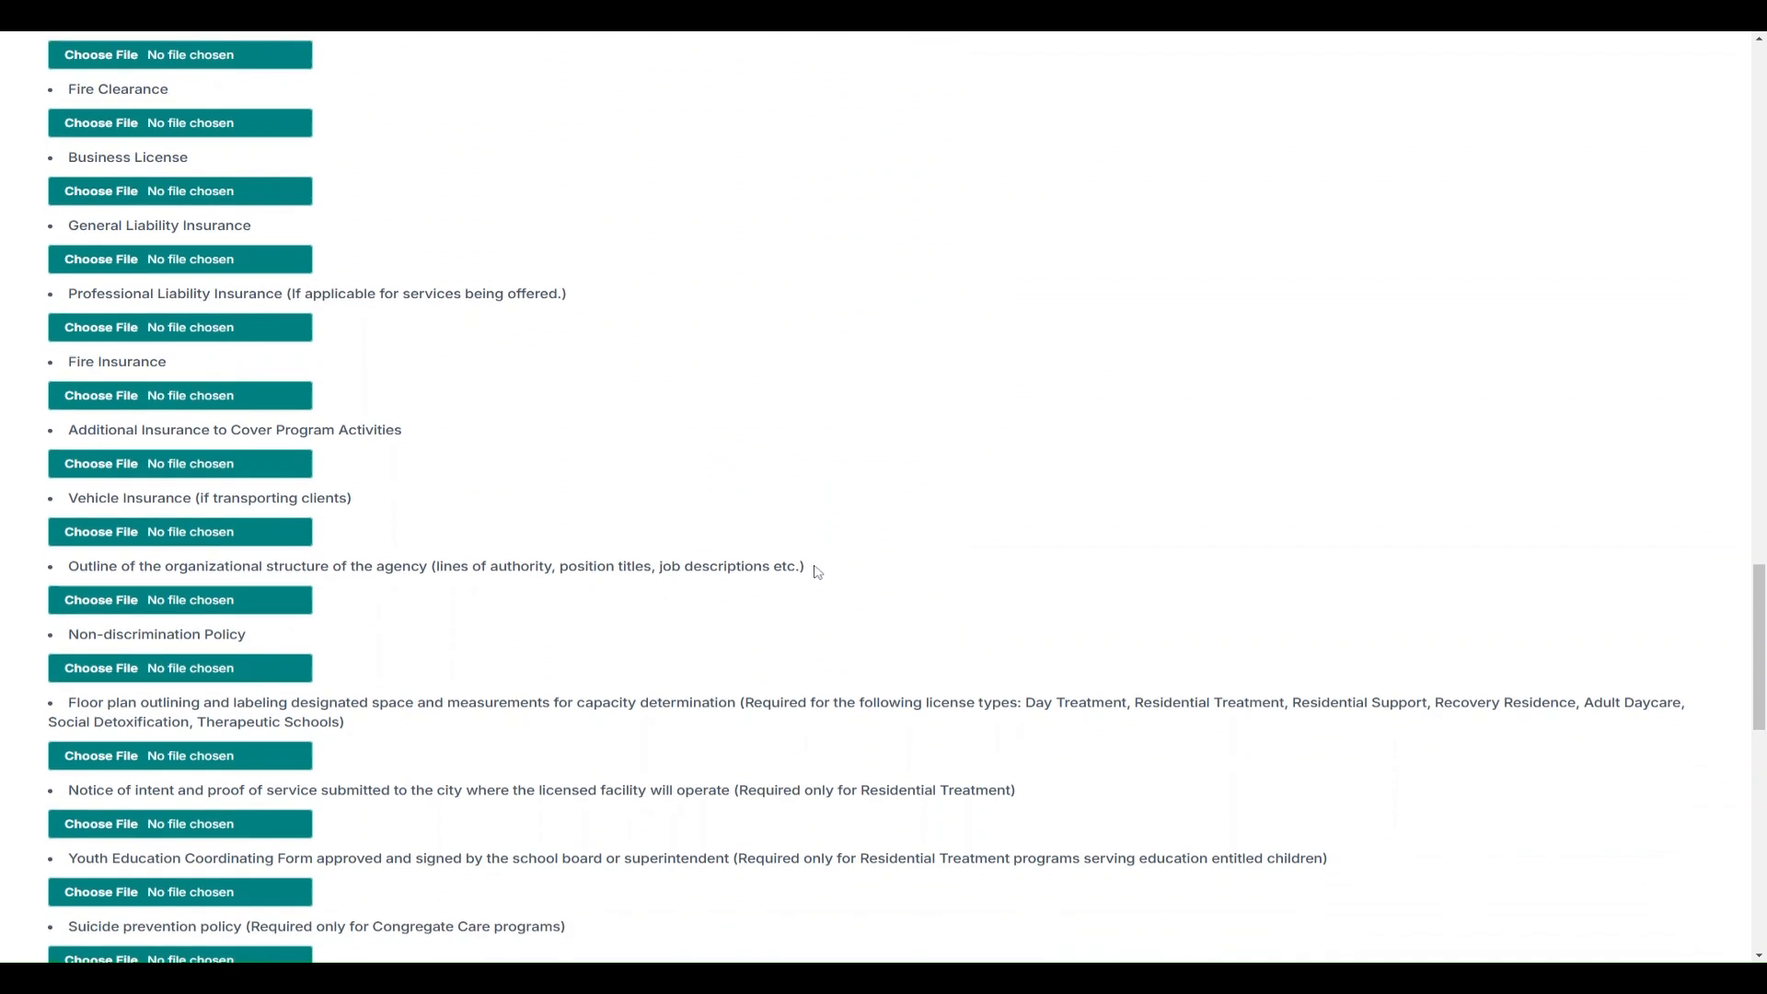
pyautogui.scroll(-5, 817, 571)
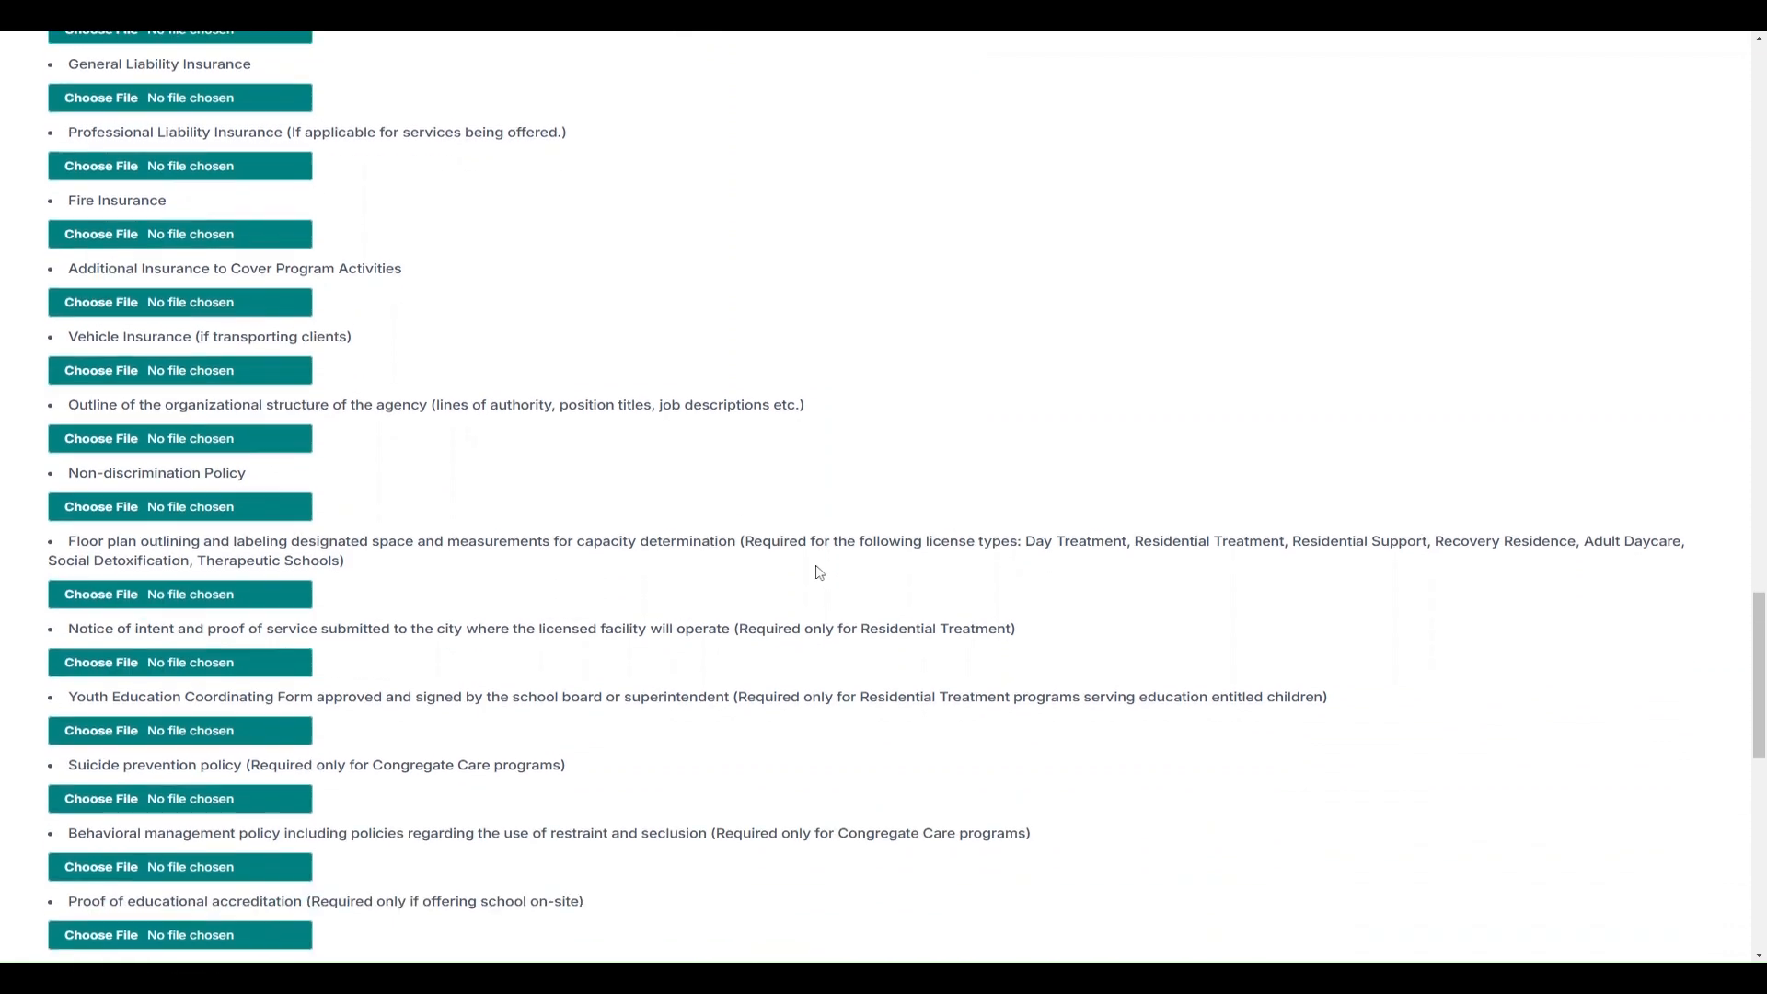
pyautogui.scroll(-4, 674, 585)
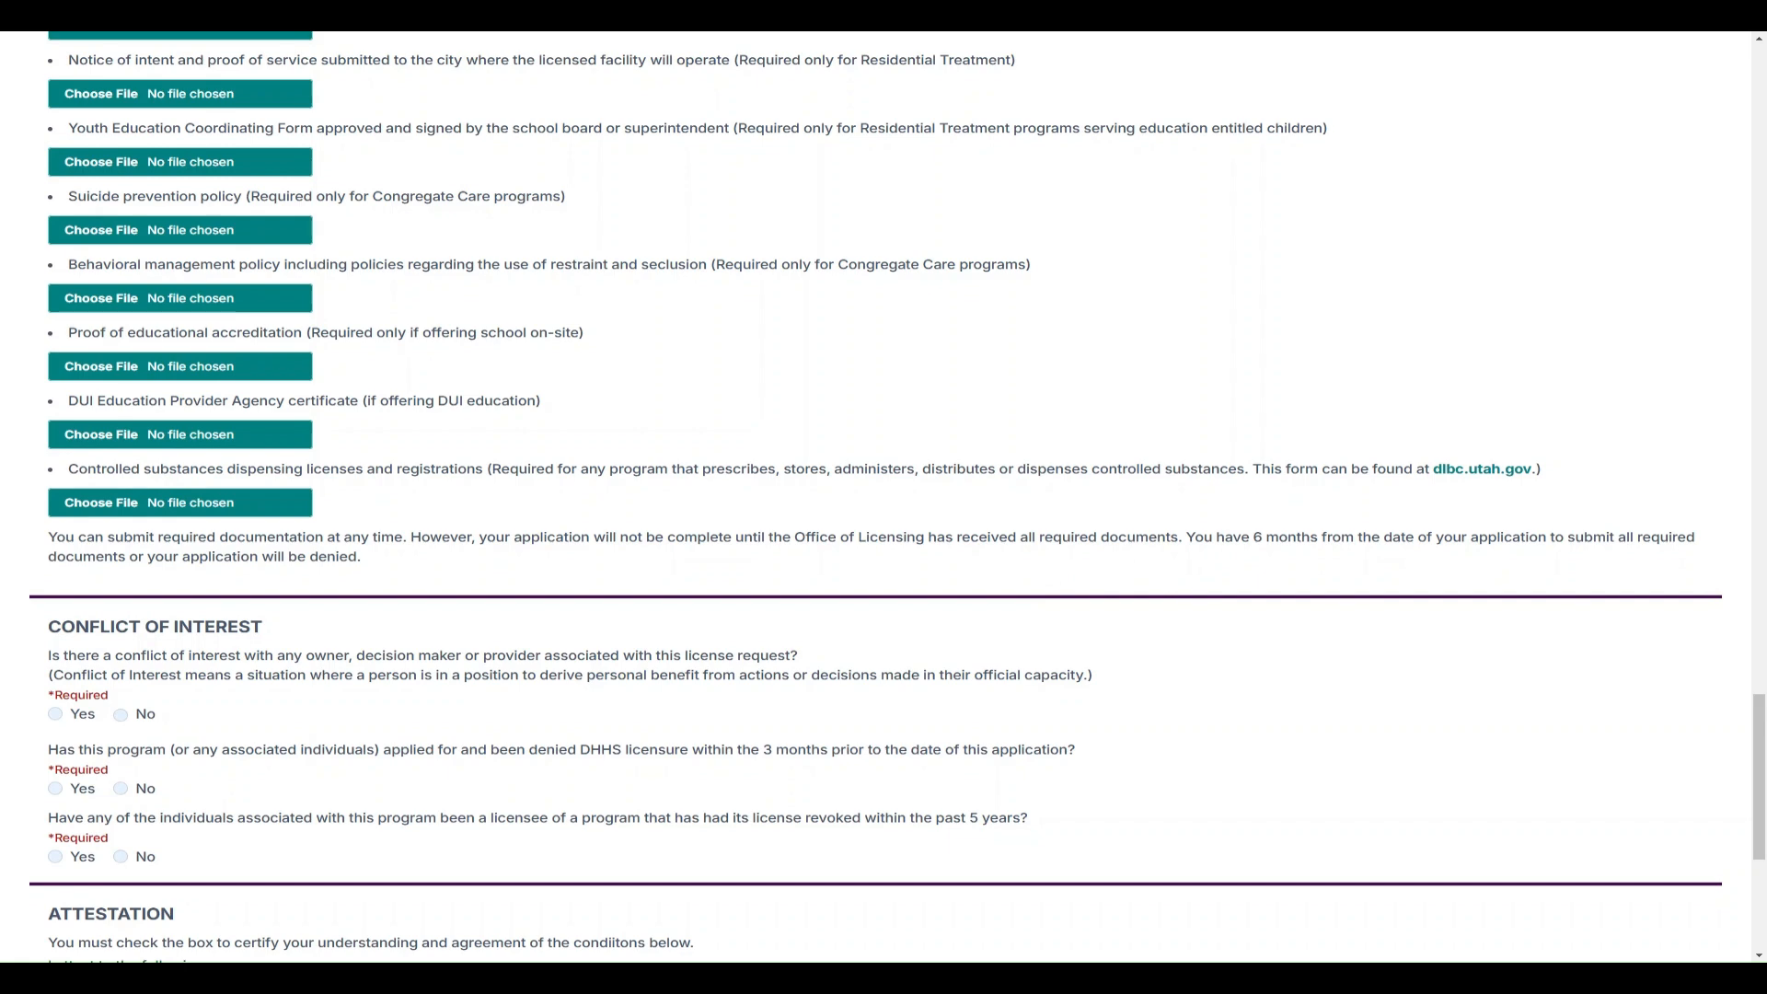
# Answer No to the conflict-of-interest, prior licensure denial and revoked-license questions
pyautogui.scroll(-4, 1043, 591)
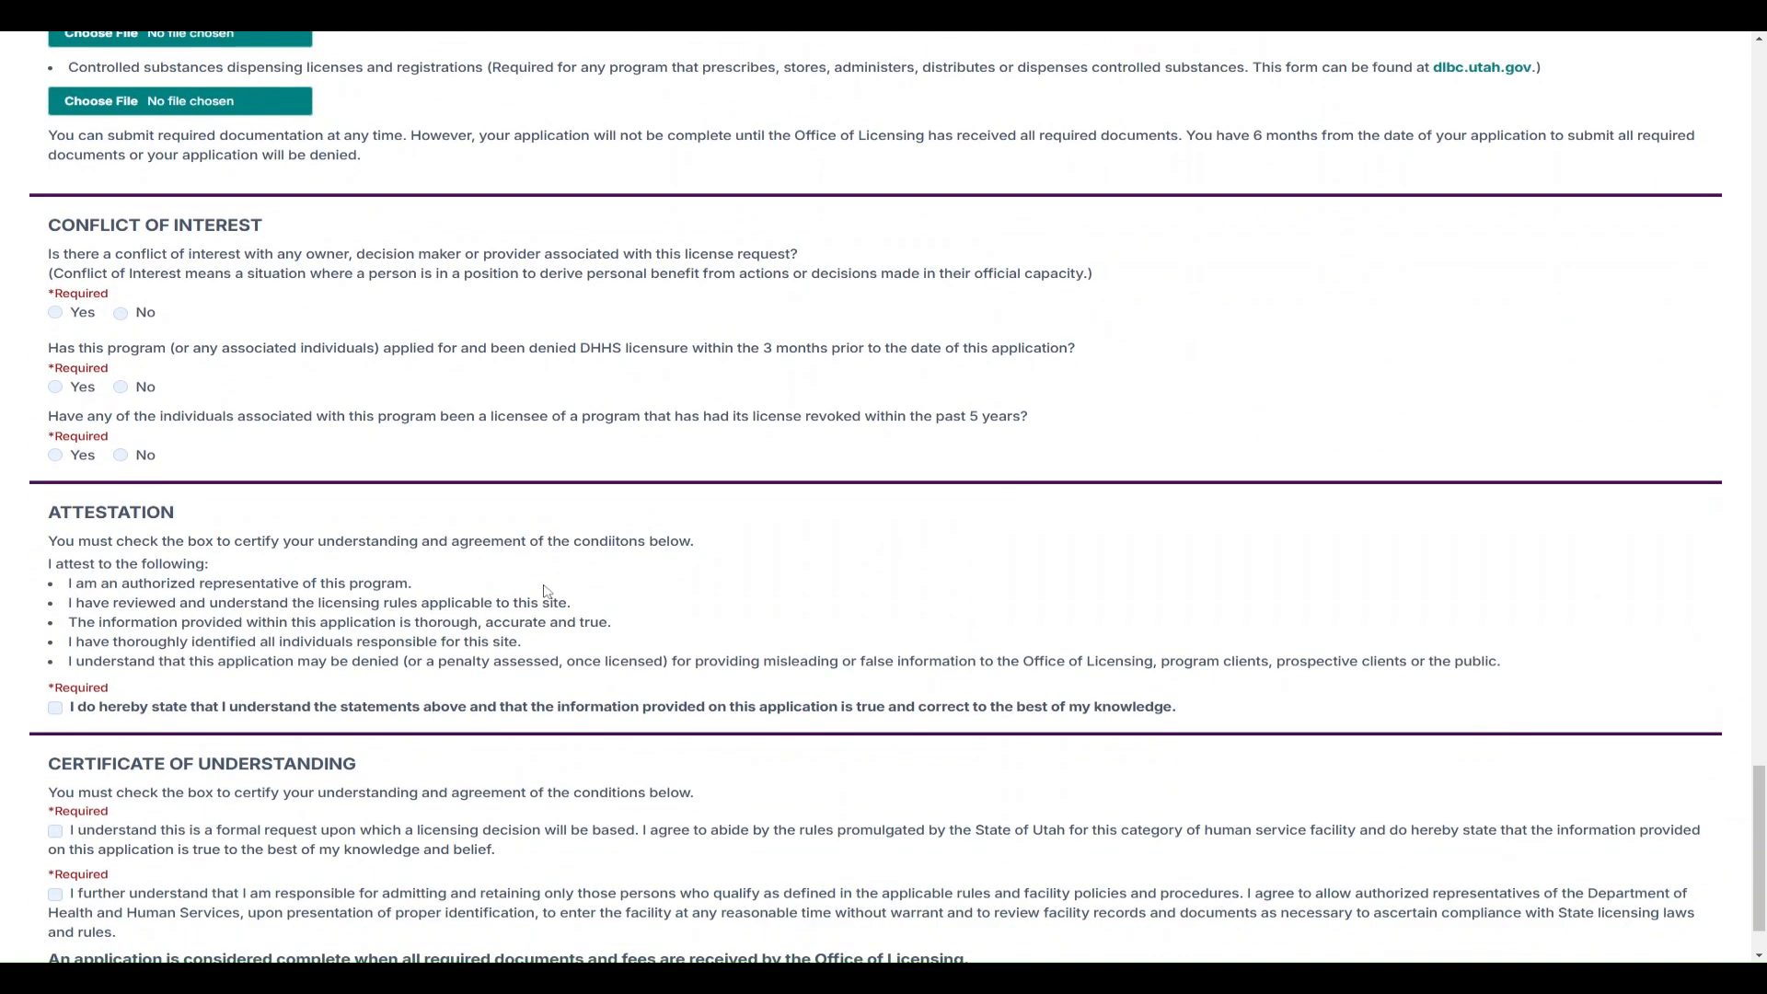
pyautogui.scroll(-1, 546, 590)
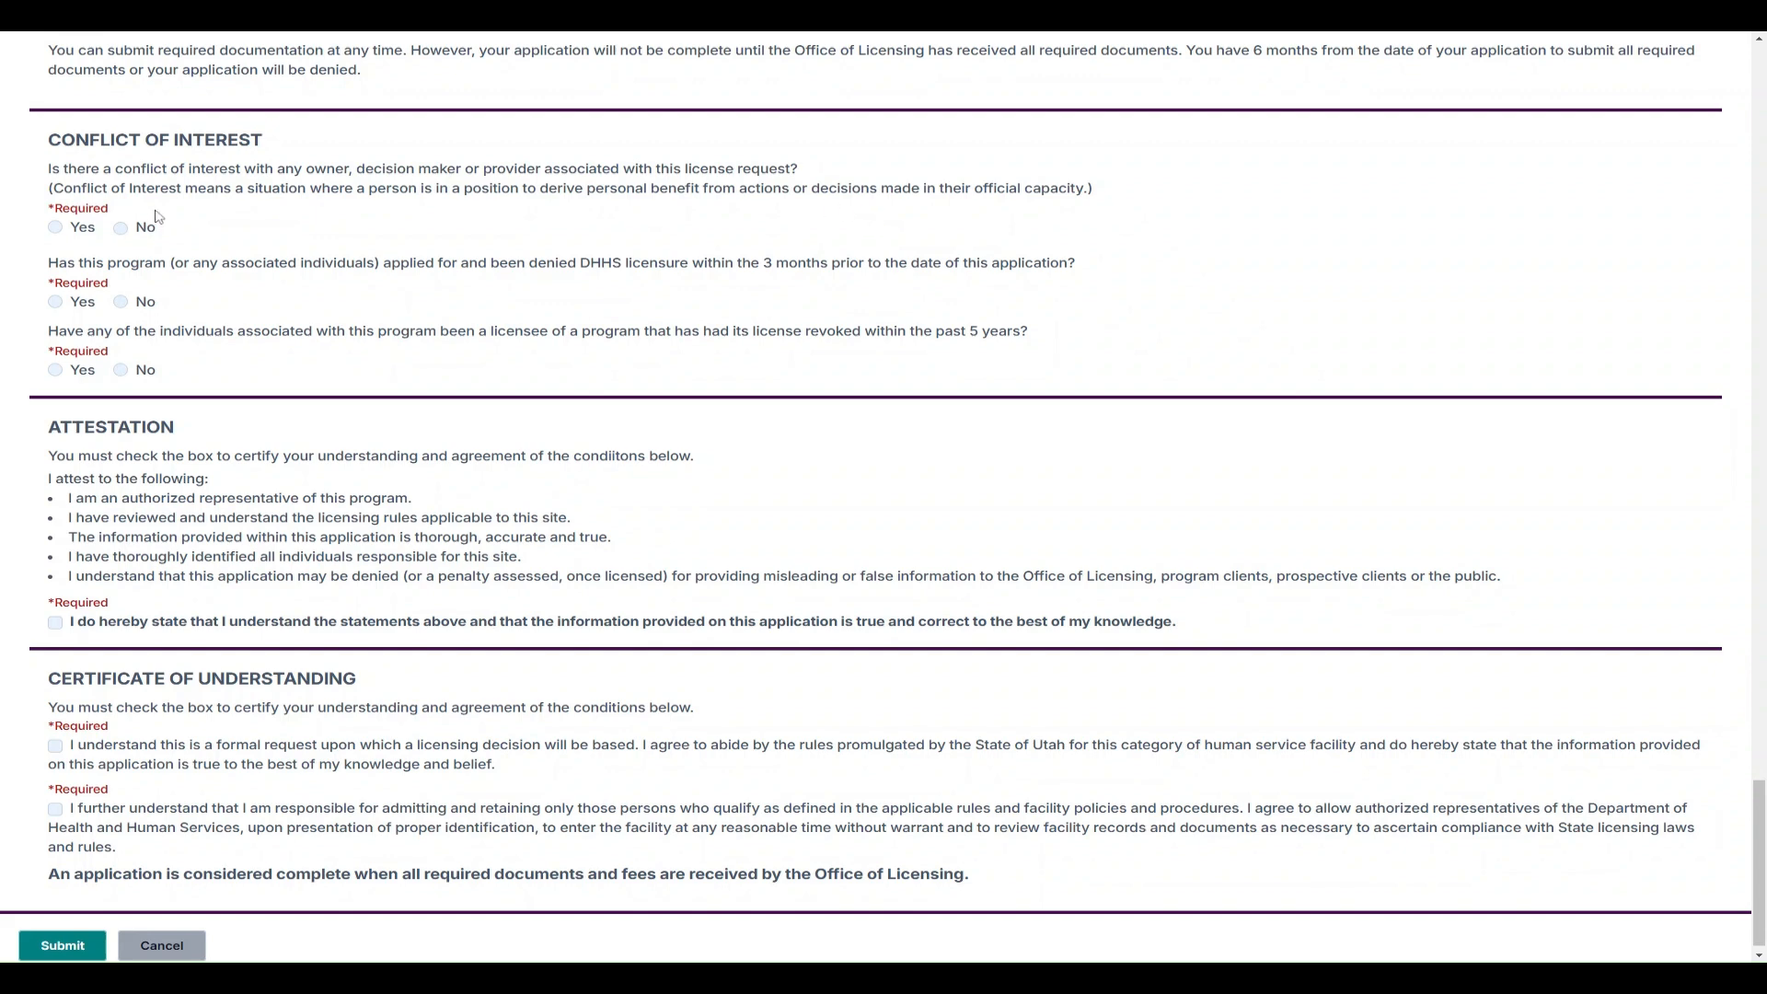
pyautogui.click(55, 228)
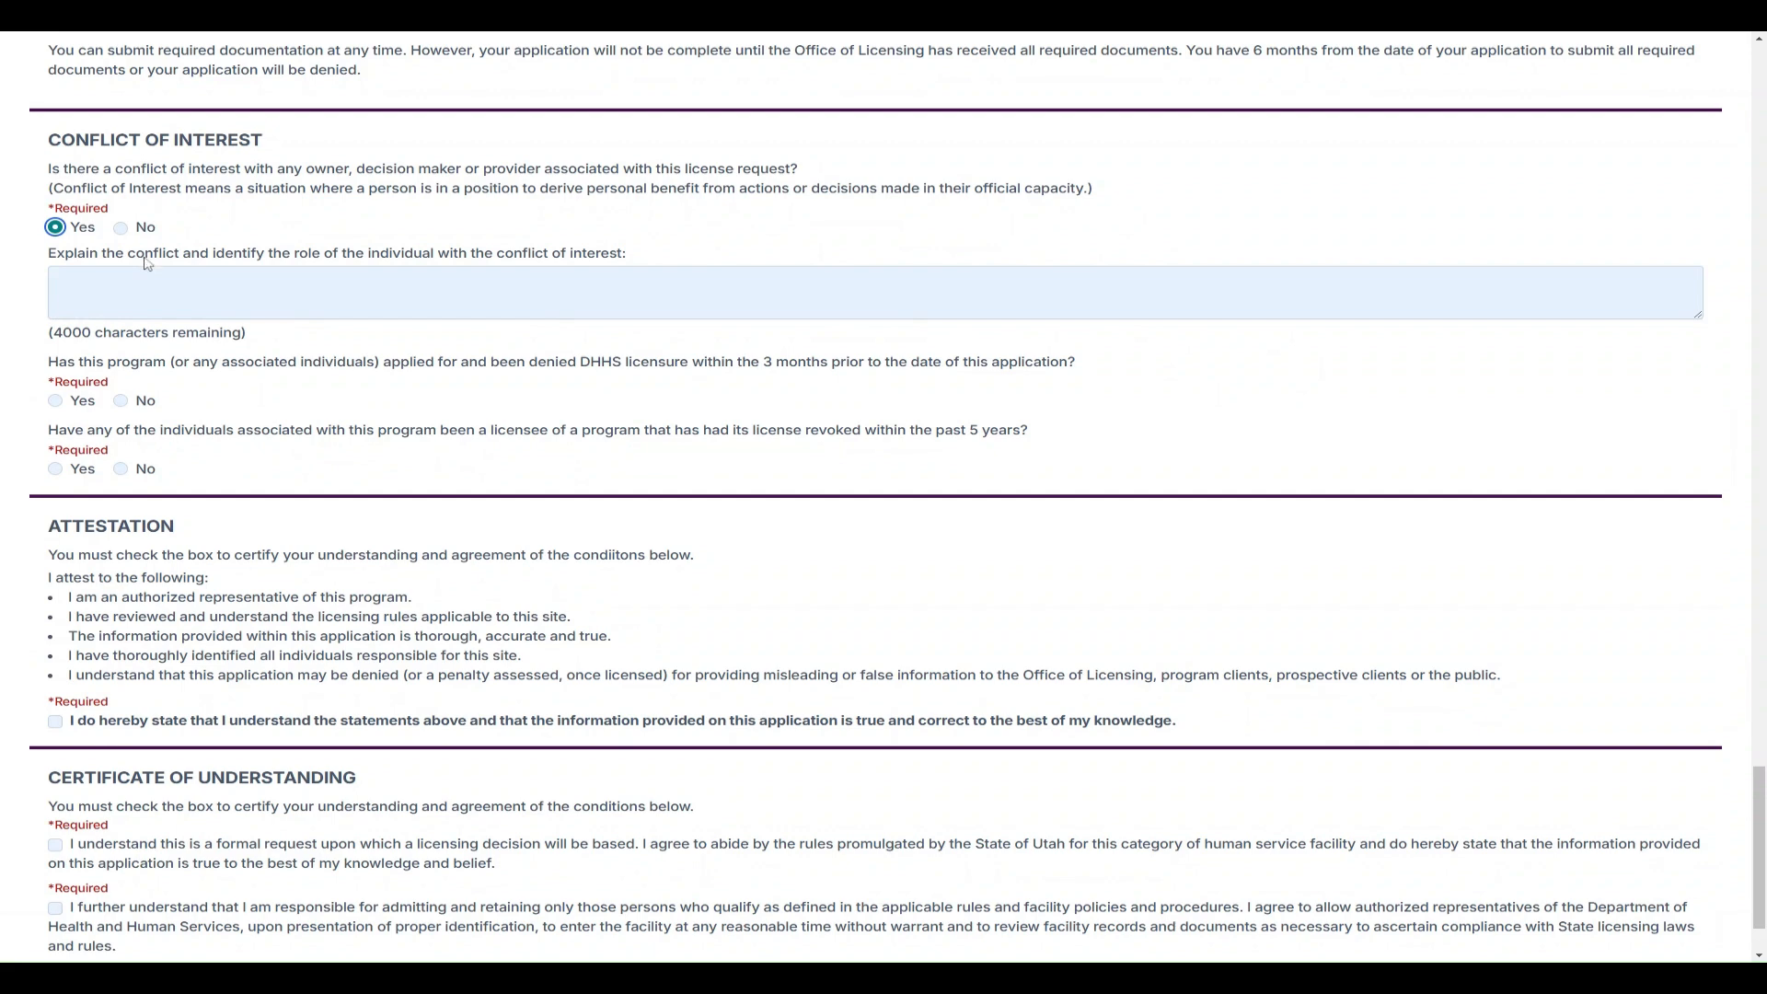
pyautogui.click(121, 227)
pyautogui.click(120, 302)
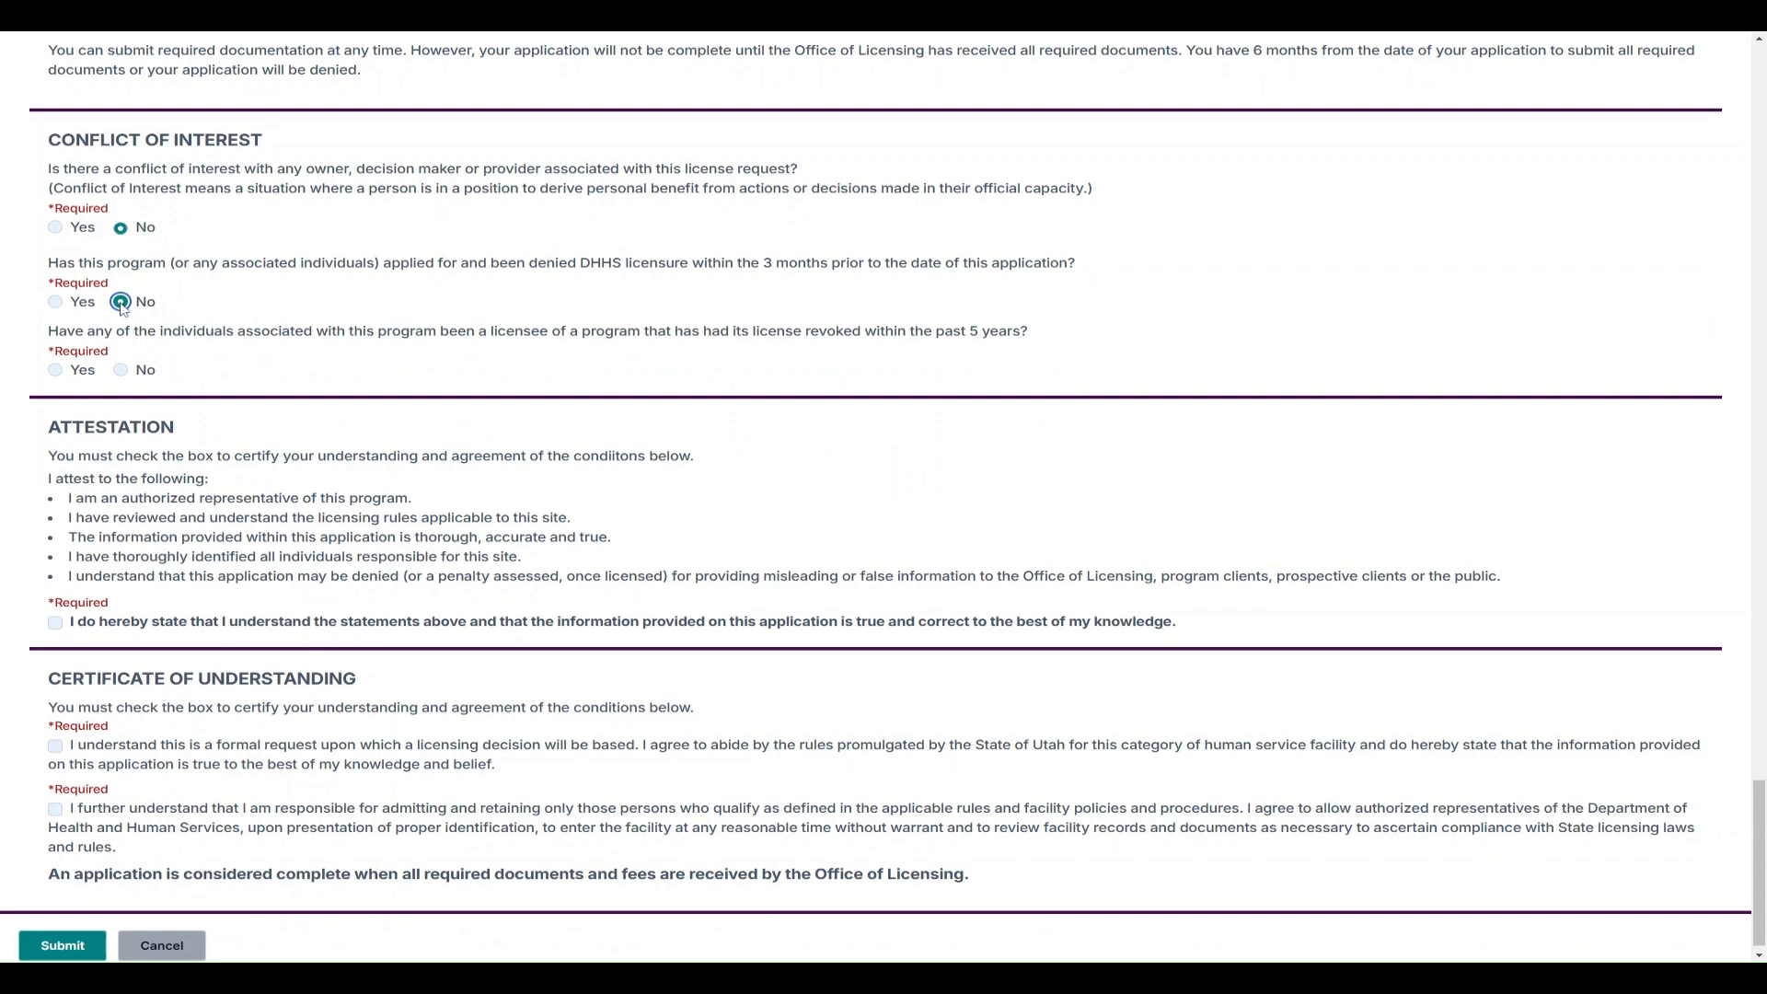
pyautogui.click(120, 370)
pyautogui.scroll(-1, 378, 387)
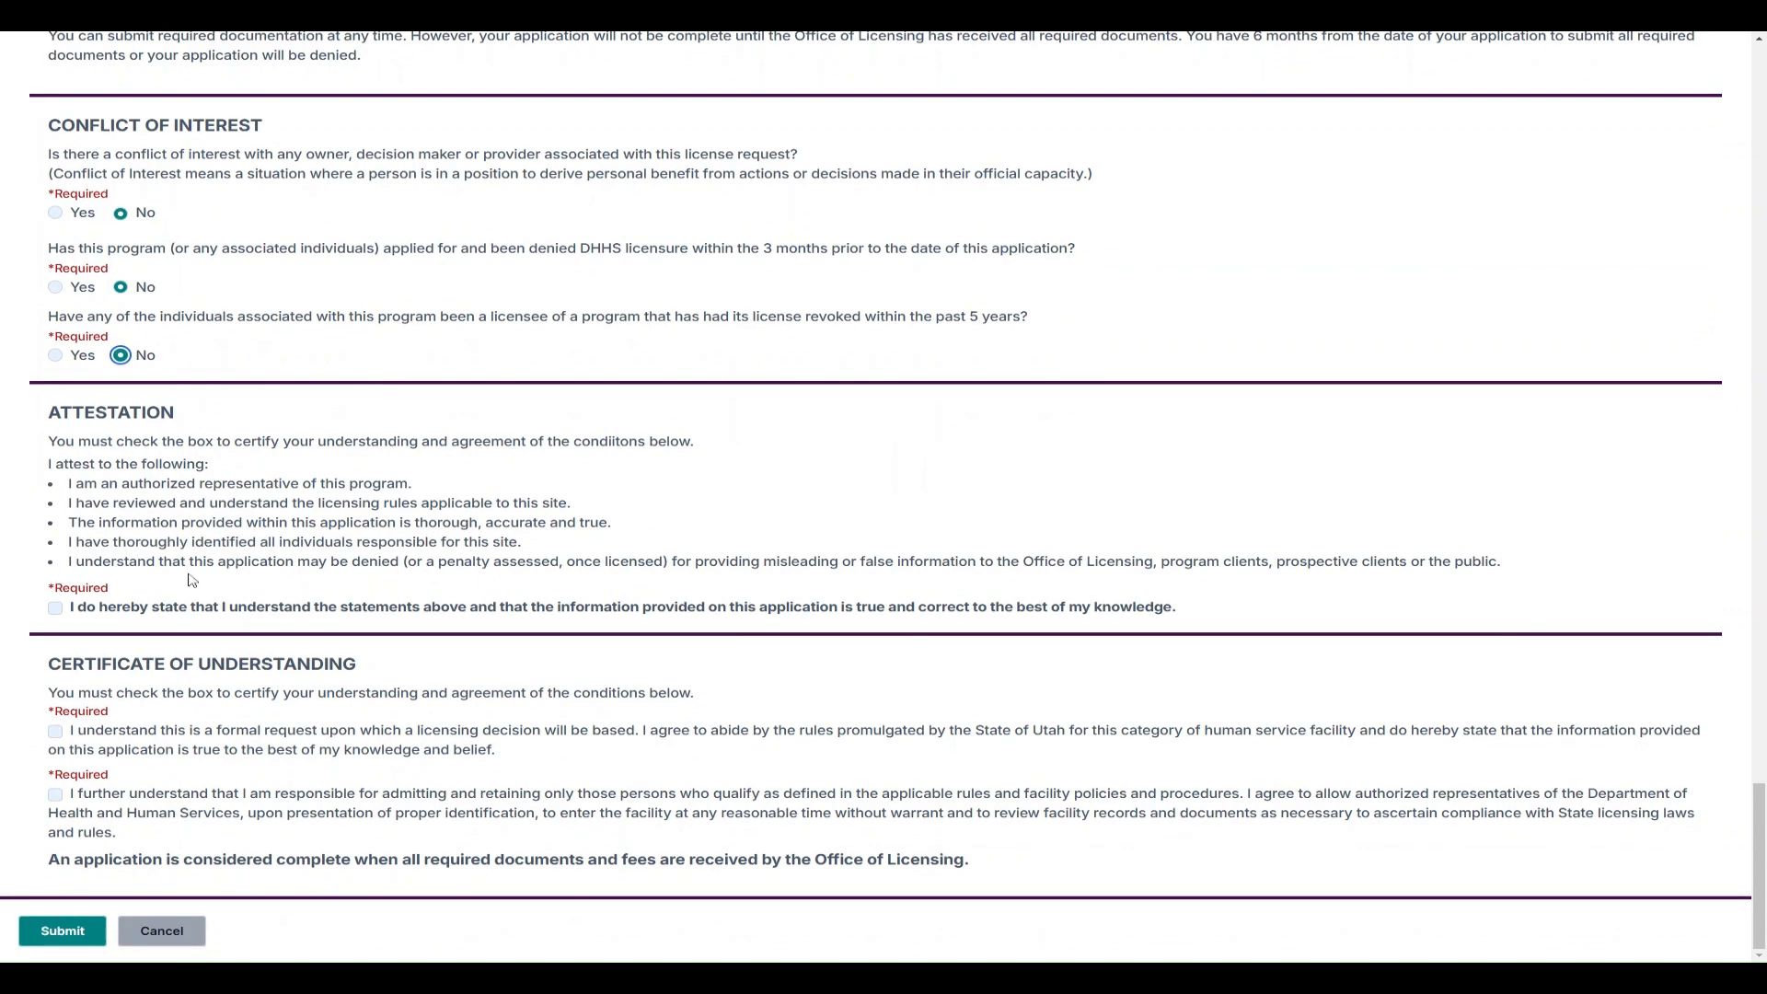